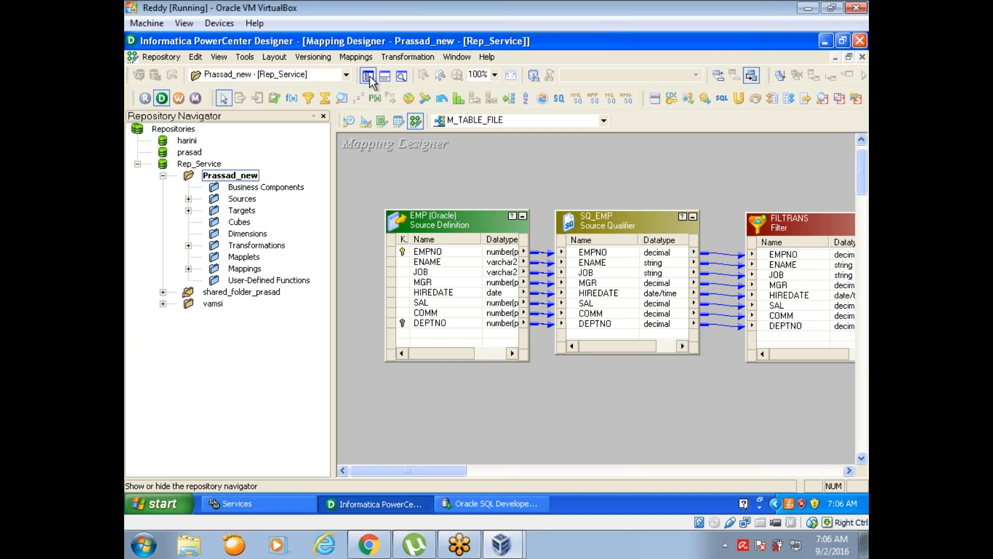
left_click(563, 20)
left_click(563, 20)
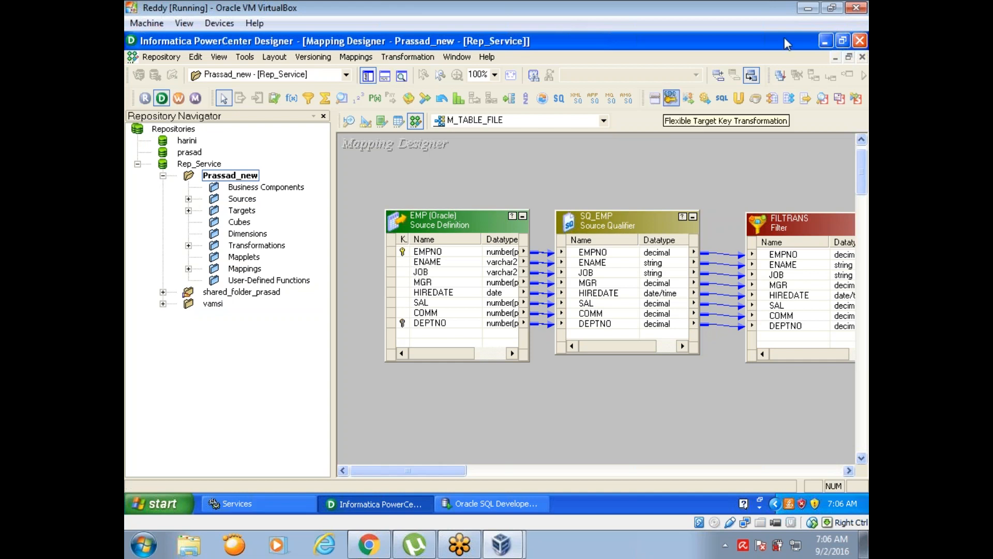
left_click(847, 35)
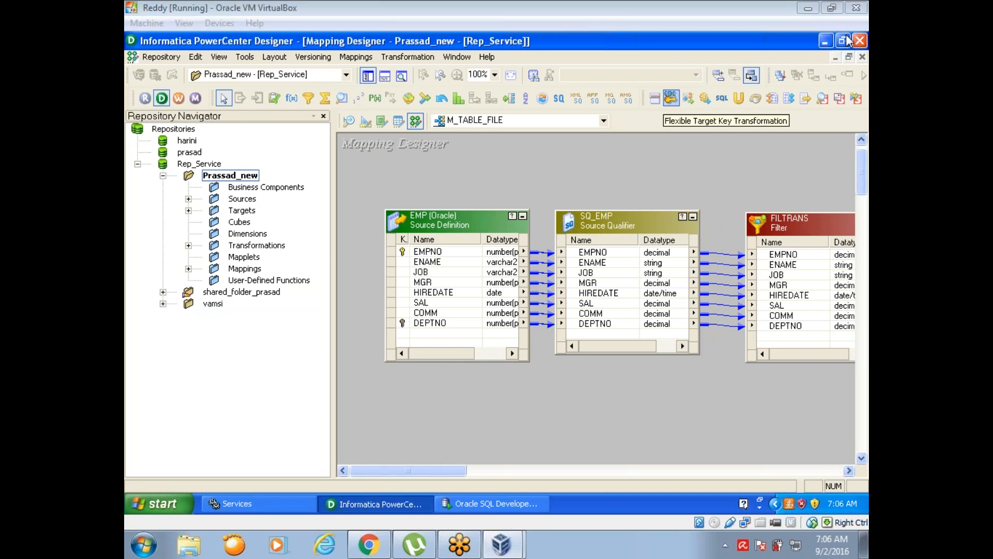
left_click(847, 36)
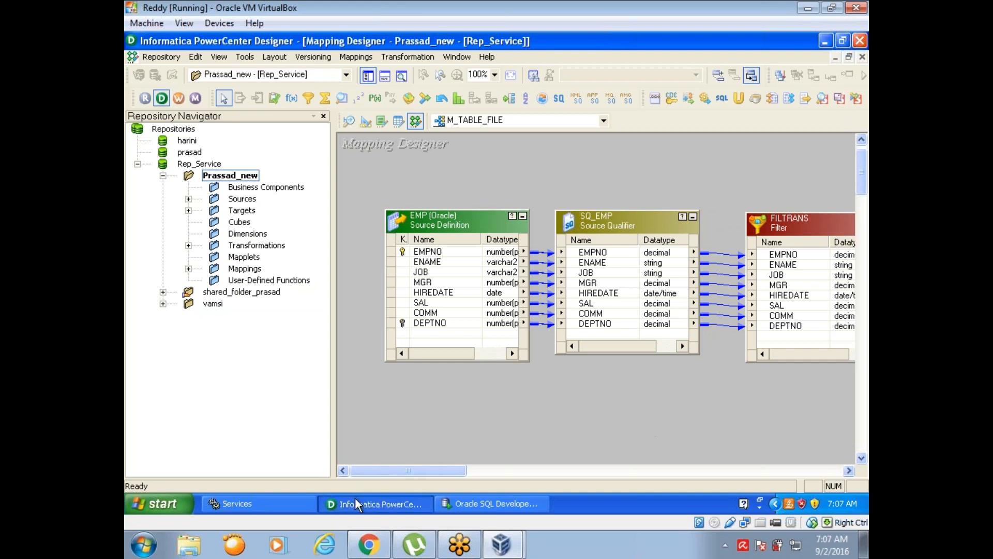
- Open Normalizer.txt from Local Disk (D:) and examine its header line and comma-separated data rows
left_click(150, 501)
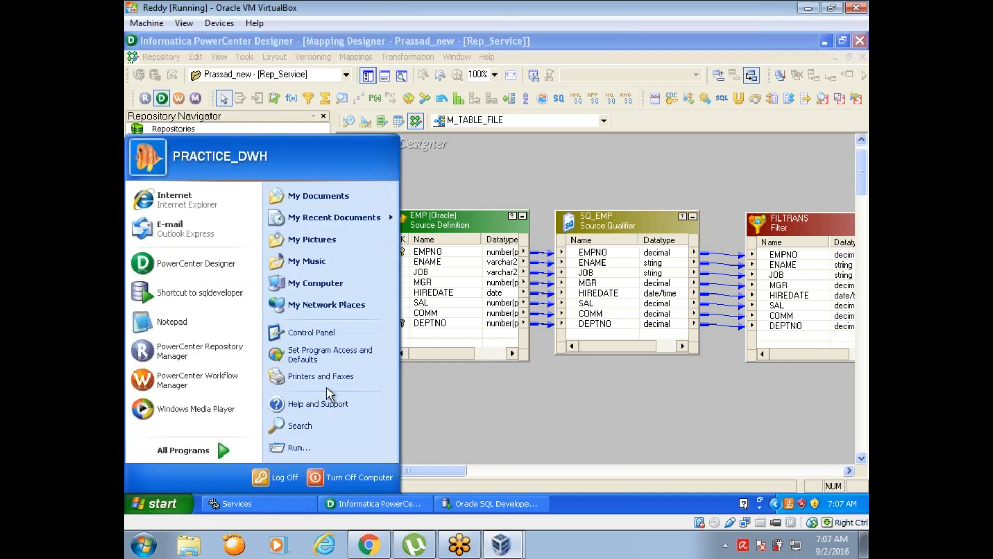
left_click(337, 285)
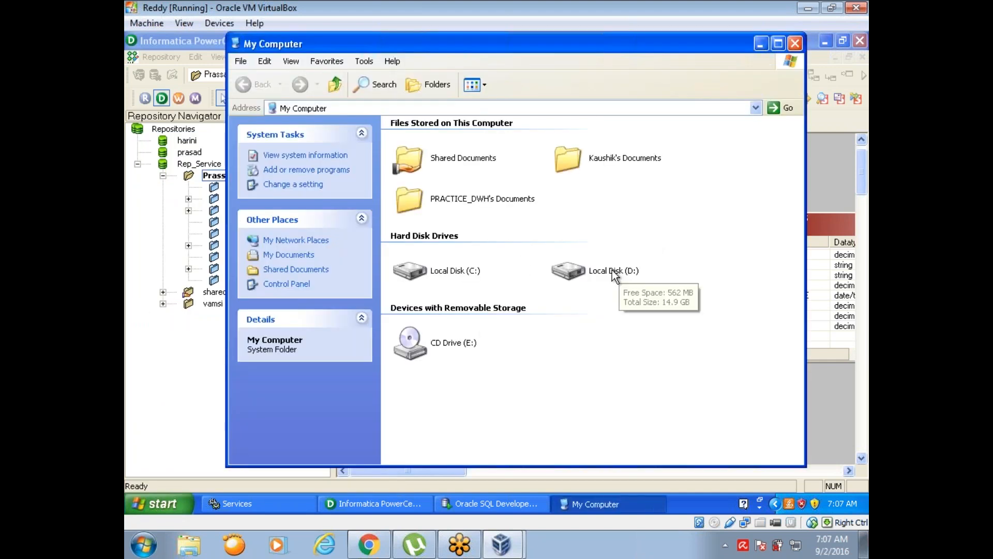
double_click(609, 269)
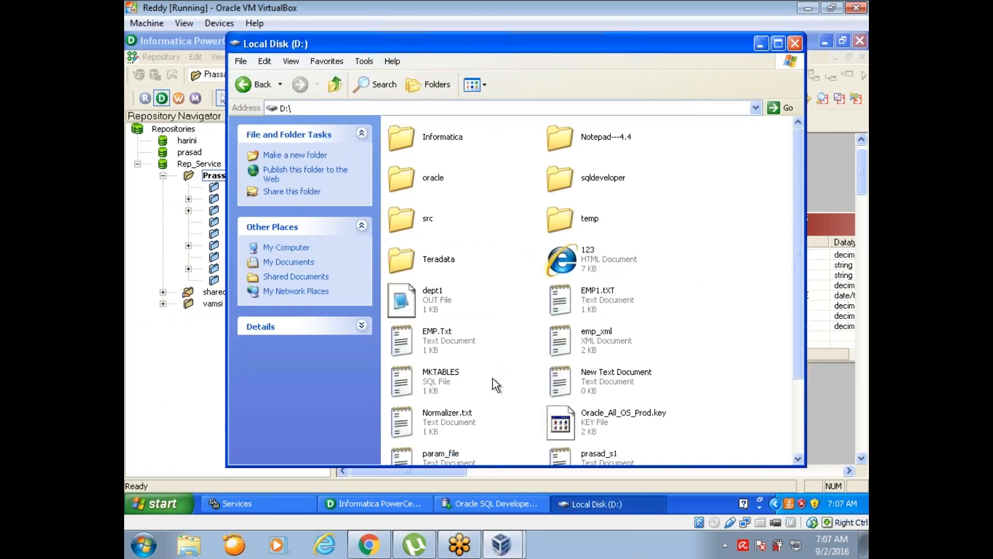
double_click(414, 415)
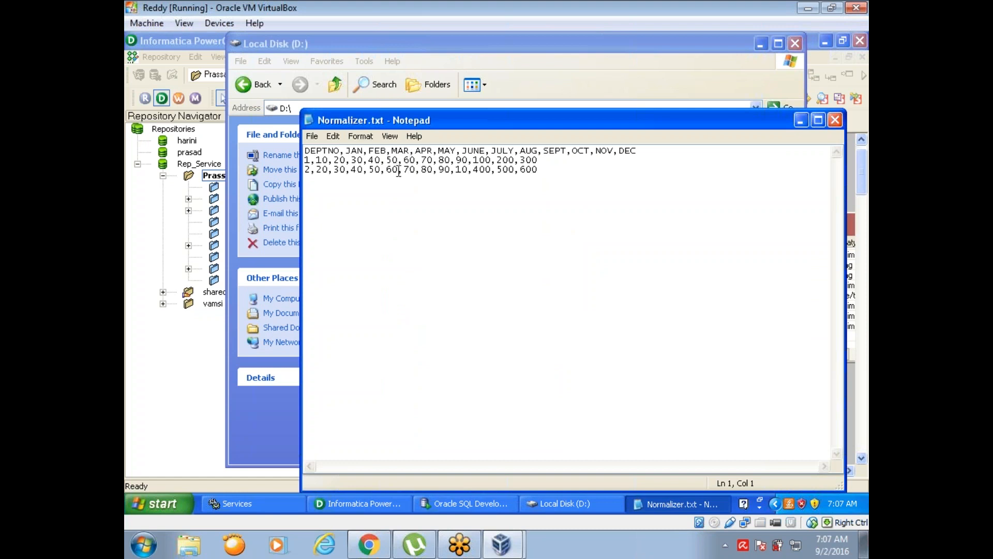
left_click(650, 155)
left_click(309, 174)
left_click(801, 121)
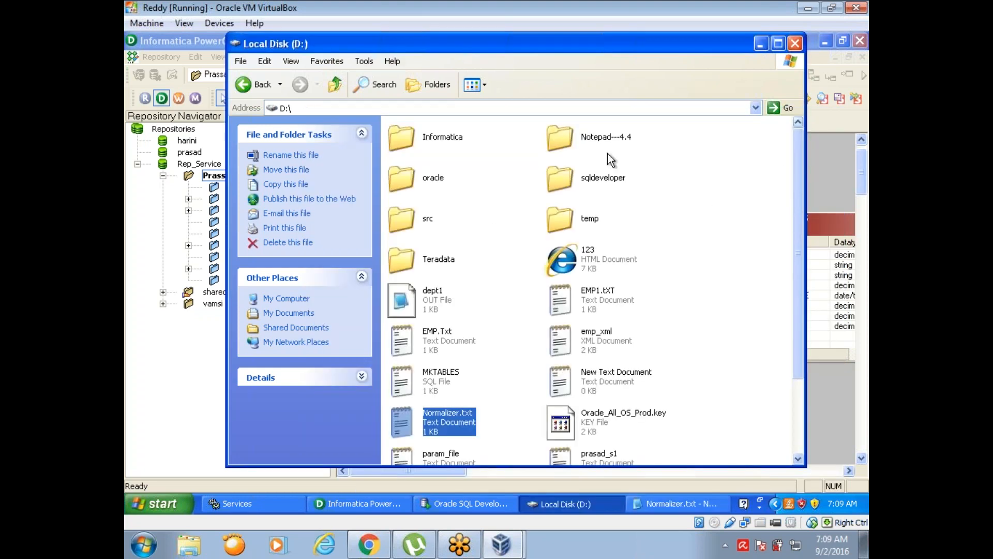
left_click(761, 43)
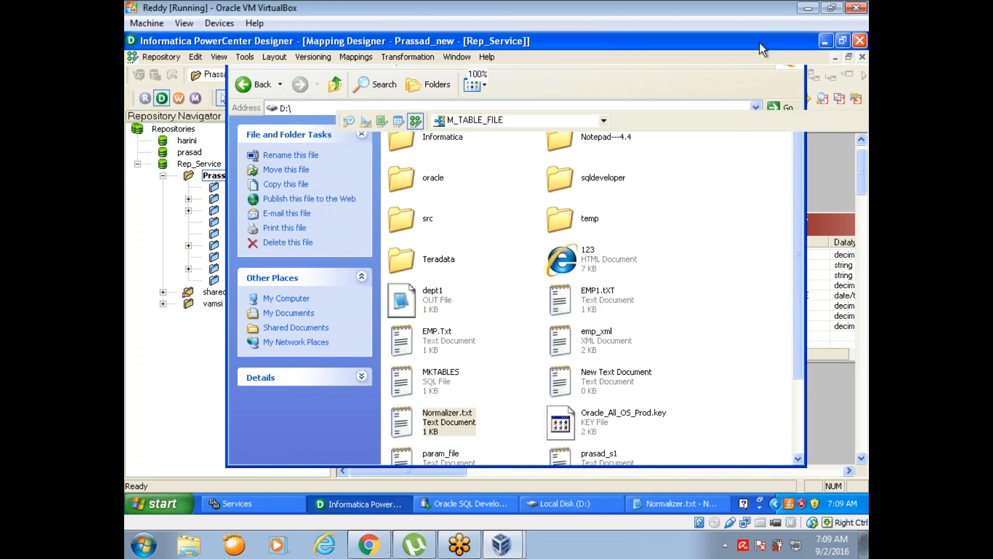
- Switch to the Source Analyzer and clear everything from its workspace
left_click(347, 123)
right_click(595, 214)
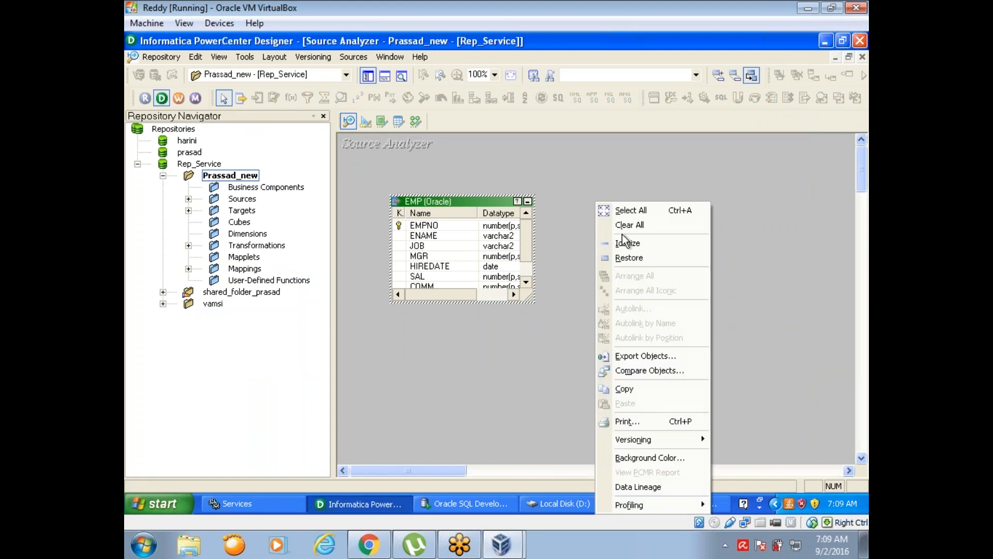
left_click(623, 227)
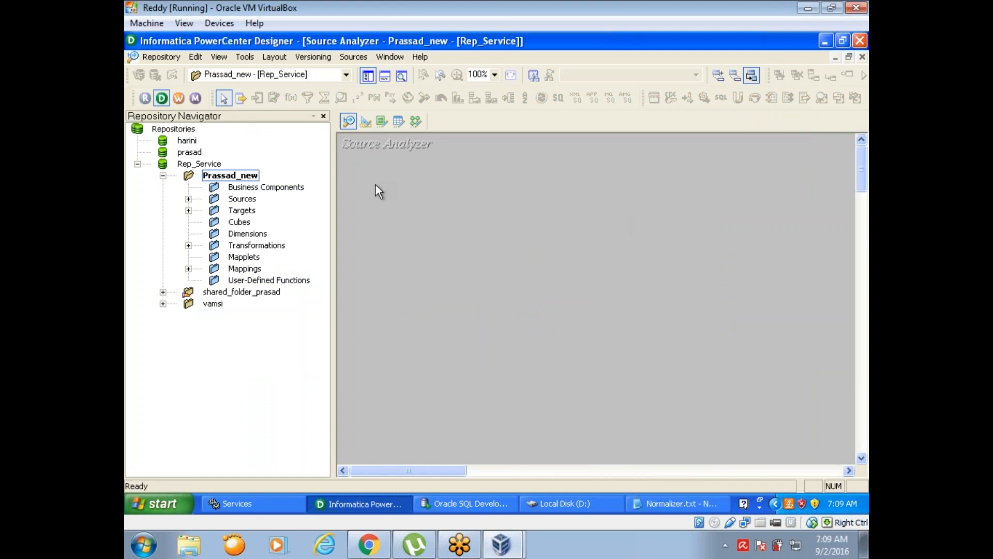
- Start a flat file source import of Normalizer.txt from drive D:, listing all file types
left_click(352, 58)
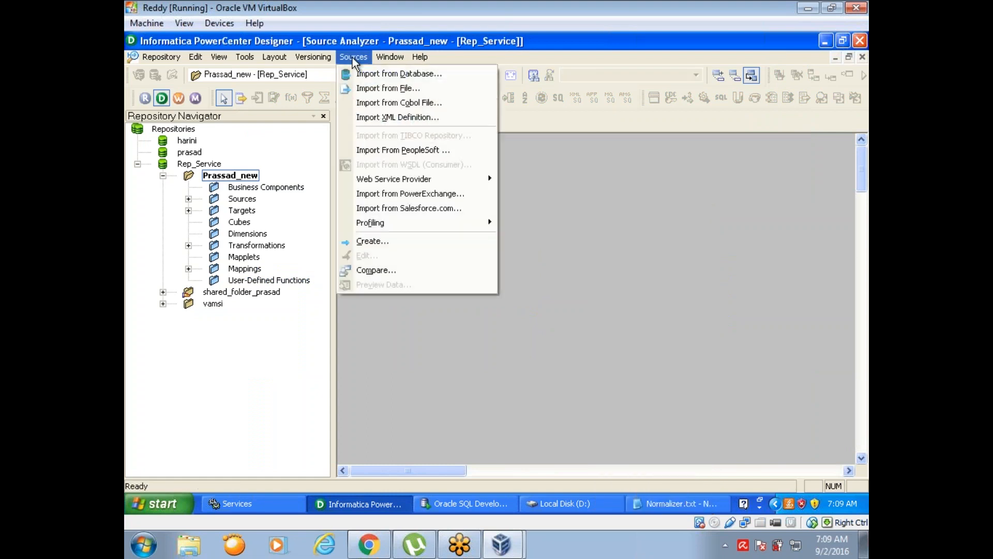
left_click(363, 89)
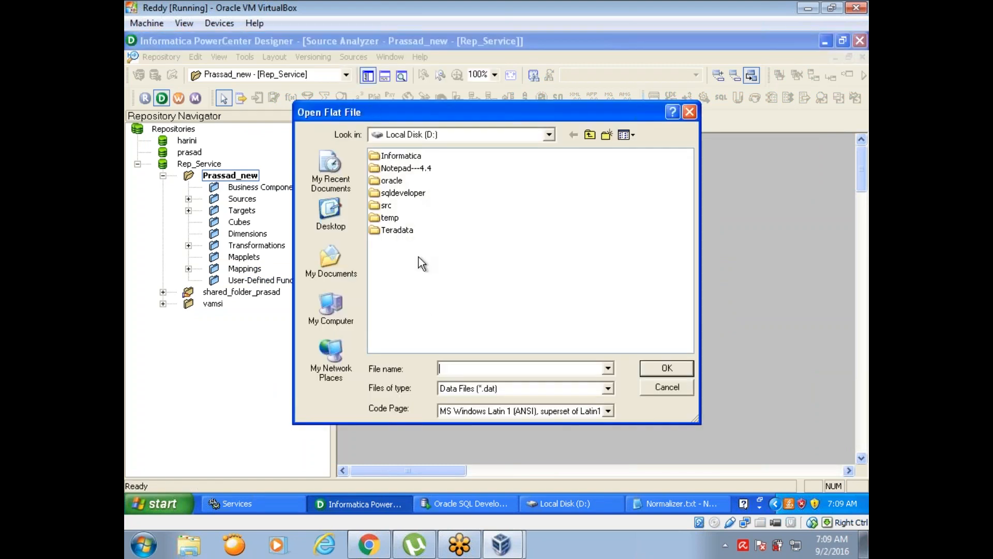
left_click(608, 388)
left_click(589, 412)
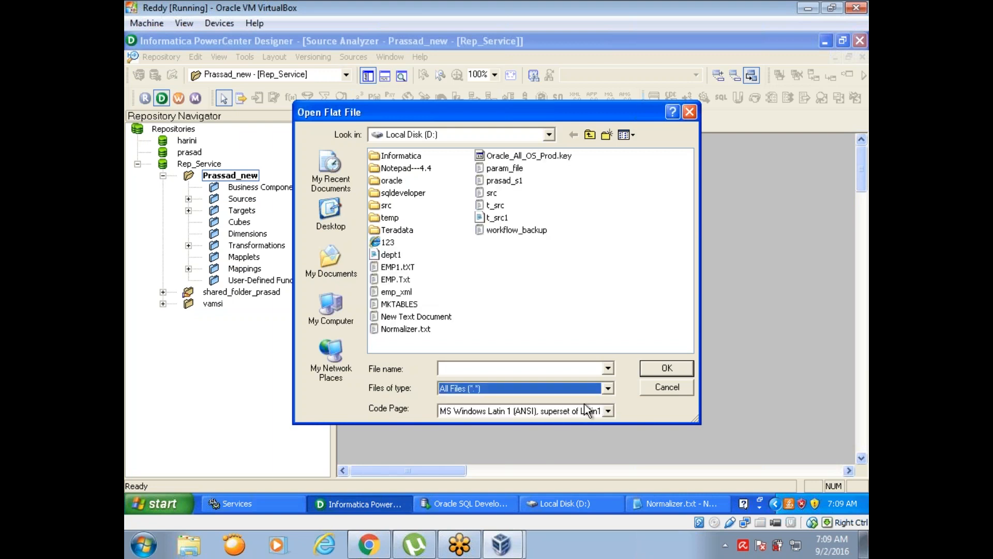
left_click(401, 329)
left_click(653, 367)
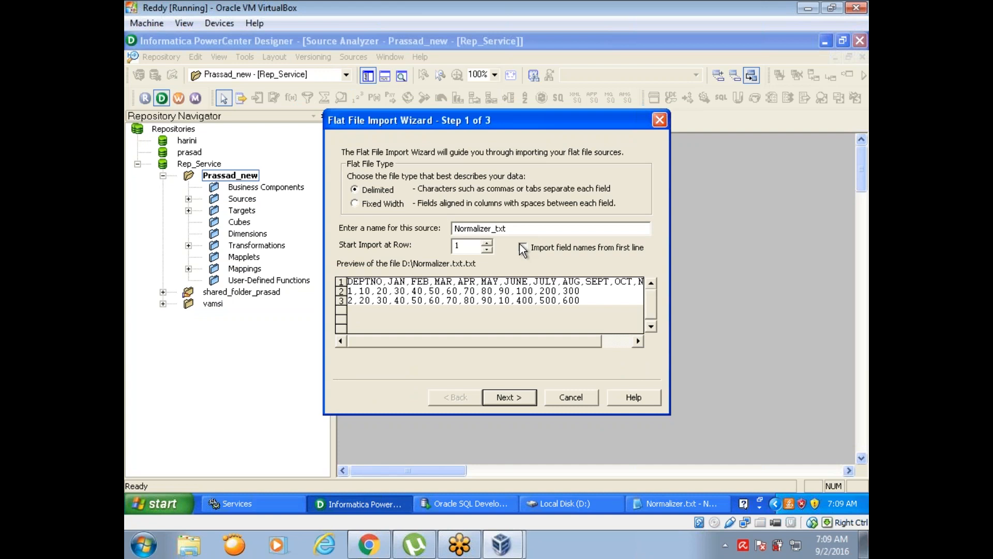
- Check the header row in the open Normalizer.txt, then import field names from the first line with comma as the delimiter
left_click(654, 502)
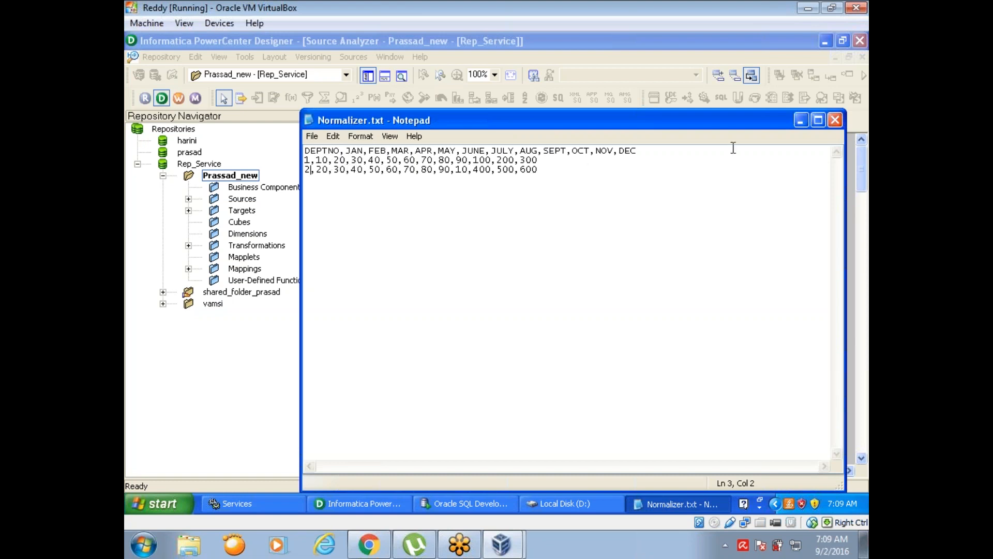
left_click(800, 122)
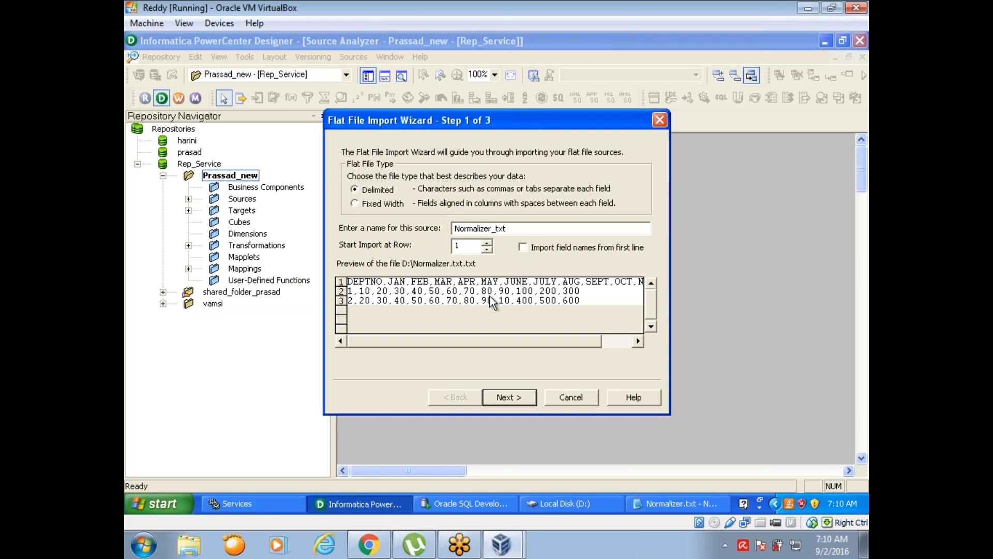
left_click(521, 247)
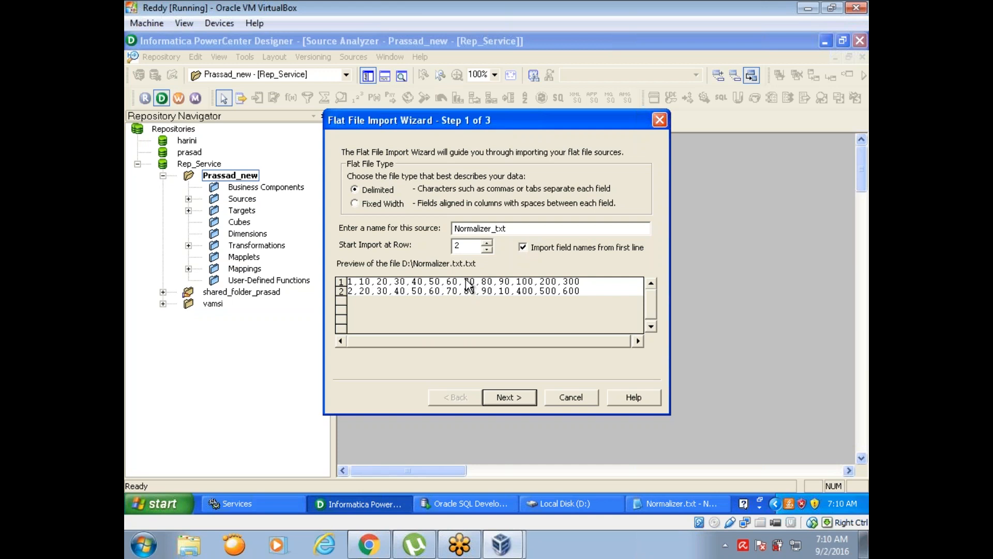
left_click(507, 401)
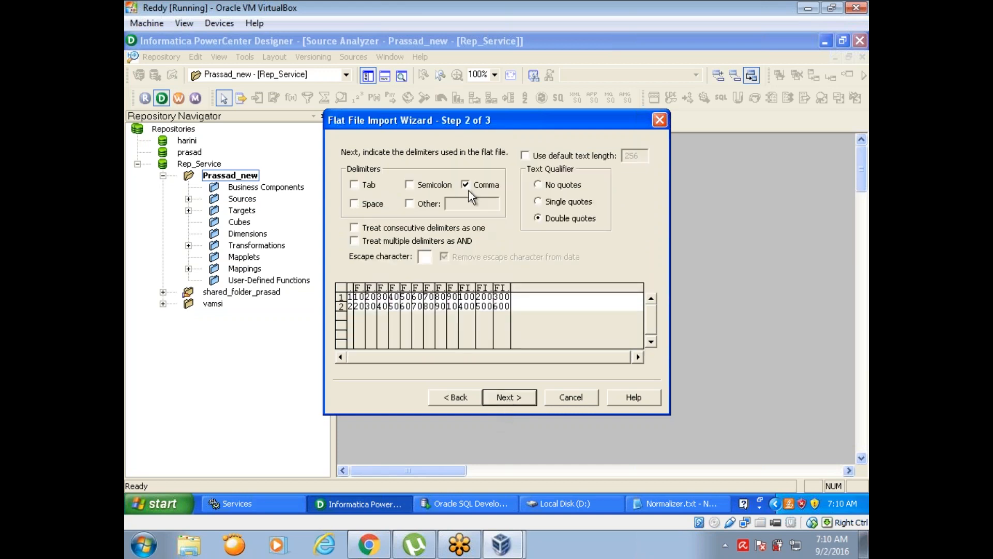
left_click(507, 398)
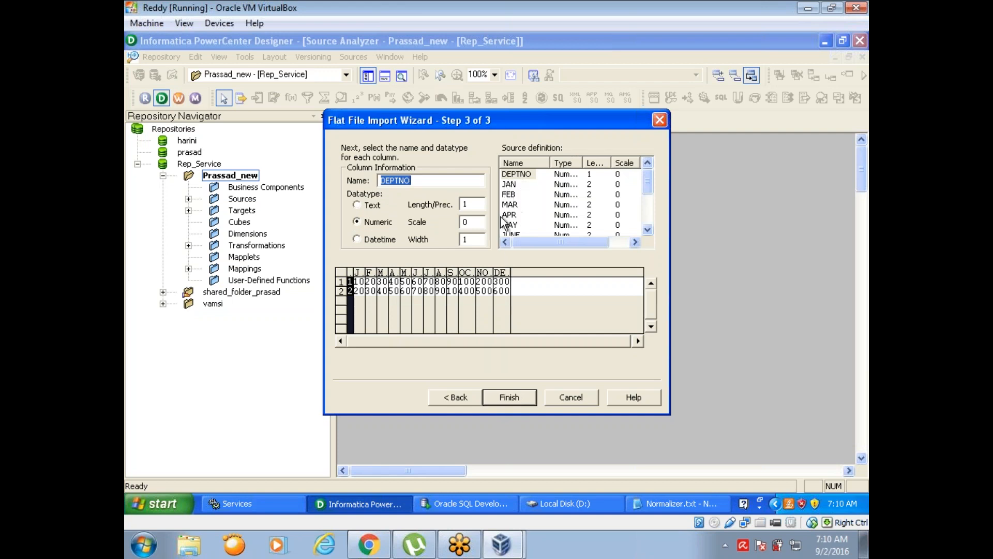
- Finish the flat file import, replacing the existing Normalizer_txt source definition, and save it to the repository
left_click(647, 230)
left_click(647, 230)
left_click(647, 230)
left_click(647, 230)
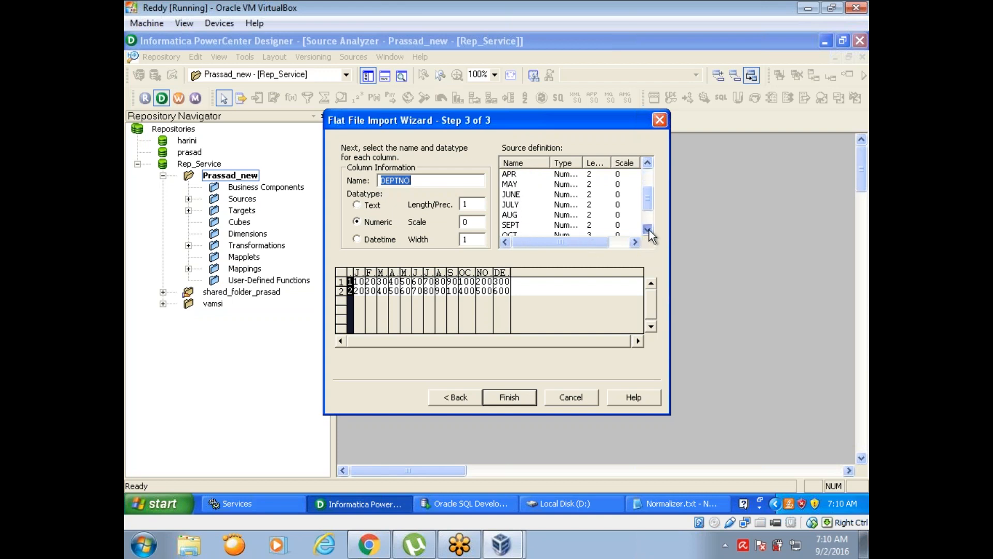
left_click(512, 397)
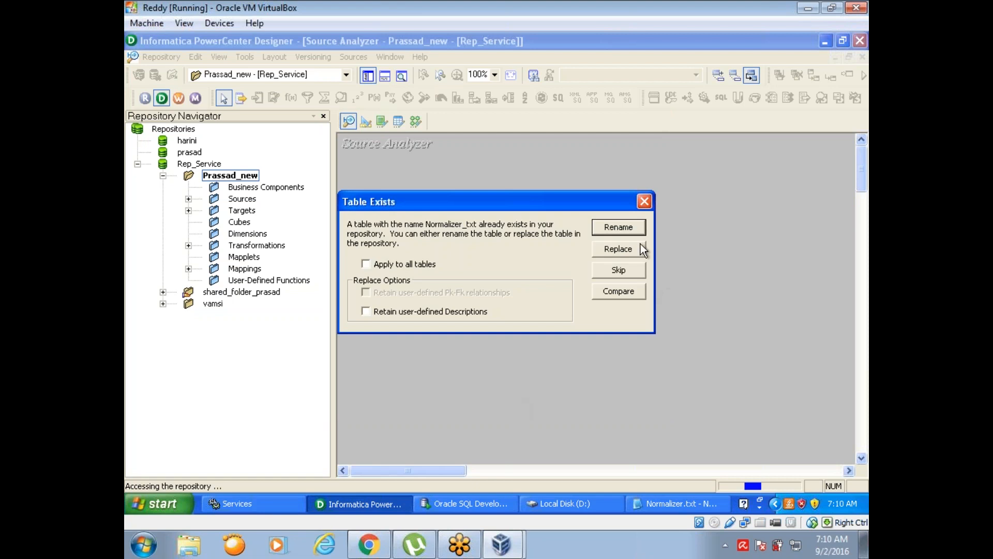
left_click(627, 251)
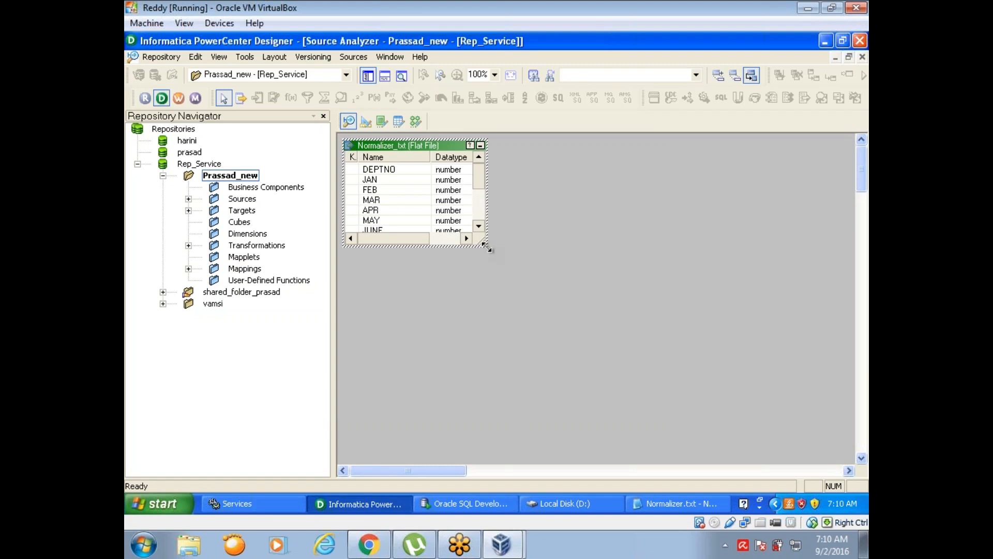
left_click_drag(486, 246, 500, 335)
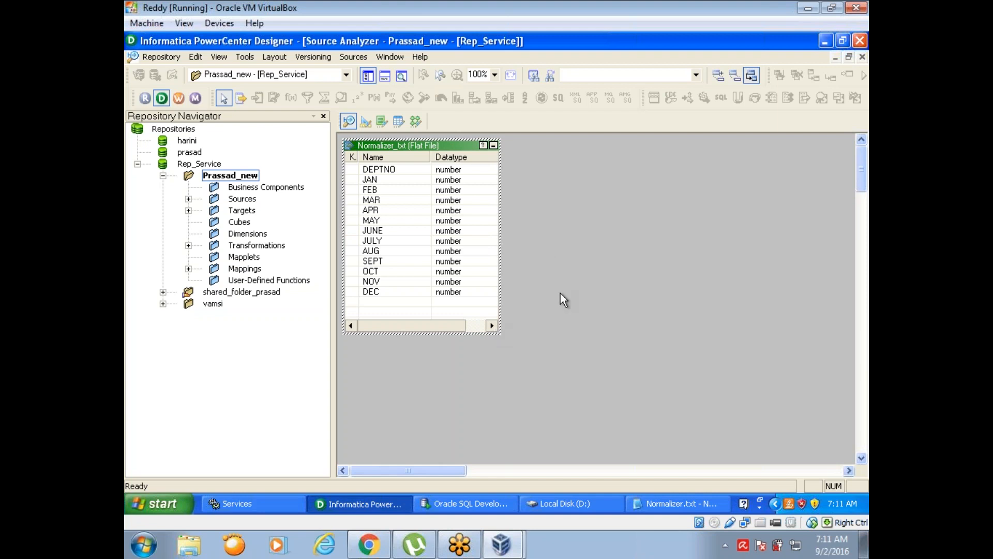
key("ctrl+s")
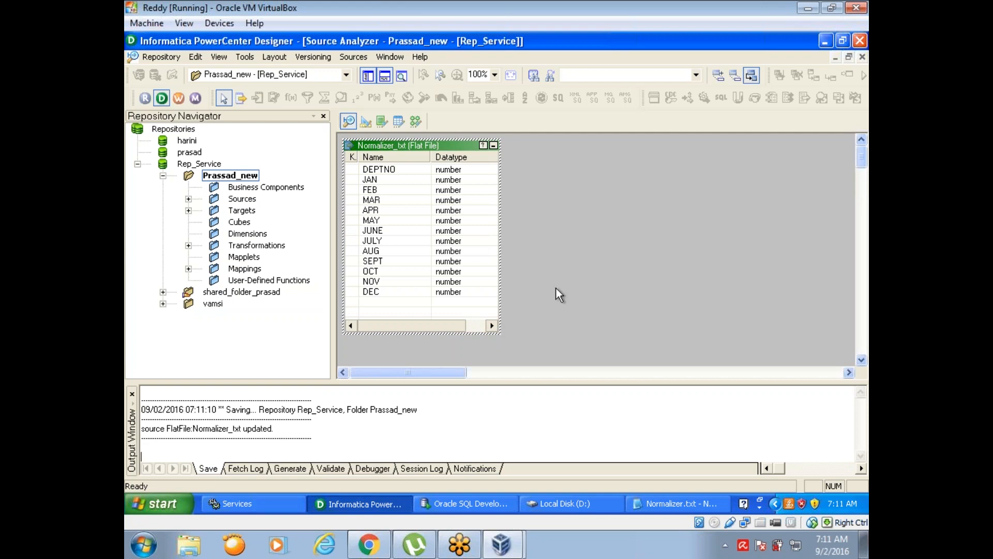
- Switch to the Target Designer and clear everything from its workspace
left_click(365, 123)
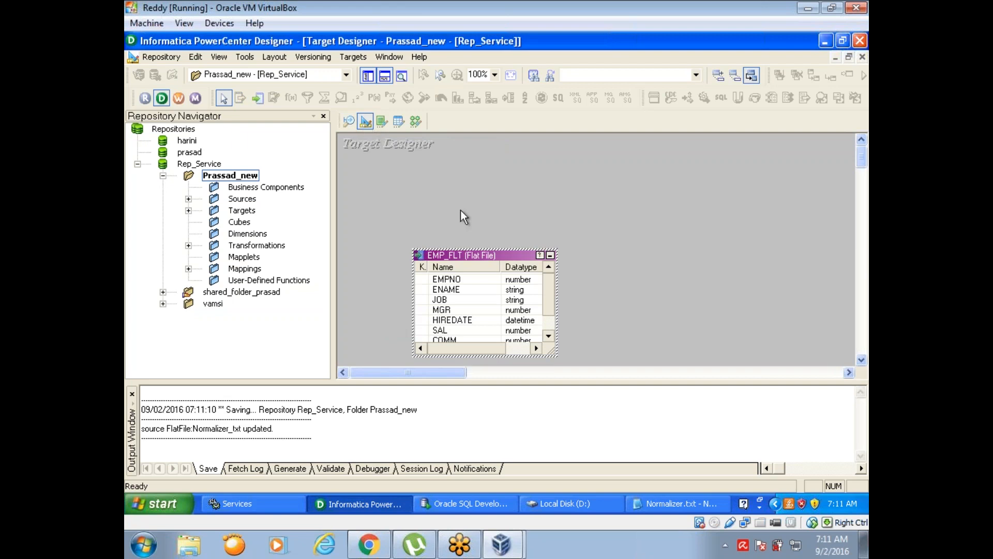
right_click(458, 191)
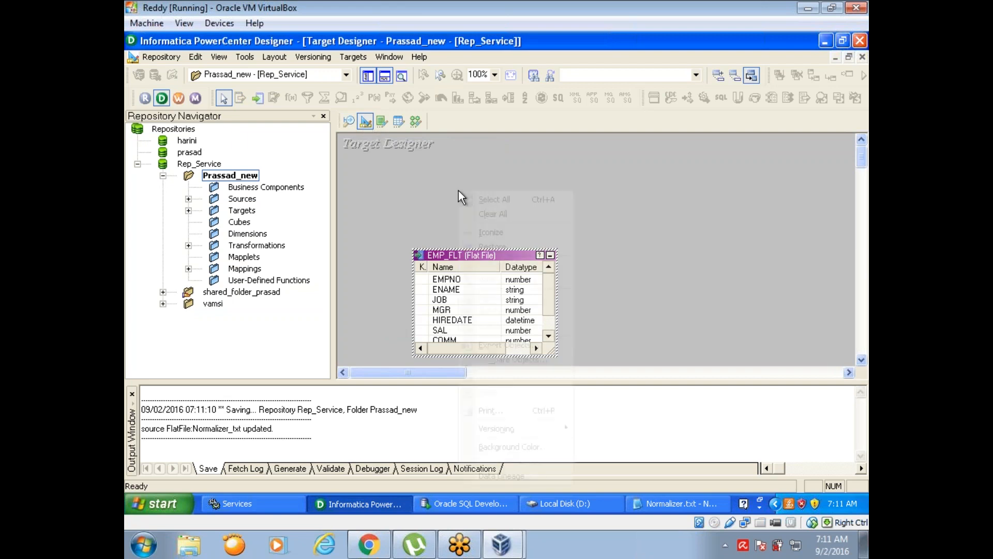
left_click(476, 212)
- Create an Oracle target table named NORMALIZER
left_click(351, 58)
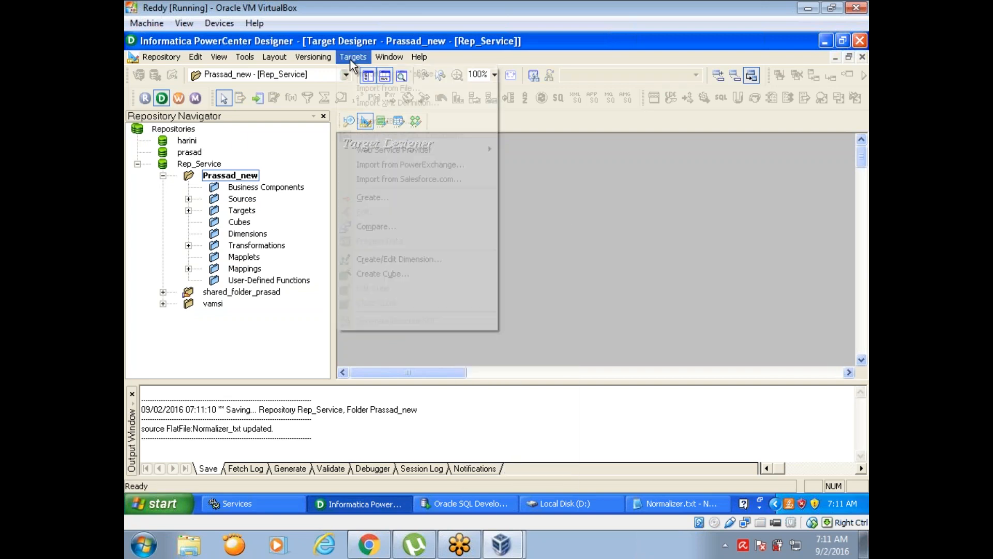
left_click(372, 198)
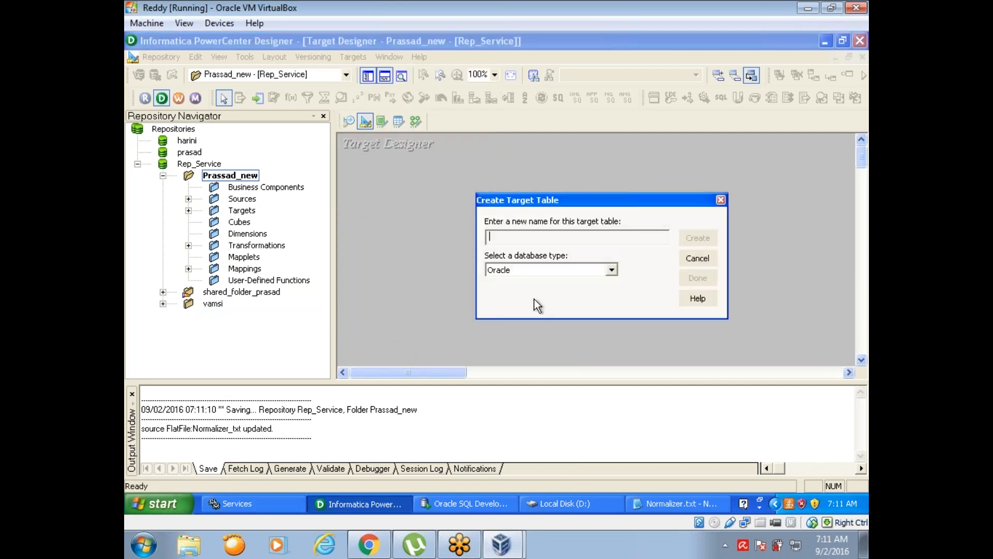
type("nor")
key("BackSpace")
key("BackSpace")
key("BackSpace")
key("Caps_Lock")
type("NORMALIZER")
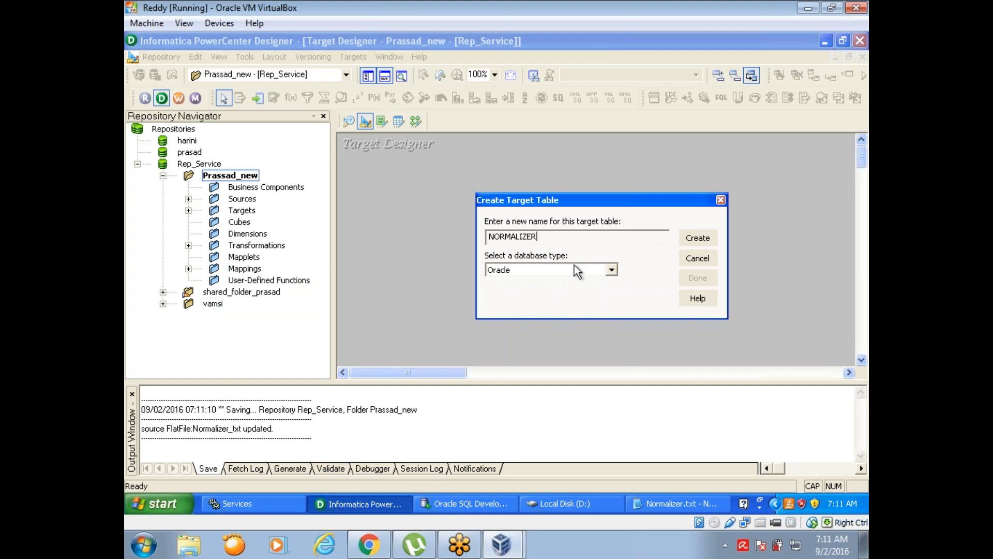
left_click(697, 238)
left_click(696, 282)
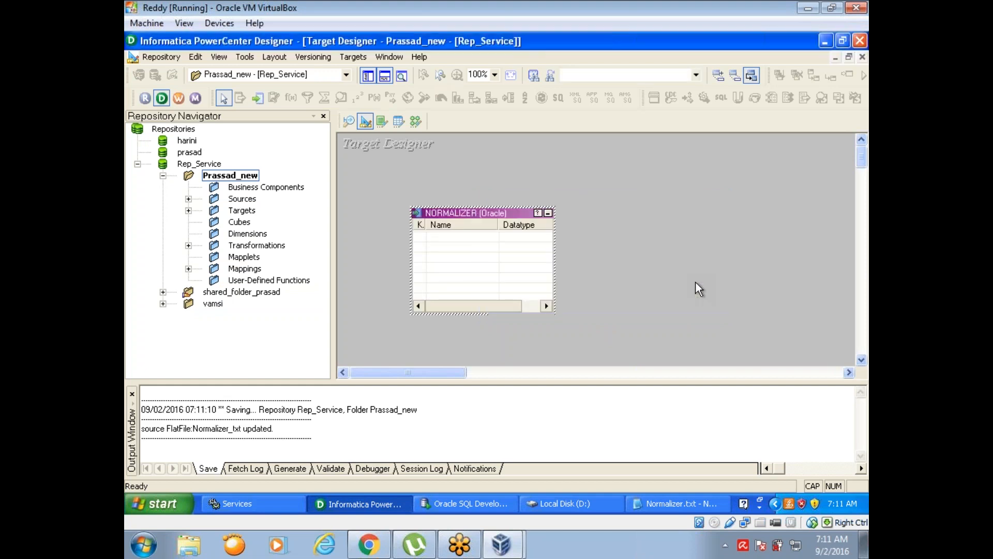
- Move the NORMALIZER target higher in the workspace and add two new columns to it
left_click_drag(470, 208, 464, 156)
double_click(464, 158)
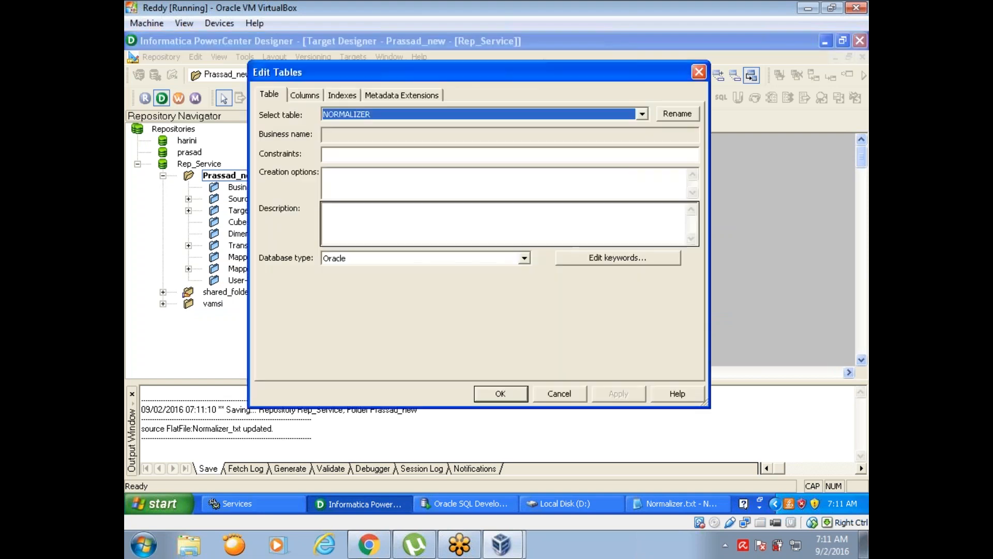
left_click(300, 96)
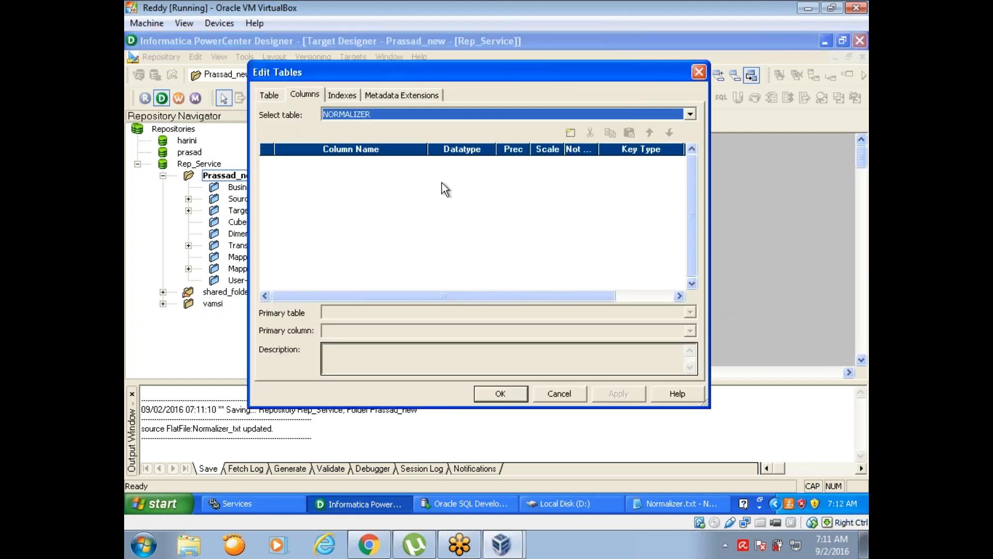
left_click(570, 132)
left_click(570, 133)
left_click(571, 133)
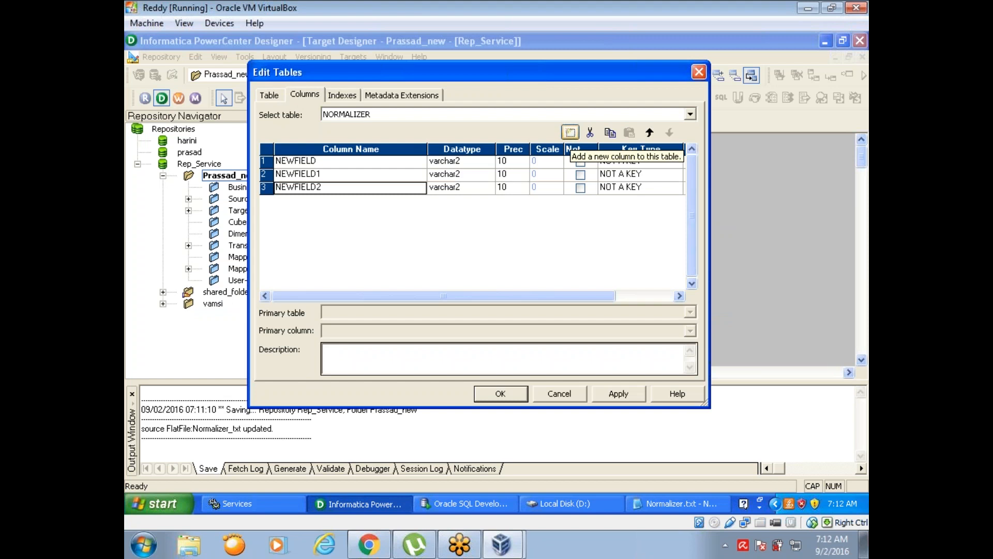
left_click(591, 137)
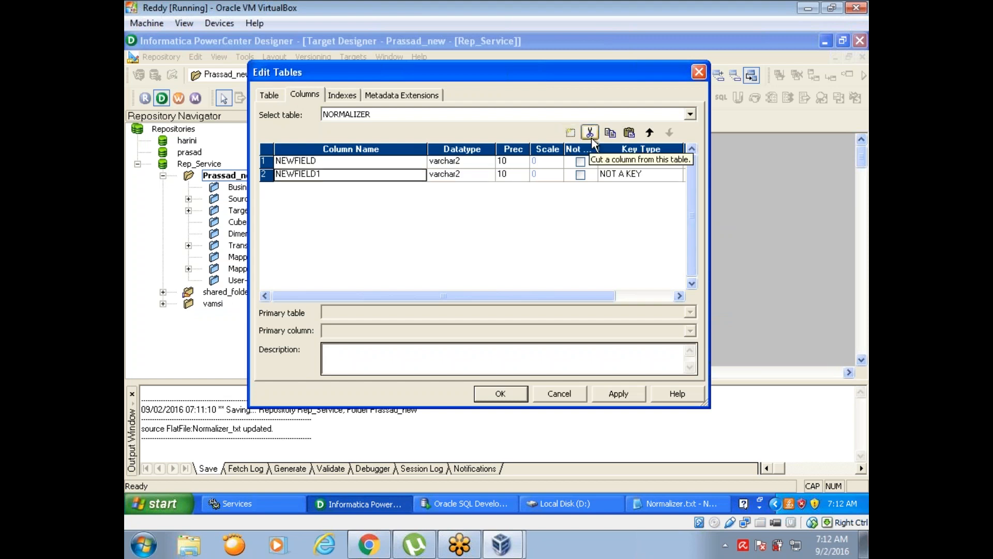
- Name the two new columns of the NORMALIZER target table DEPTNO and SALES
left_click(351, 166)
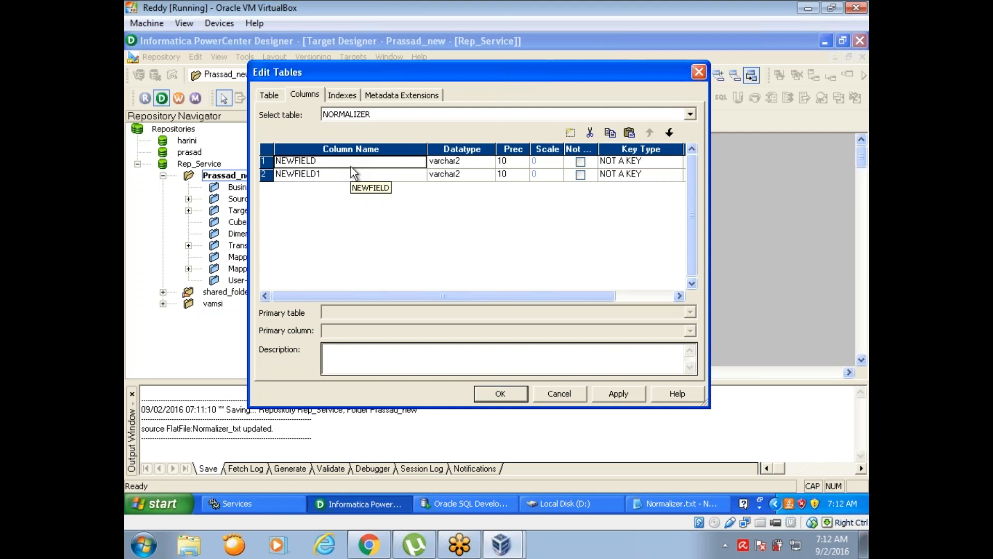
type("DE")
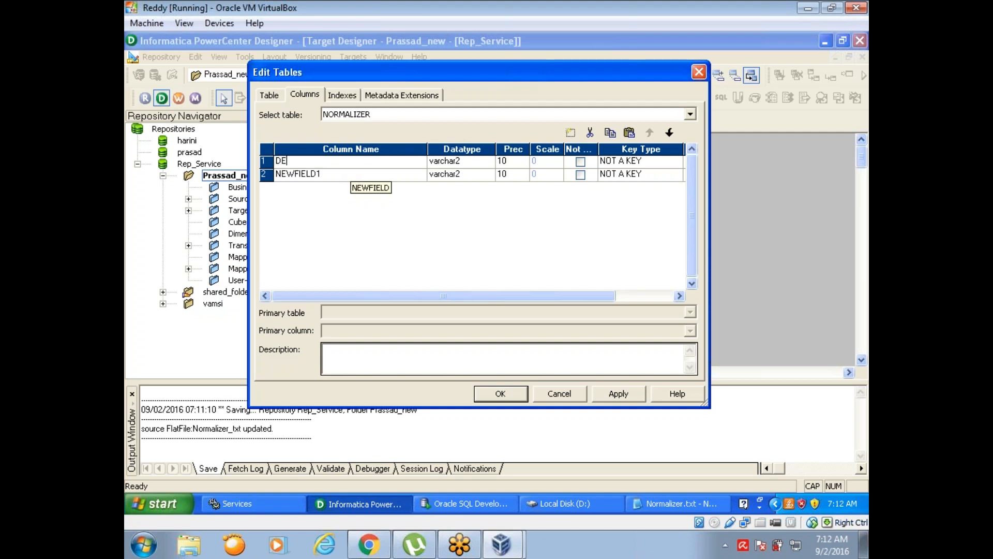
type("PTNO")
key("Down")
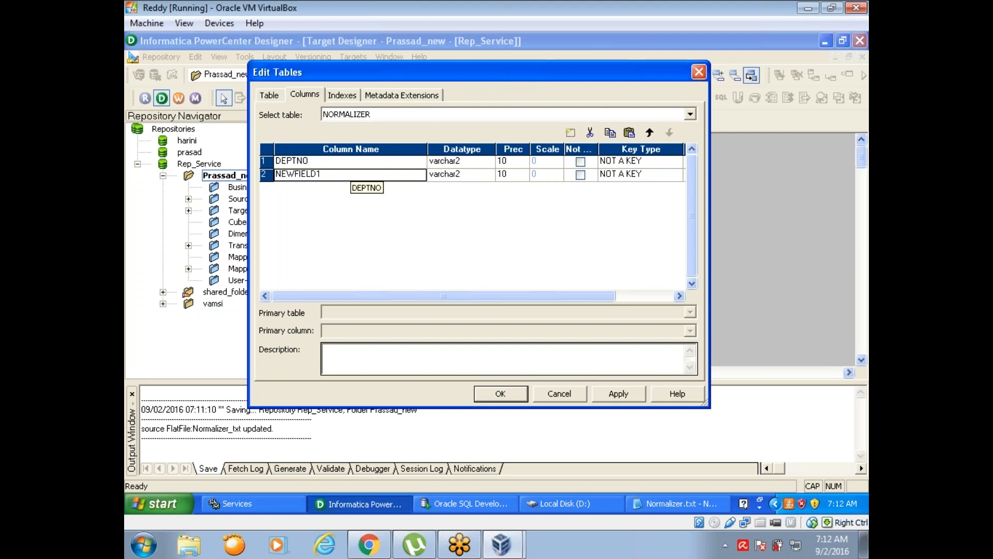
type("S")
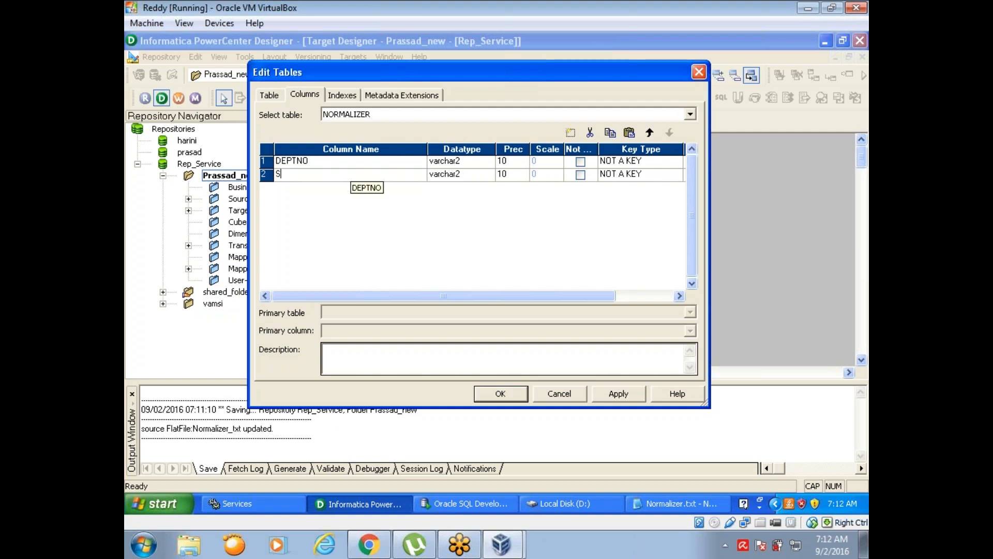
type("ALES")
- Set the datatype of both DEPTNO and SALES to number and accept the table changes
left_click(474, 163)
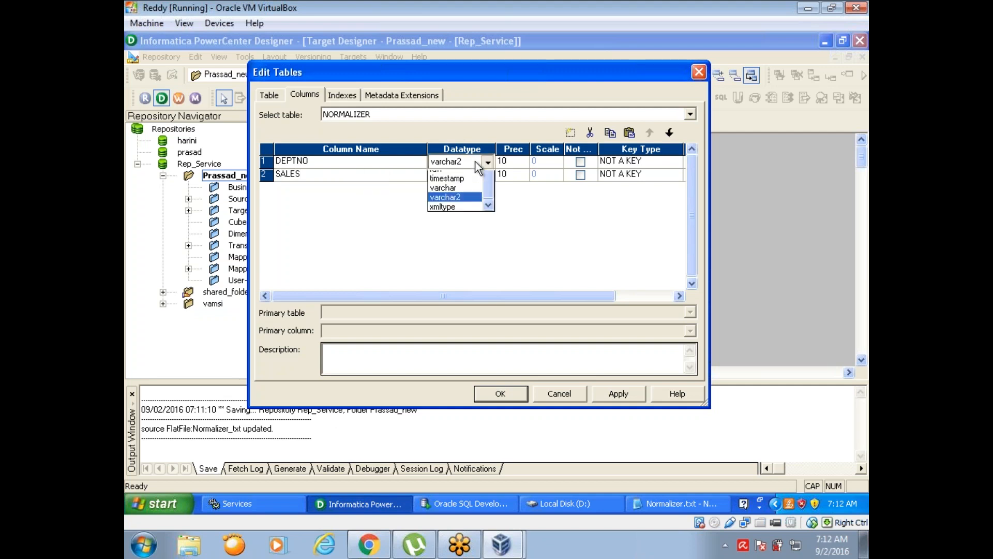
left_click(466, 210)
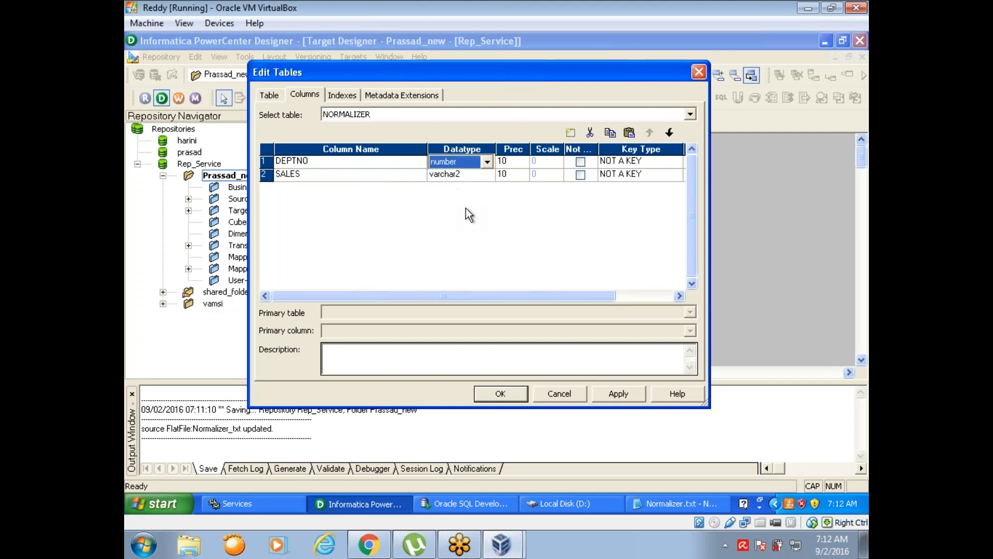
left_click(470, 176)
left_click(470, 176)
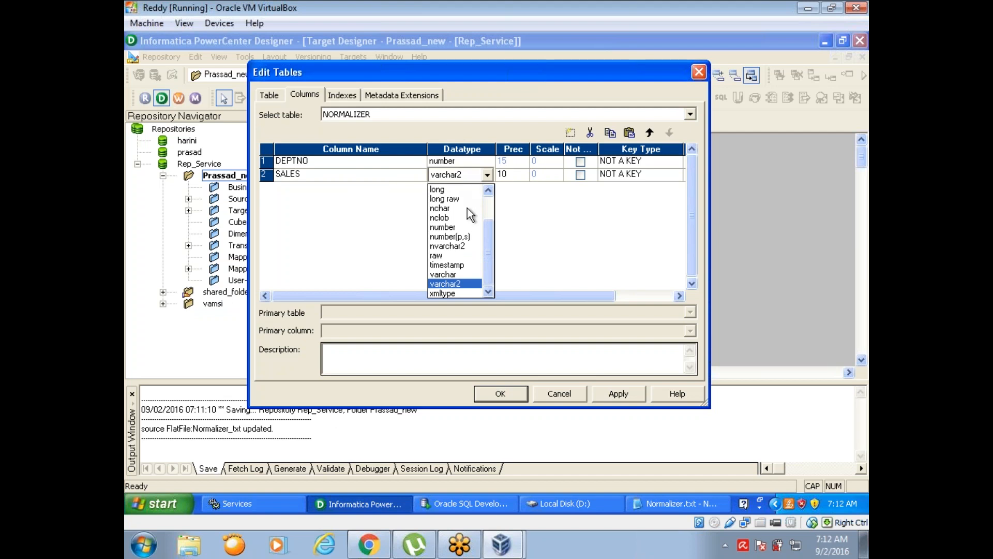
left_click(470, 227)
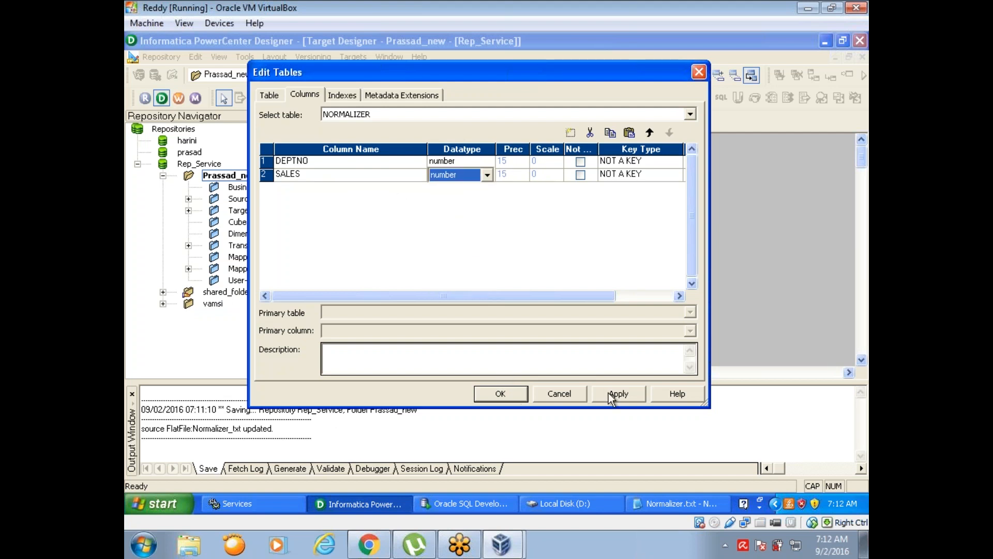
left_click(501, 393)
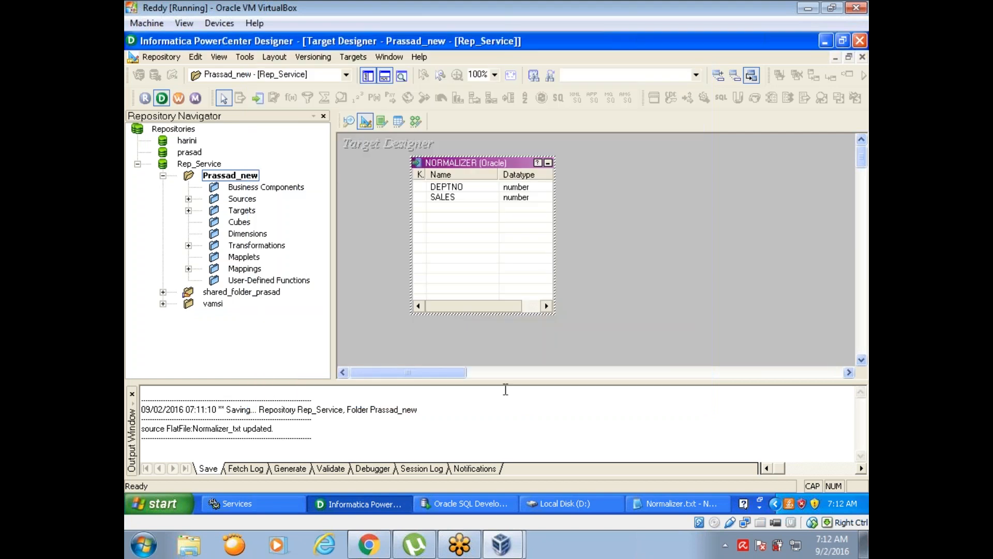
- Switch to the Mapping Designer and close the open M_TABLE_FILE mapping
left_click(416, 122)
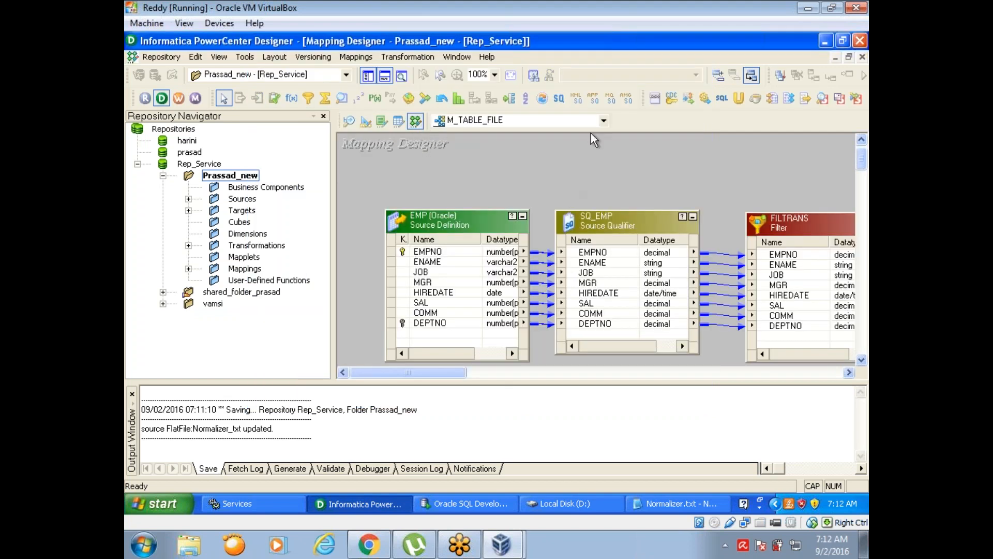
left_click(356, 57)
left_click(365, 119)
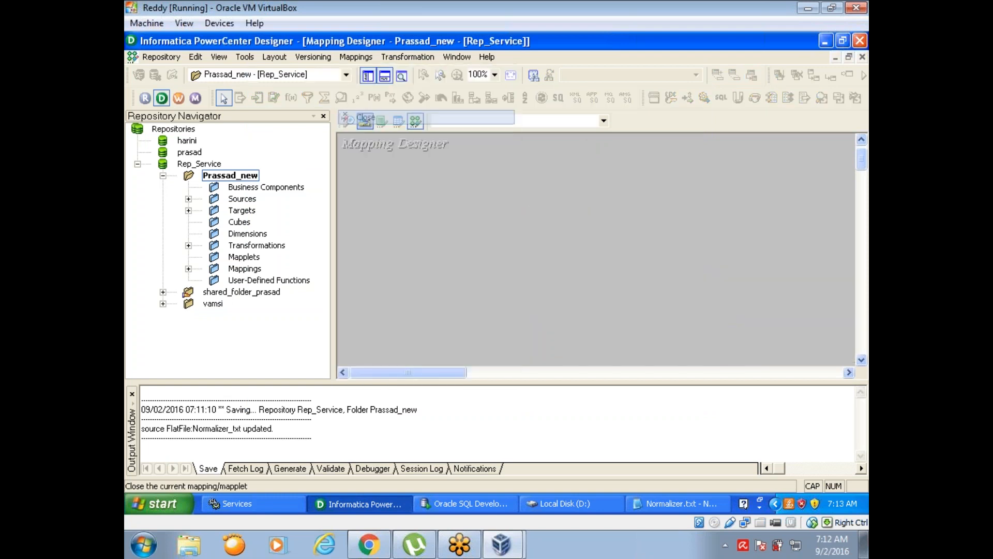
- Place the Normalizer_txt flat file source in the empty workspace and name the new mapping M_NORMALIZER
left_click(188, 198)
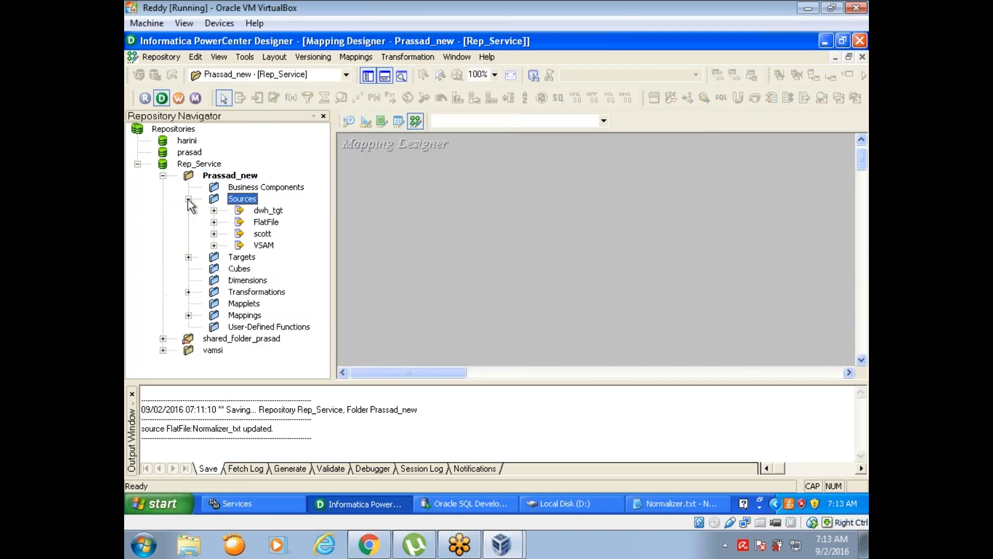
left_click(214, 221)
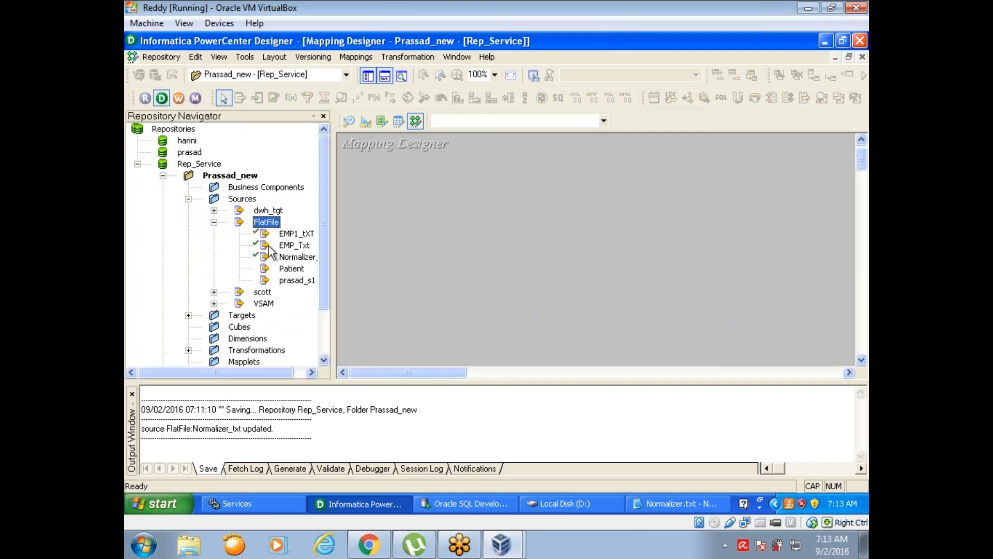
left_click(294, 257)
left_click_drag(296, 258, 391, 182)
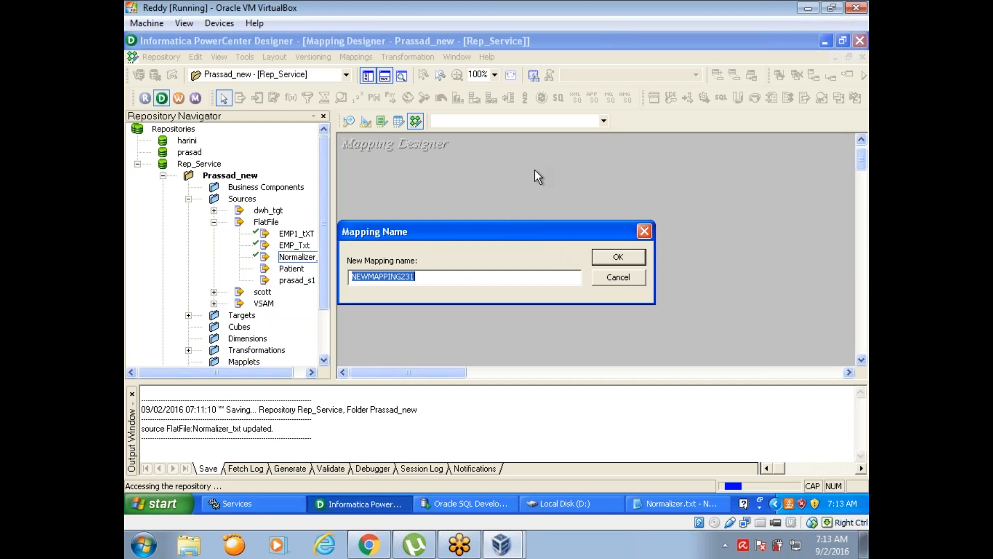
type("M_N")
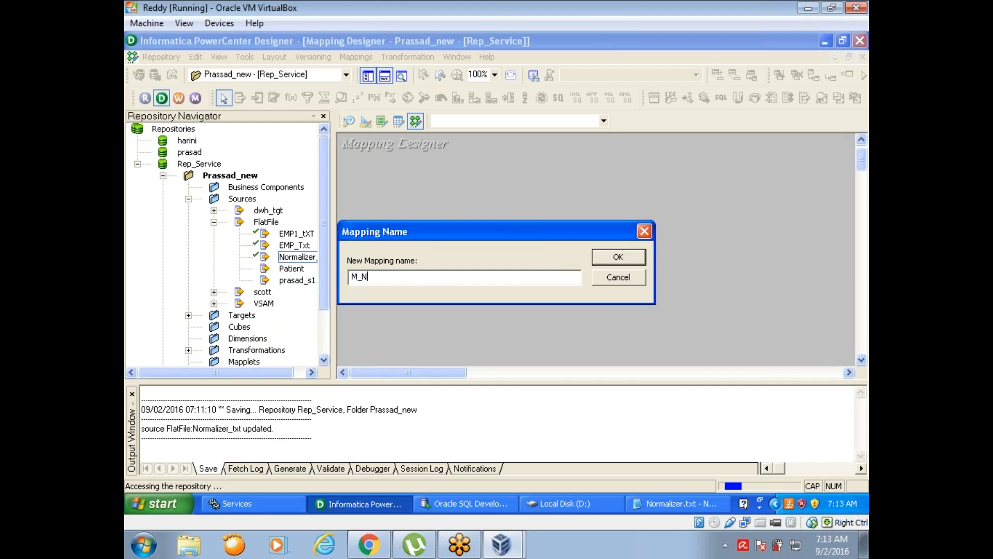
type("ORMALIZER")
left_click(617, 257)
left_click(594, 173)
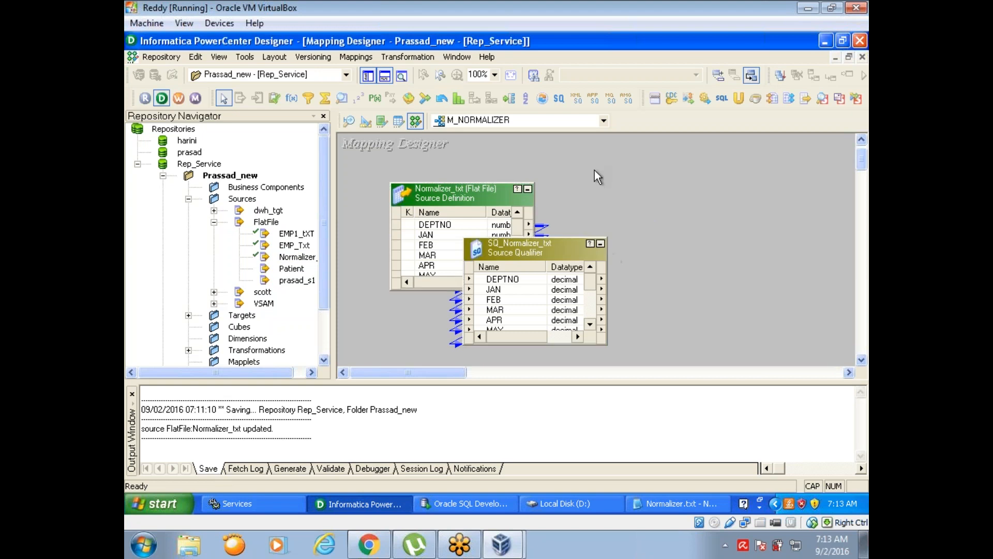
- Place the source qualifier beside the Normalizer_txt source and enlarge both objects to show all ports from DEPTNO to DEC
left_click(383, 77)
left_click(369, 76)
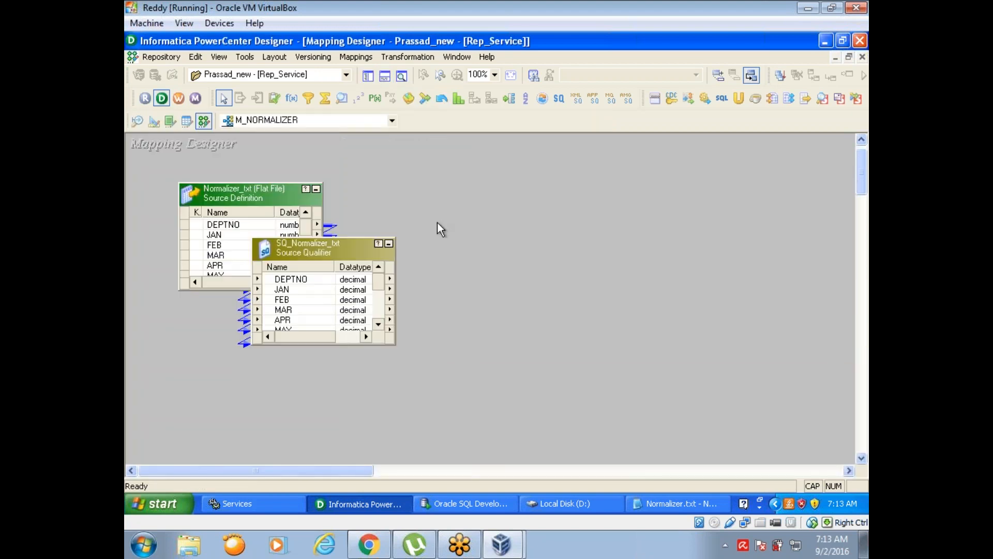
left_click_drag(337, 254, 437, 196)
left_click_drag(261, 291, 268, 365)
left_click_drag(420, 290, 417, 372)
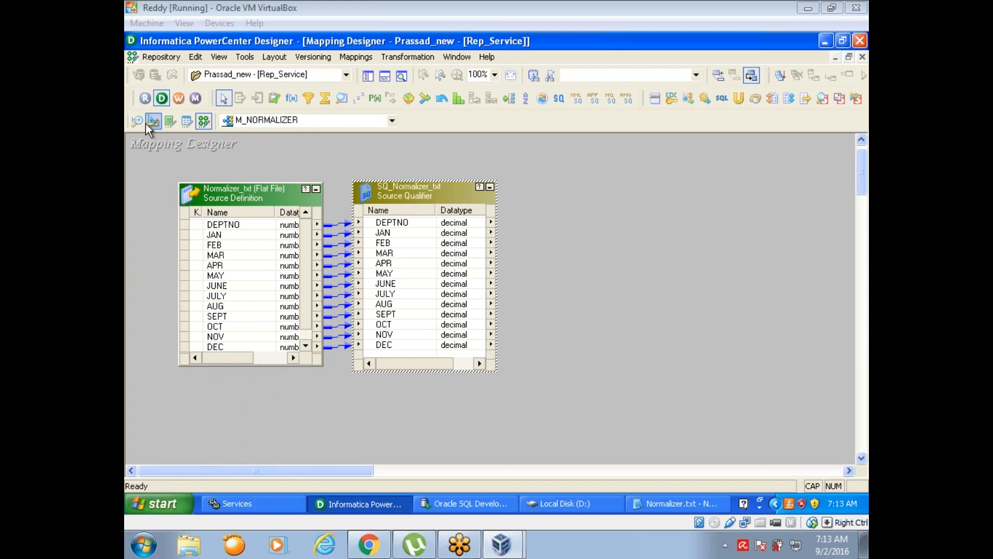
- Add the NORMALIZER target definition to the mapping, beyond the source qualifier
left_click(368, 76)
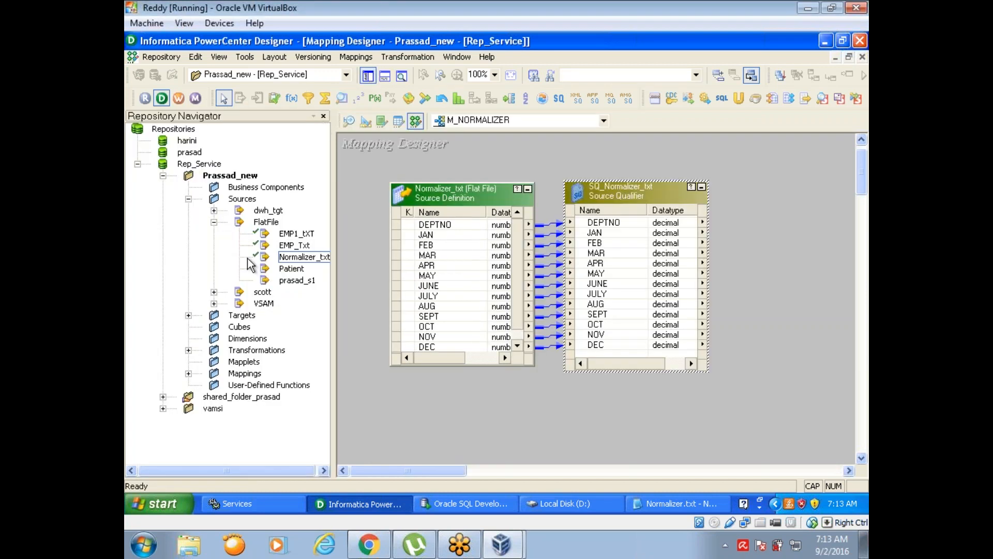
left_click(189, 314)
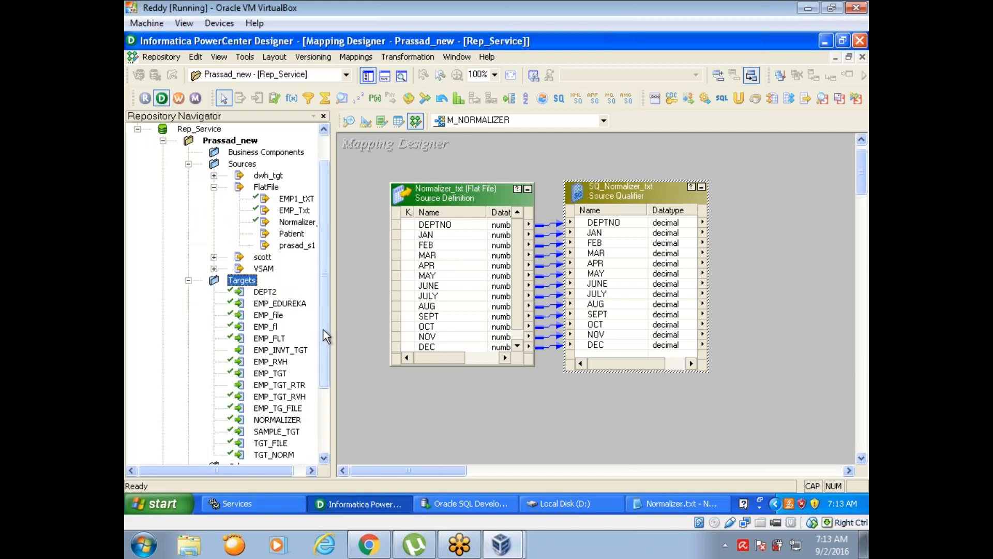
left_click_drag(324, 330, 330, 381)
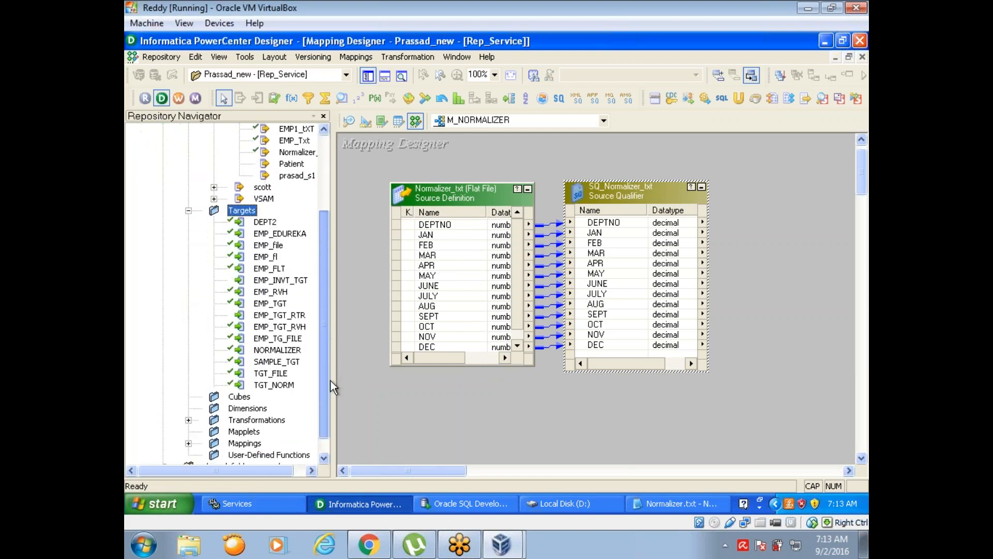
left_click(282, 351)
left_click_drag(282, 351, 786, 206)
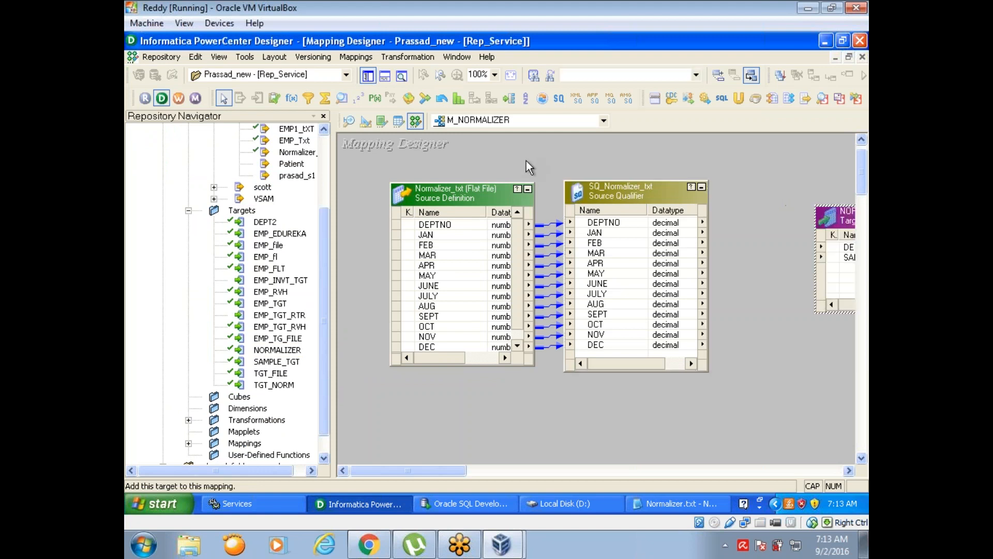
- Spread the source, a narrowed source qualifier and the NORMALIZER target apart to leave an empty gap before the target
left_click(367, 76)
left_click_drag(655, 218, 764, 187)
left_click_drag(269, 196, 202, 194)
left_click_drag(435, 194, 377, 194)
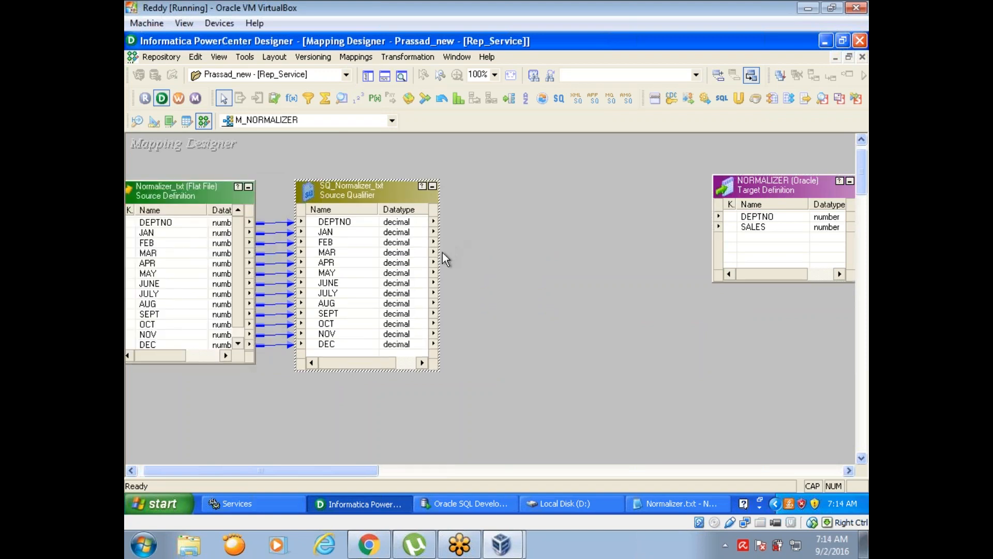
left_click_drag(439, 252, 410, 252)
left_click(429, 18)
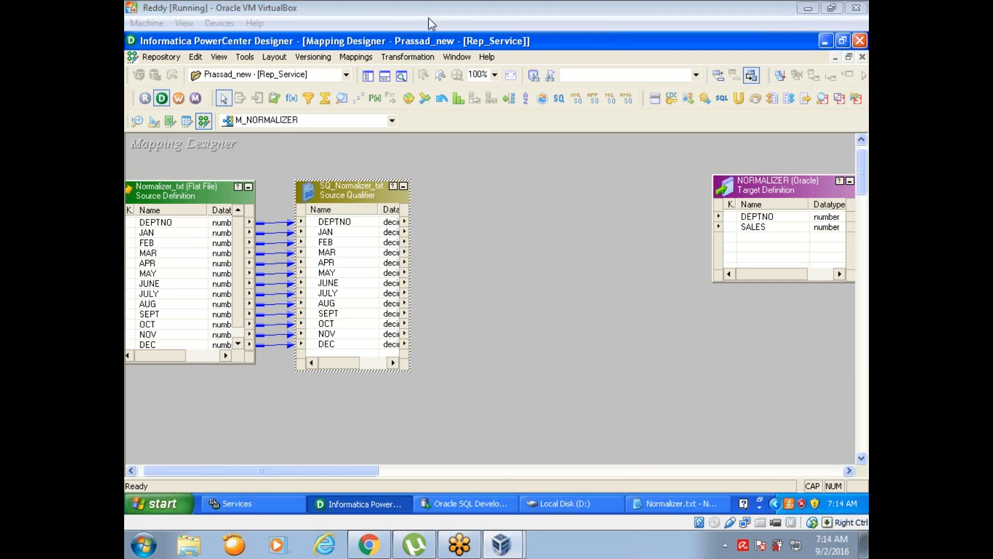
left_click(771, 187)
left_click_drag(770, 187, 787, 183)
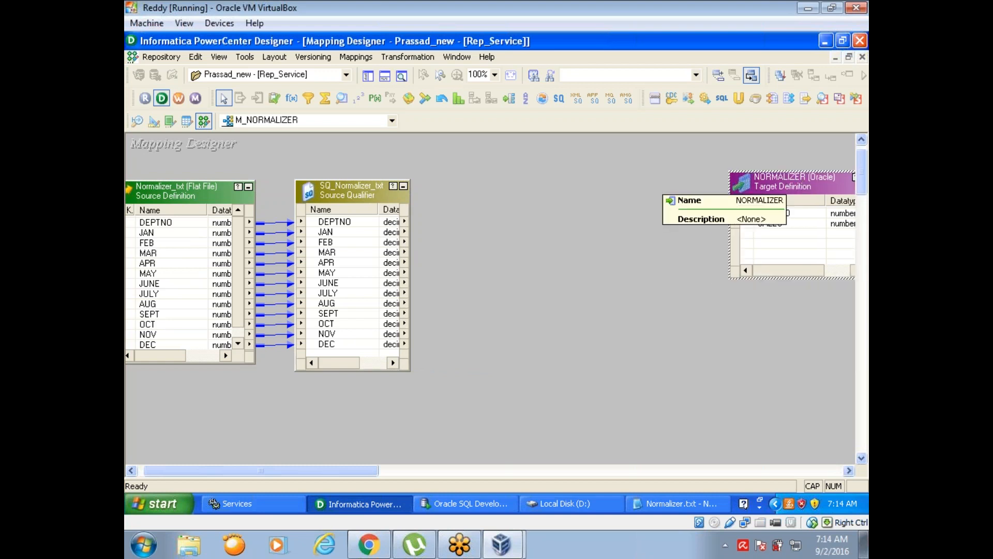
- Create a tall Normalizer transformation in the gap between the source qualifier and the NORMALIZER target
left_click(441, 100)
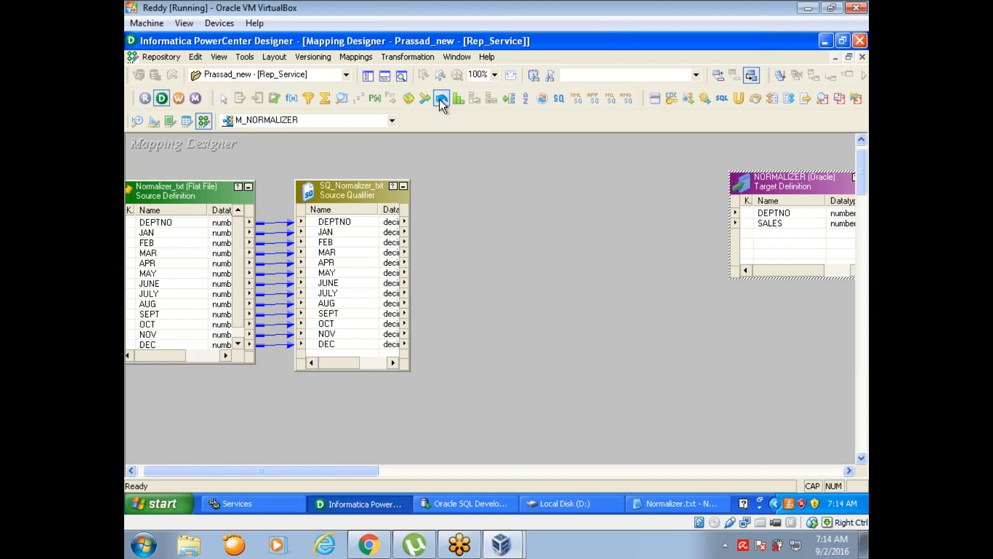
left_click_drag(465, 181, 644, 472)
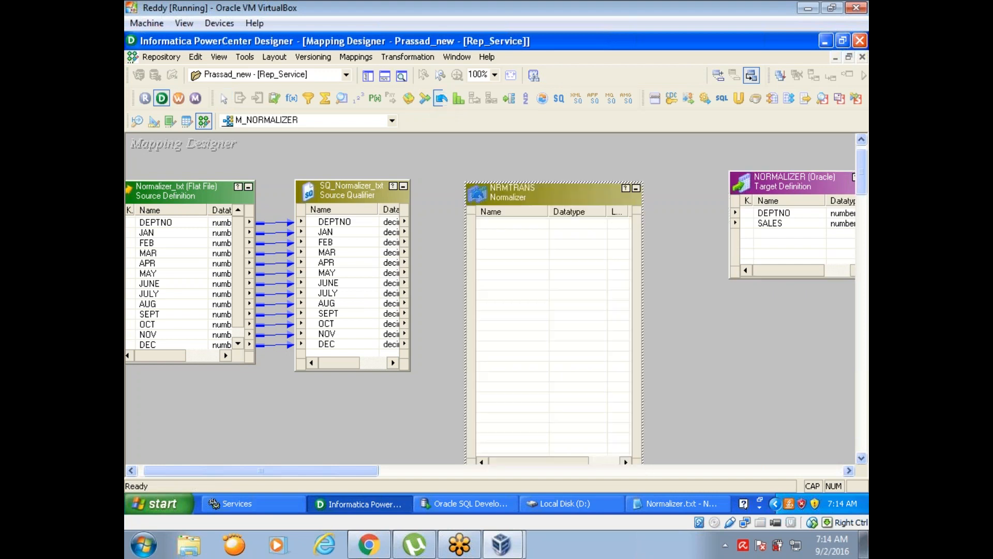
left_click_drag(567, 199, 560, 173)
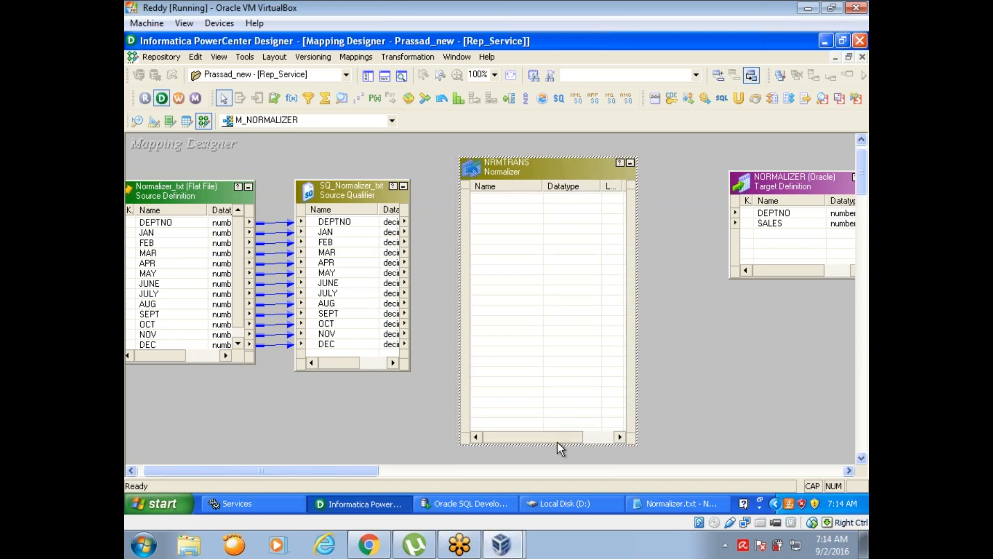
left_click_drag(557, 443, 557, 461)
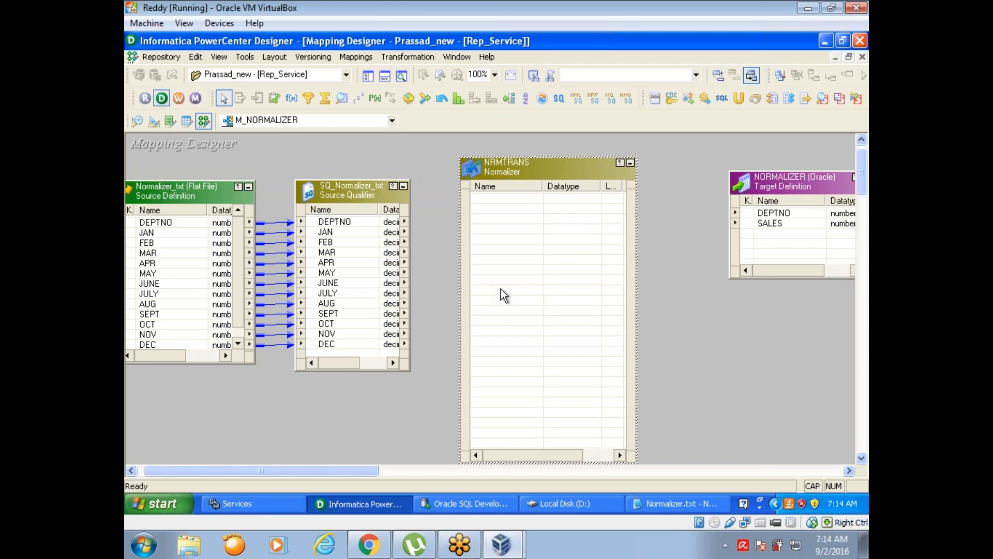
- Try to copy all ports of the SQ_Normalizer_txt source qualifier into the Normalizer transformation
right_click(314, 223)
left_click(328, 225)
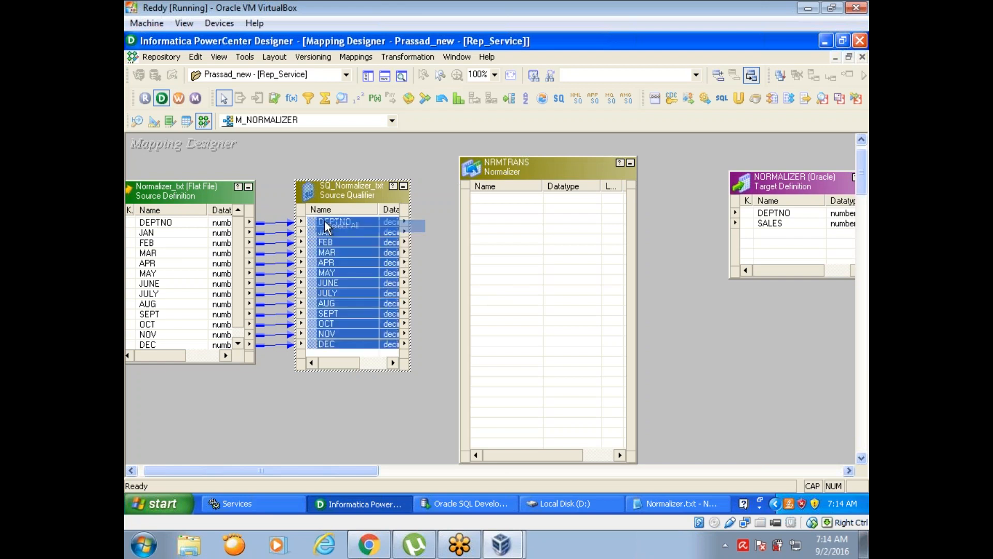
left_click_drag(313, 223, 510, 204)
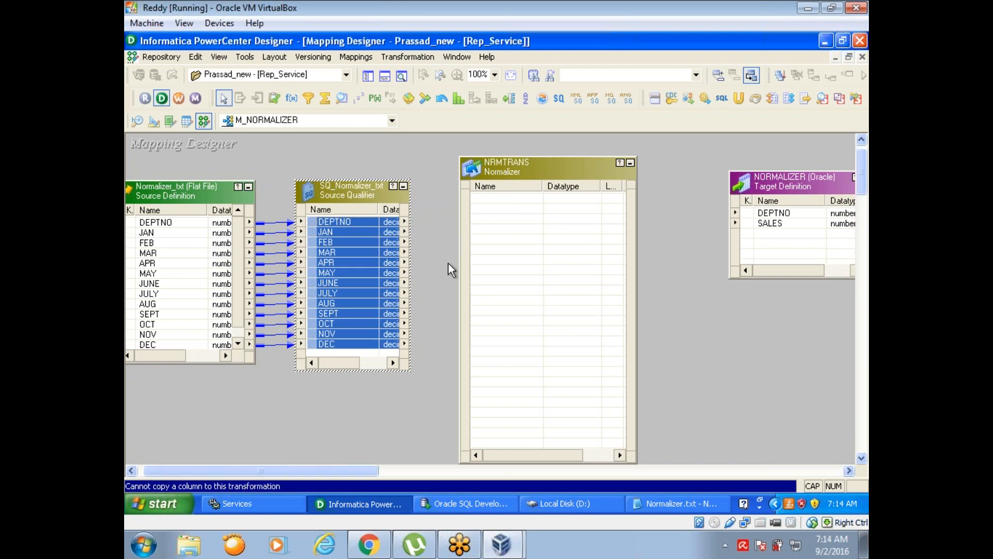
- Open the NRMTRANS transformation for editing and add two new columns to its Normalizer definition
double_click(515, 167)
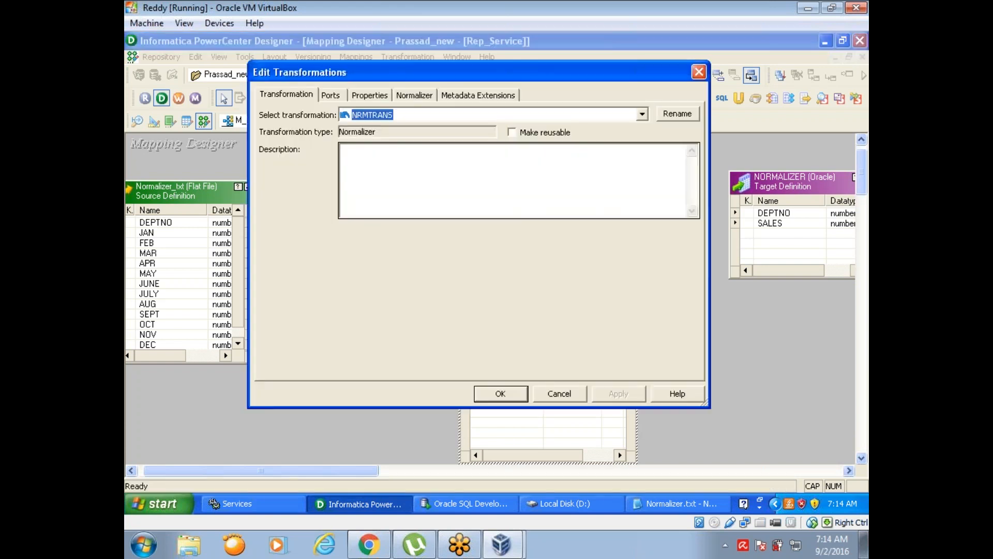
left_click(332, 96)
left_click(369, 95)
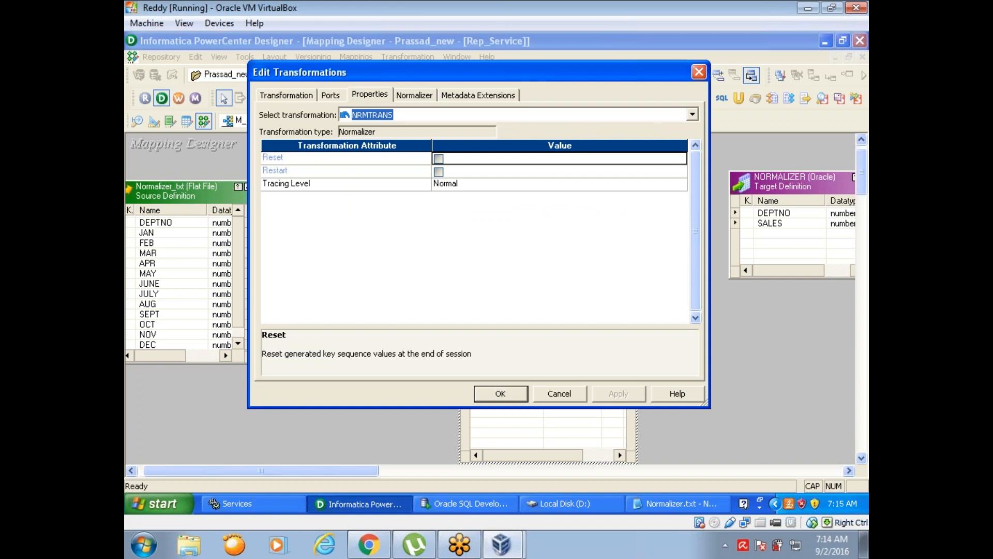
left_click(414, 95)
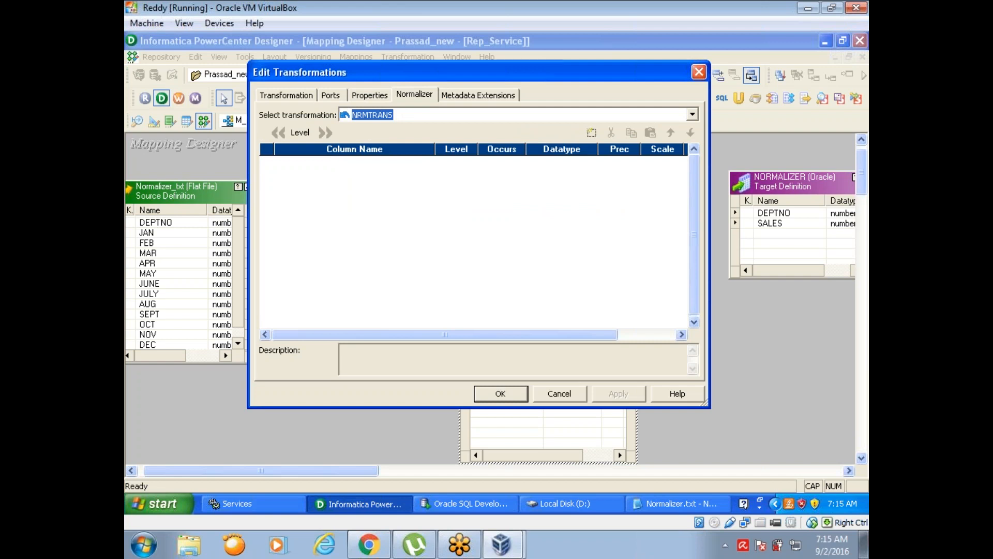
left_click(591, 133)
left_click(591, 133)
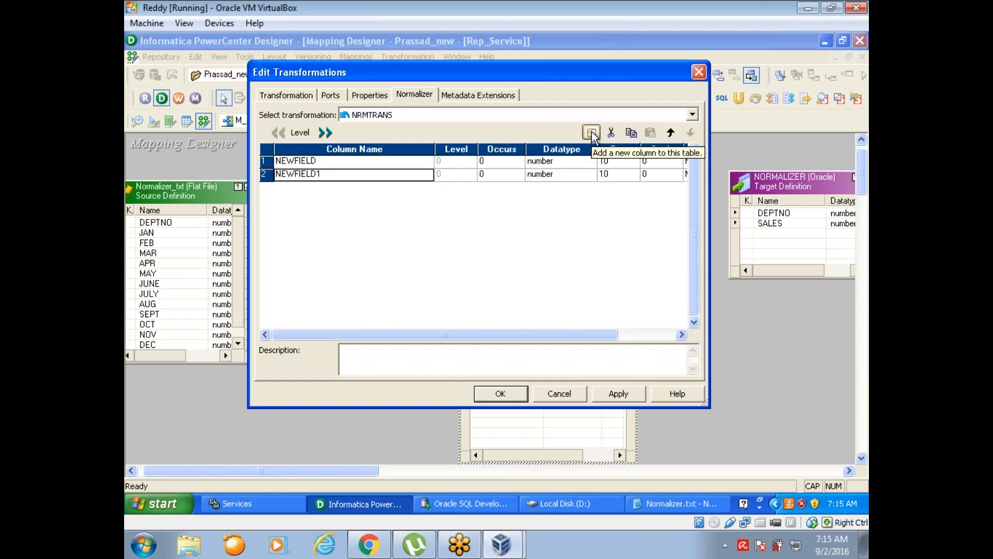
- Name the two new Normalizer columns of NRMTRANS DEPTNO and SALES
left_click(379, 164)
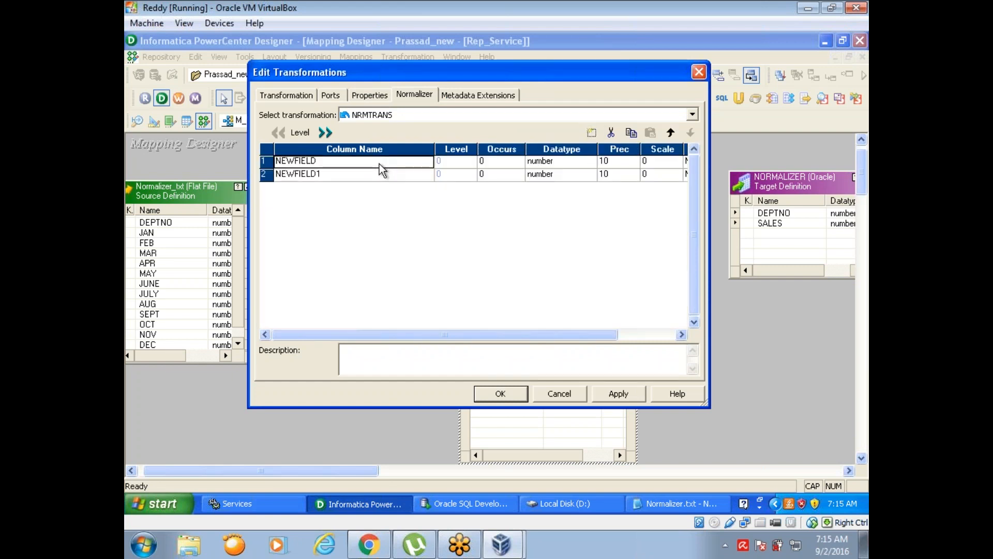
type("DEP")
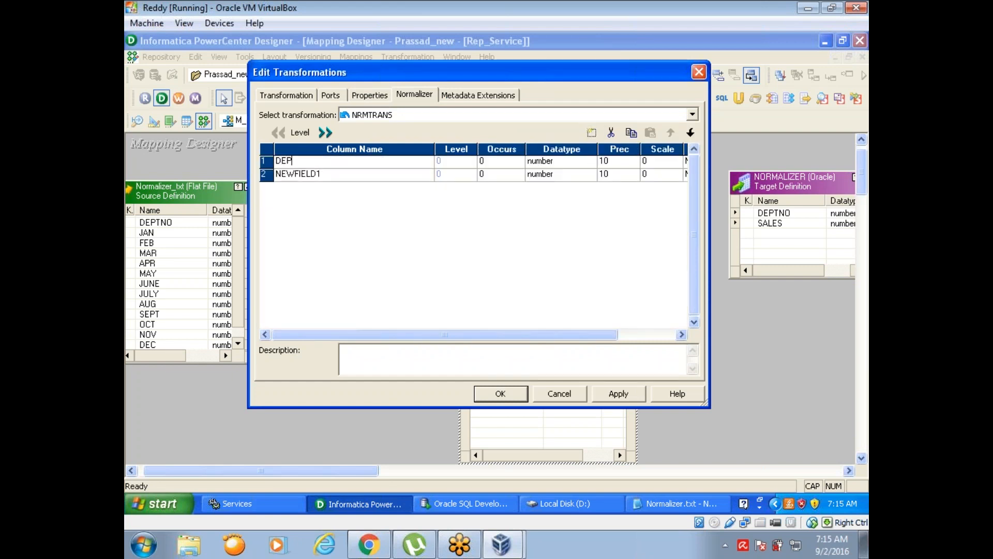
type("TNO")
left_click(378, 175)
type("SALES")
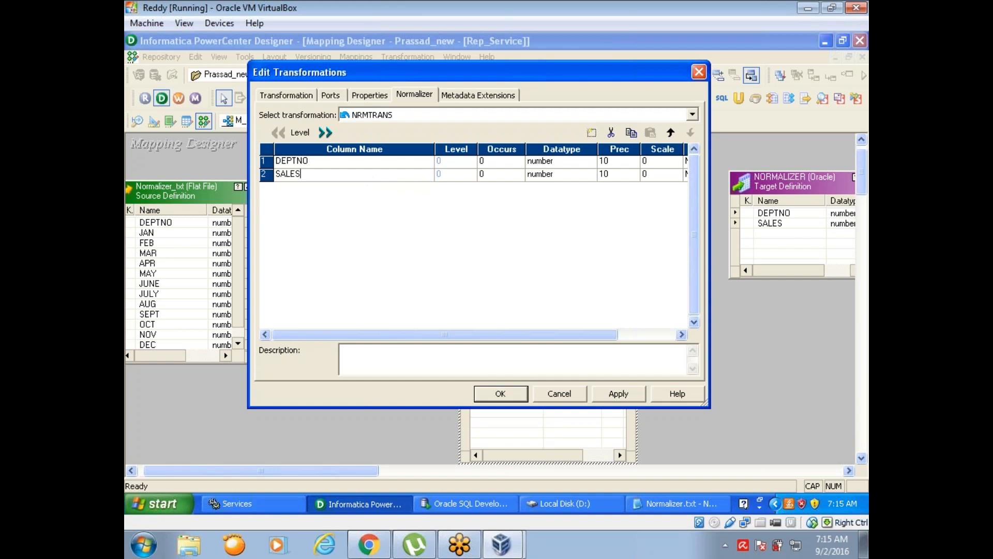
- Set the occurrences to 1 for DEPTNO and 12 for SALES, and apply the Normalizer definition
left_click(492, 161)
key("BackSpace")
type("1")
left_click(495, 176)
key("BackSpace")
type("12")
left_click(622, 397)
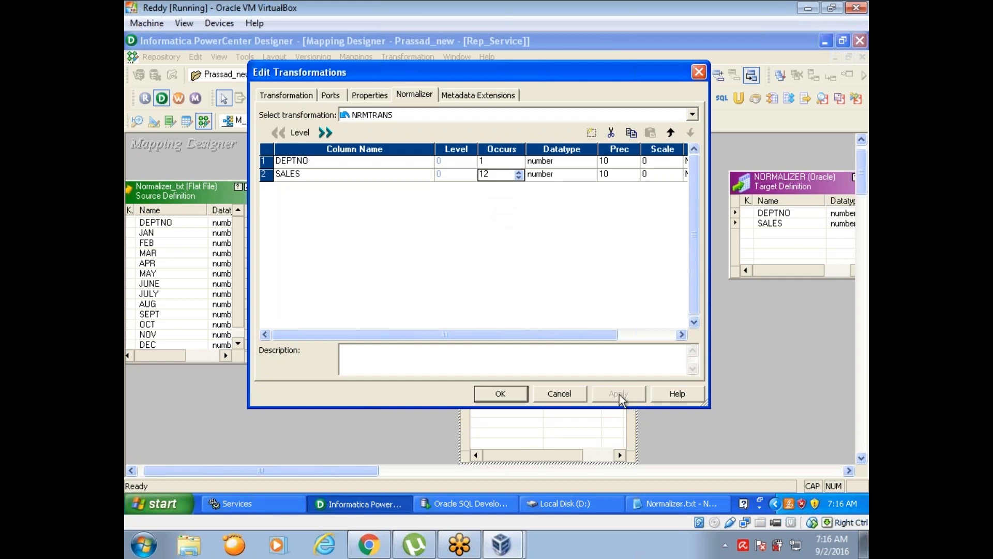
left_click(501, 394)
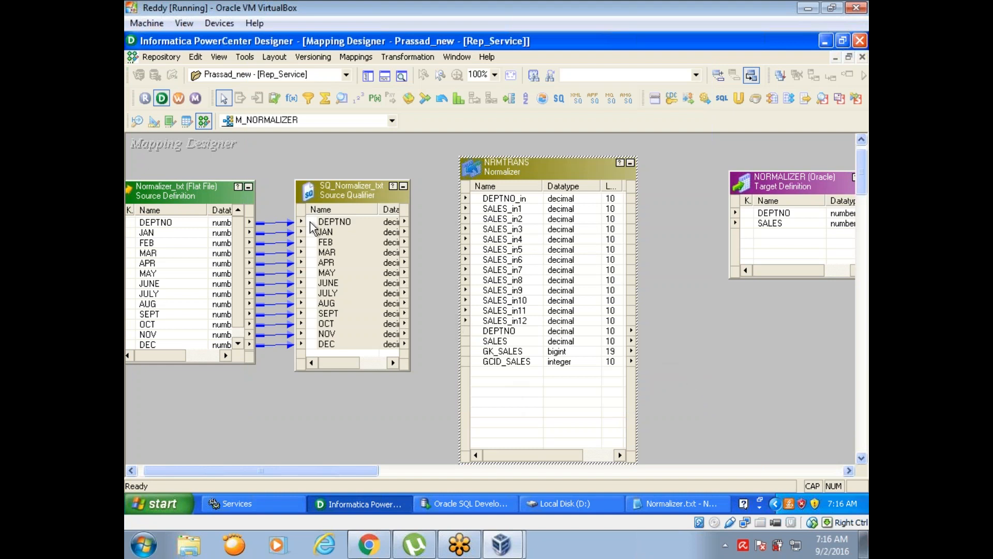
- Link all SQ_Normalizer_txt ports, from DEPTNO to DEC, to the NRMTRANS input ports, starting at DEPTNO_in
left_click_drag(312, 223, 487, 199)
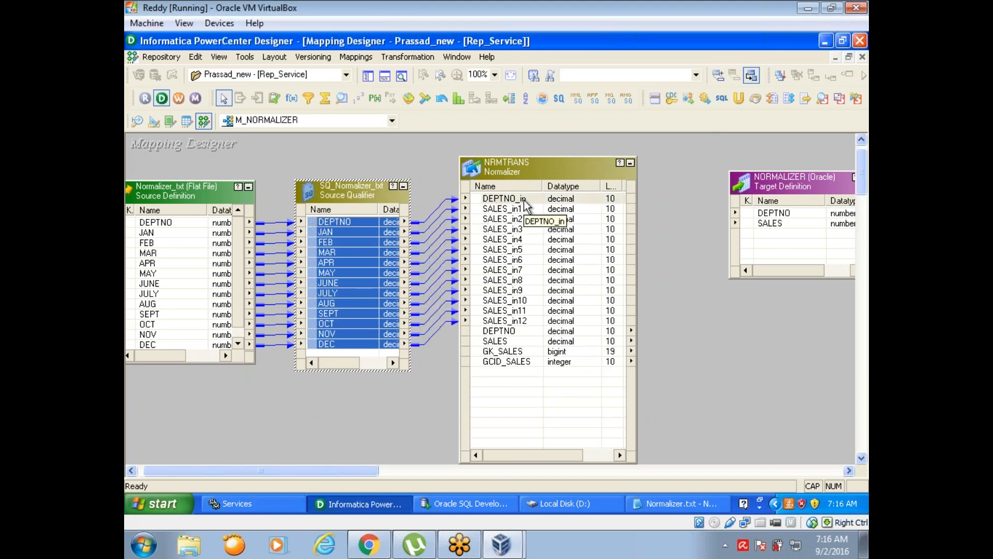
- Examine how the NRMTRANS input ports relate to the outputs DEPTNO and SALES, and review the GK_SALES and GCID_SALES ports
left_click(511, 332)
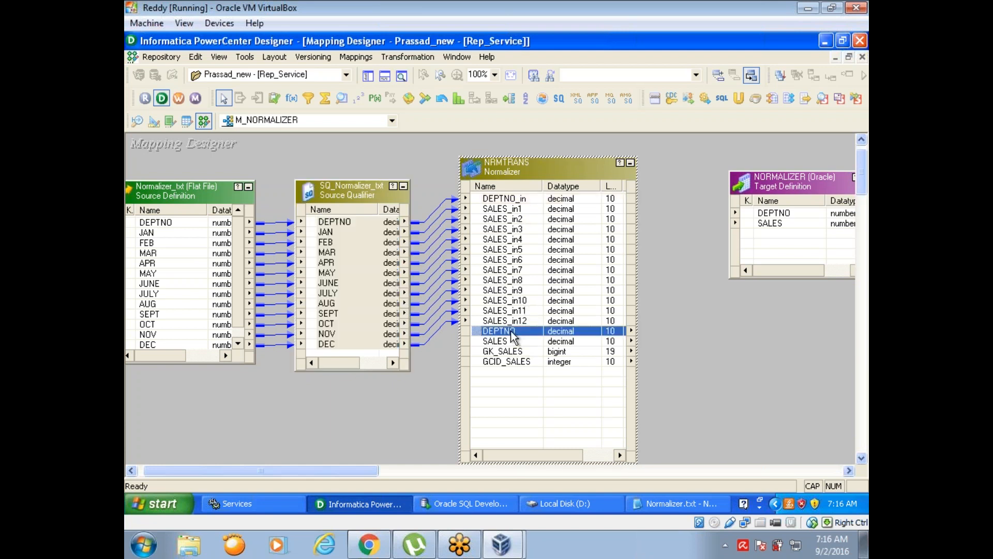
left_click(512, 198)
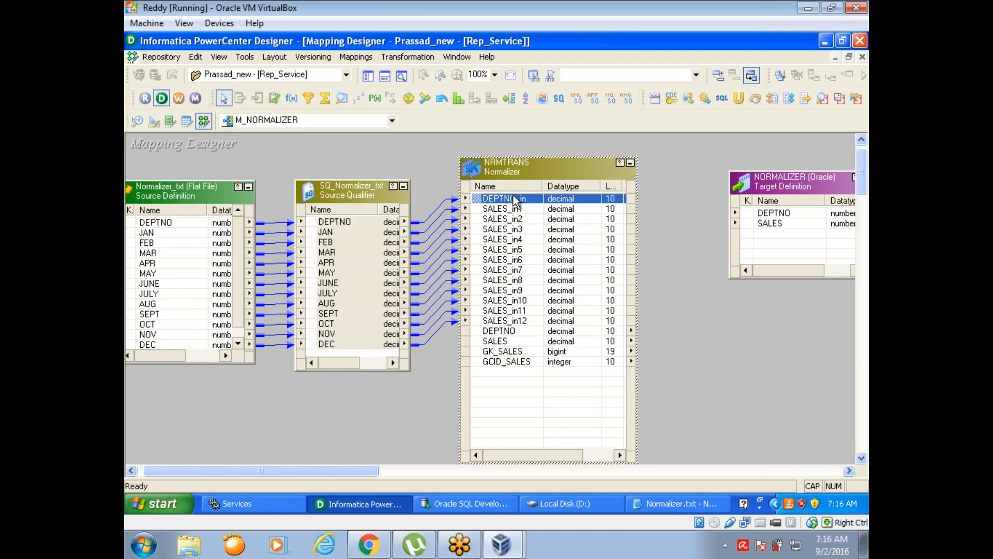
left_click(512, 210)
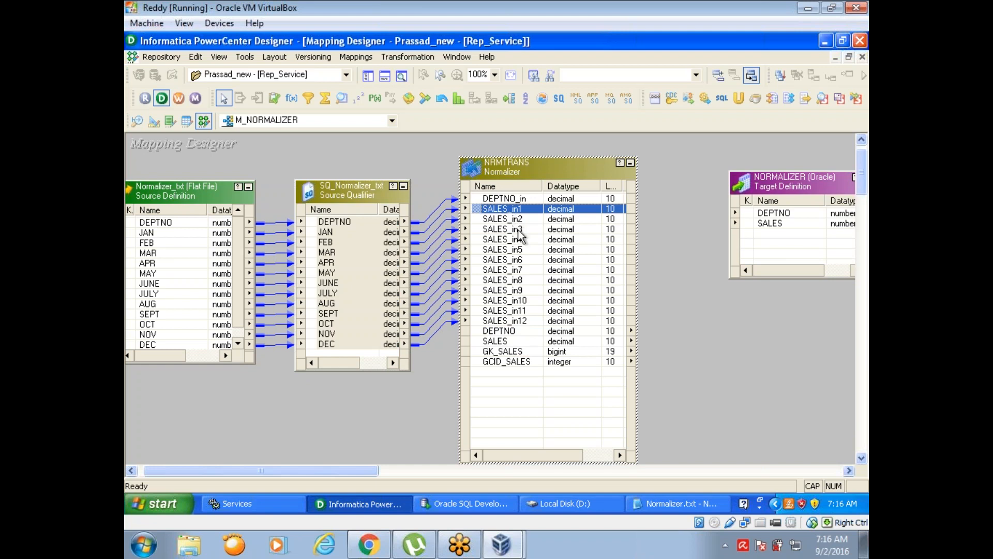
left_click(508, 342)
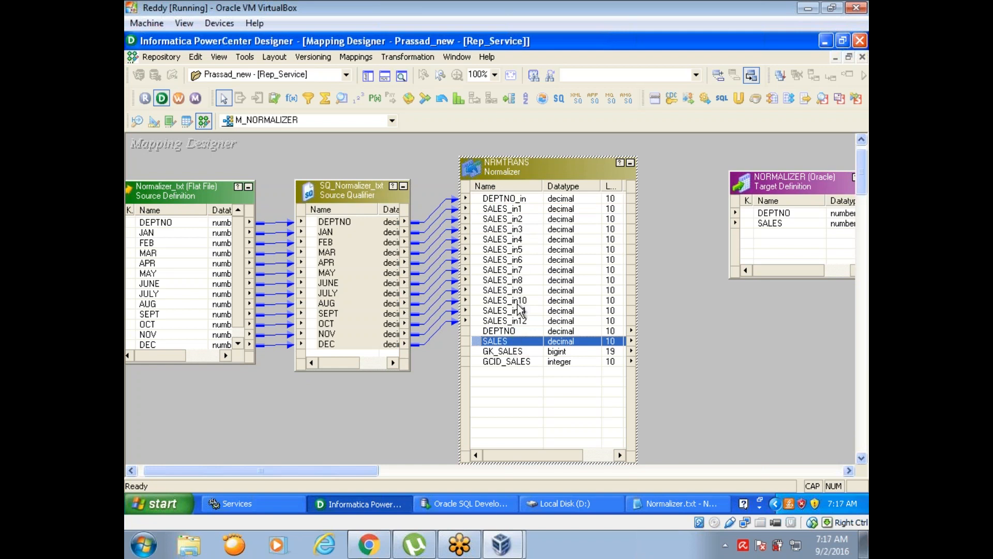
left_click(505, 353)
left_click(506, 361)
left_click(505, 355)
left_click(505, 362)
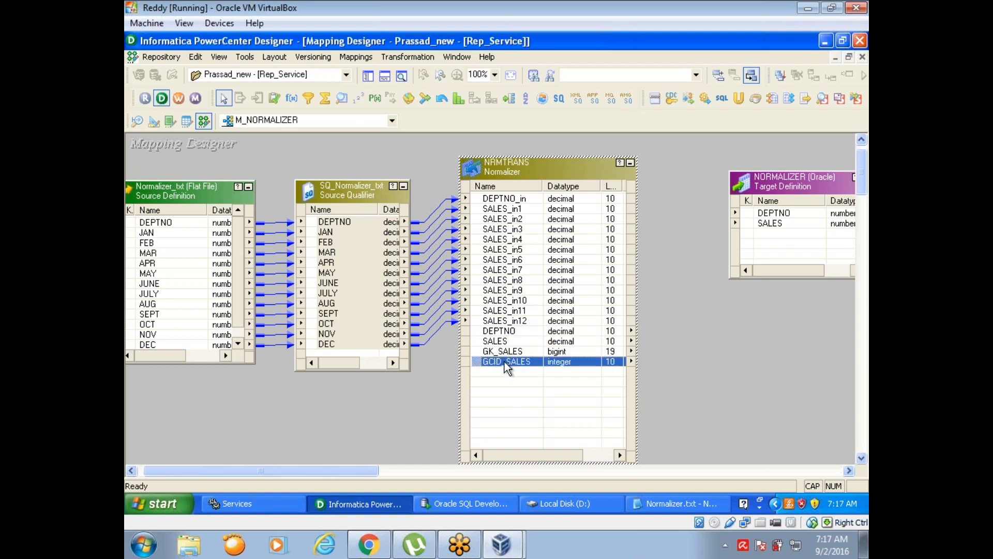
left_click(503, 352)
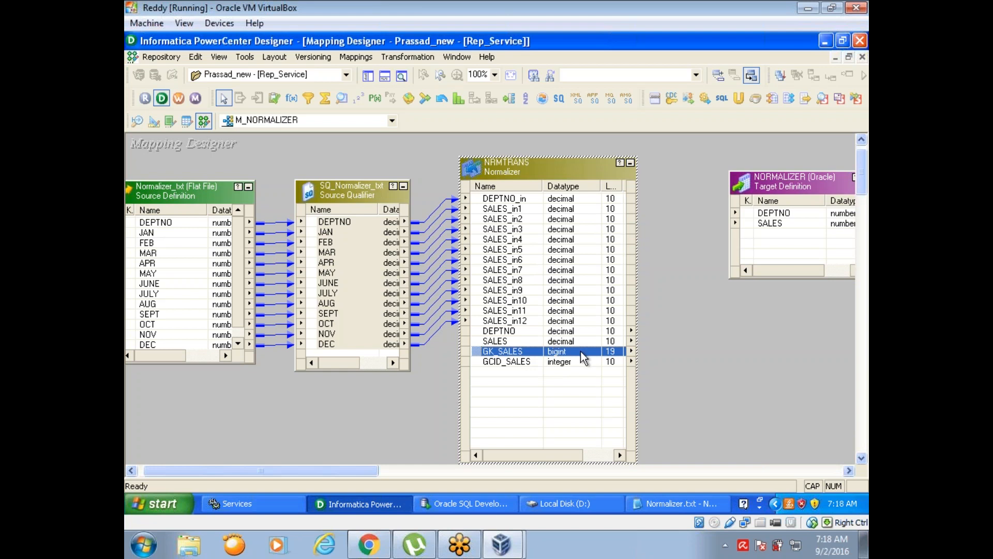
left_click(699, 379)
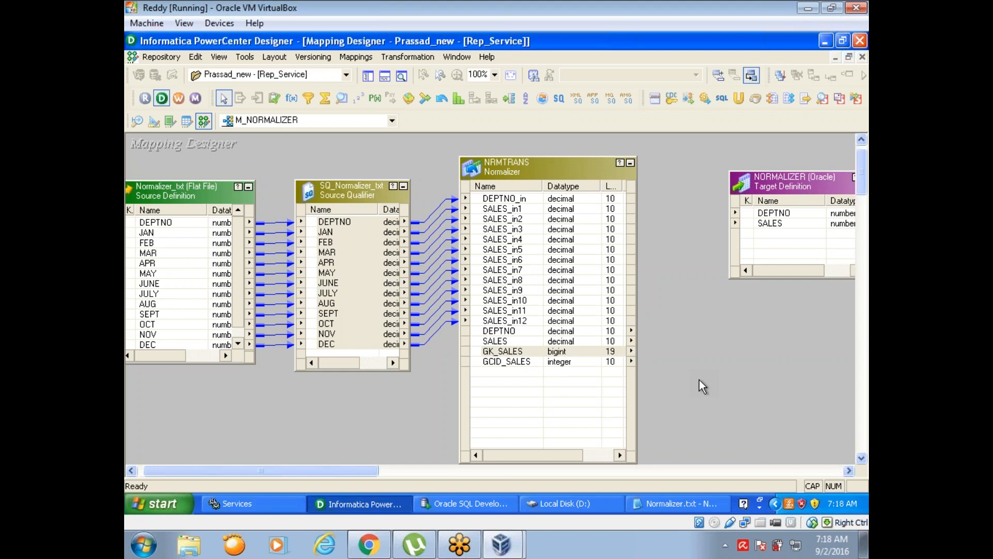
left_click(507, 354)
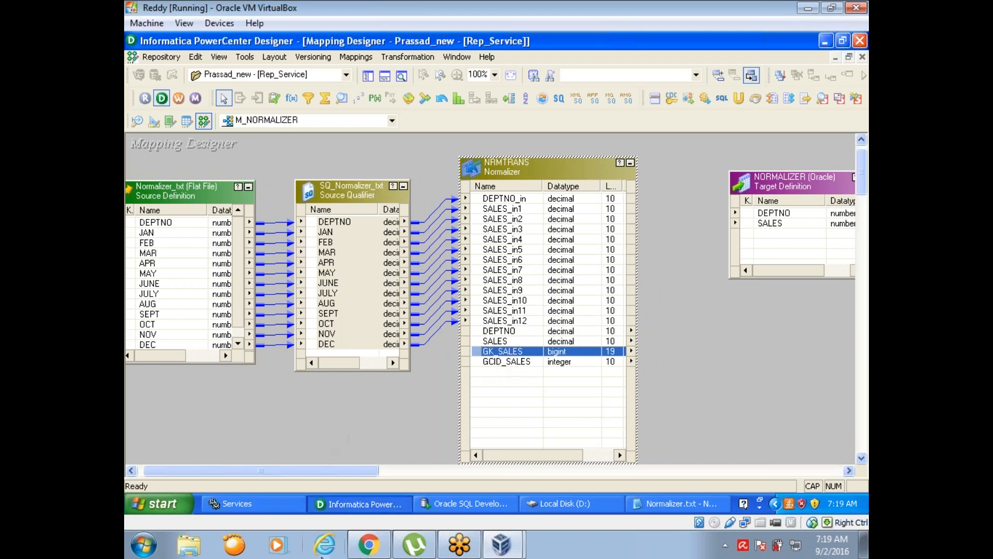
- Switch to a new Microsoft Excel 2007 workbook and enter the headers DEPTNO in B1 and SALES in C1
left_click(143, 544)
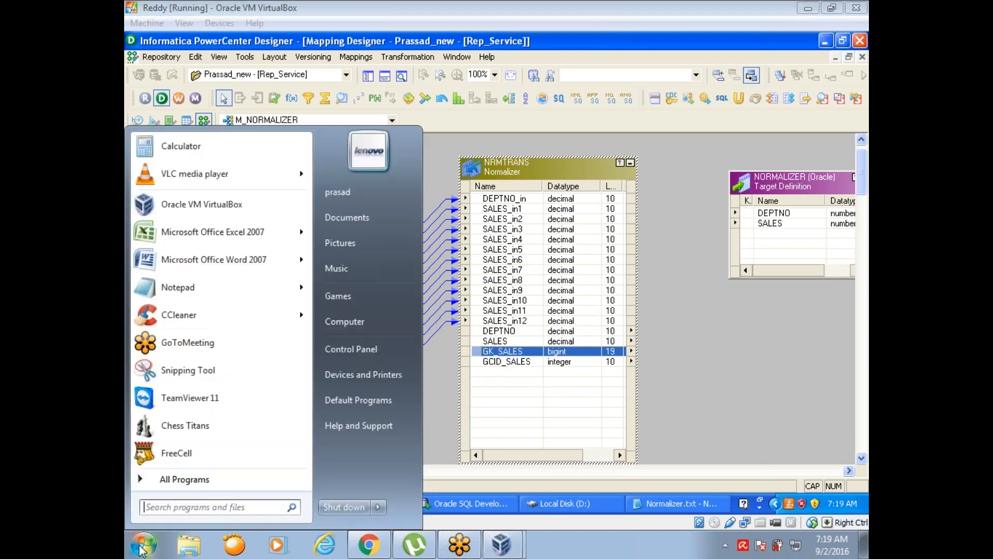
left_click(206, 242)
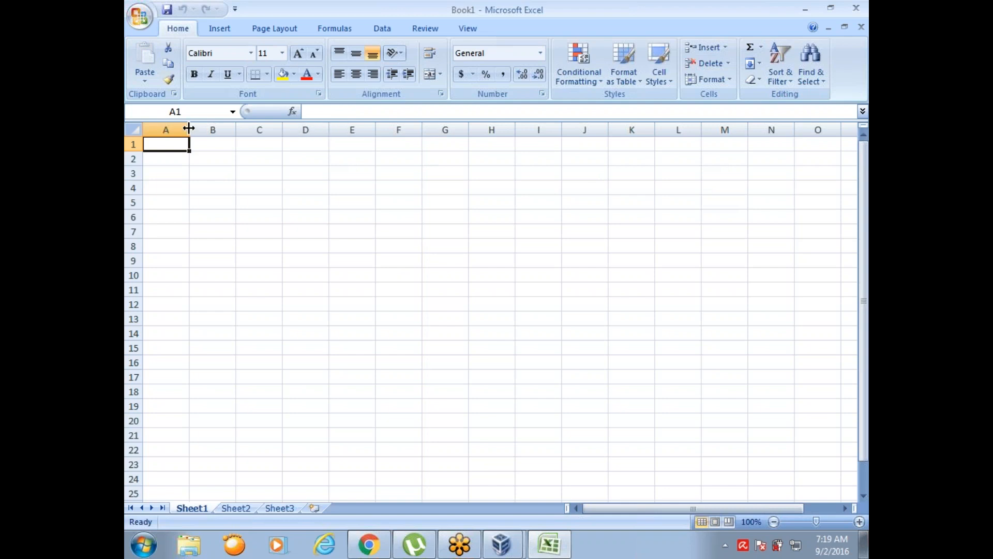
left_click(216, 144)
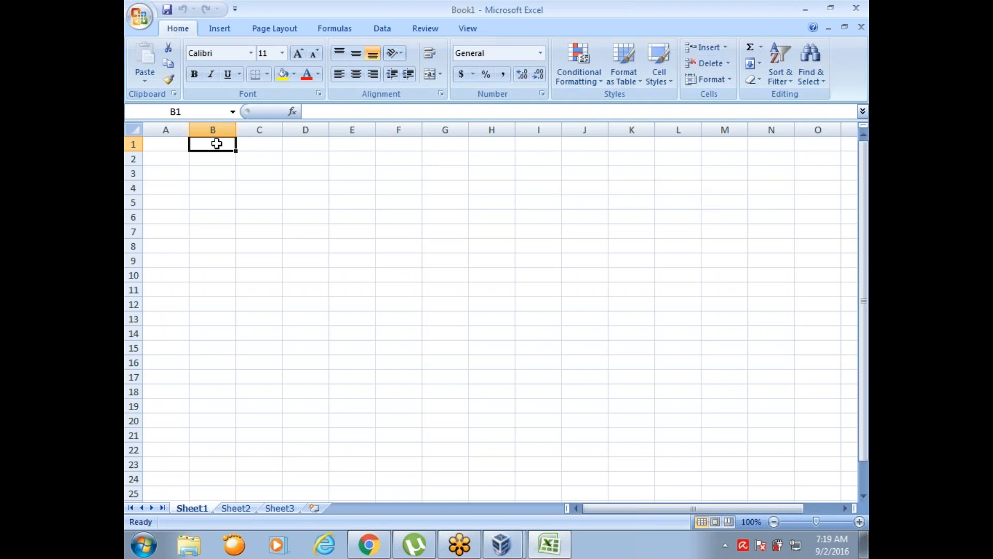
type("DE")
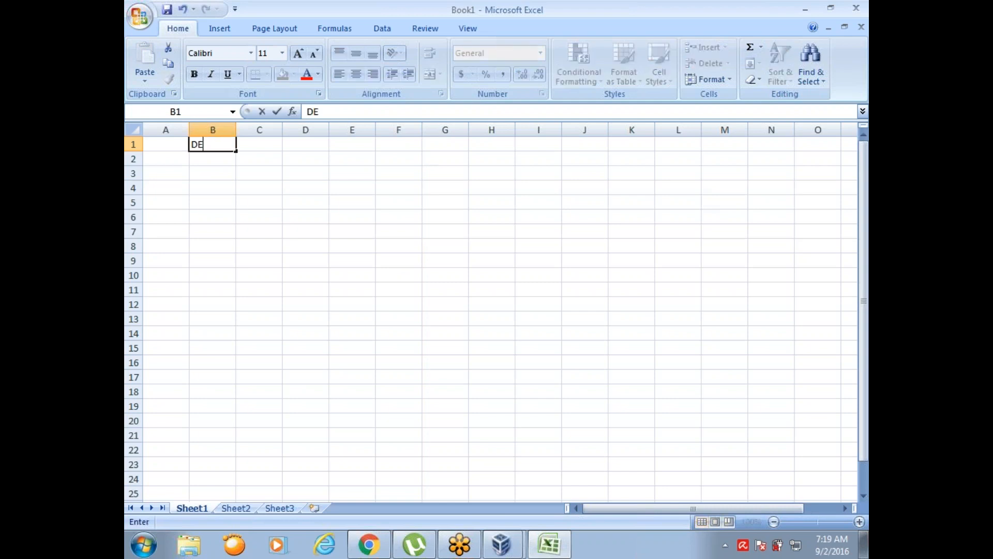
type("PTNO")
key("Tab")
type("SA")
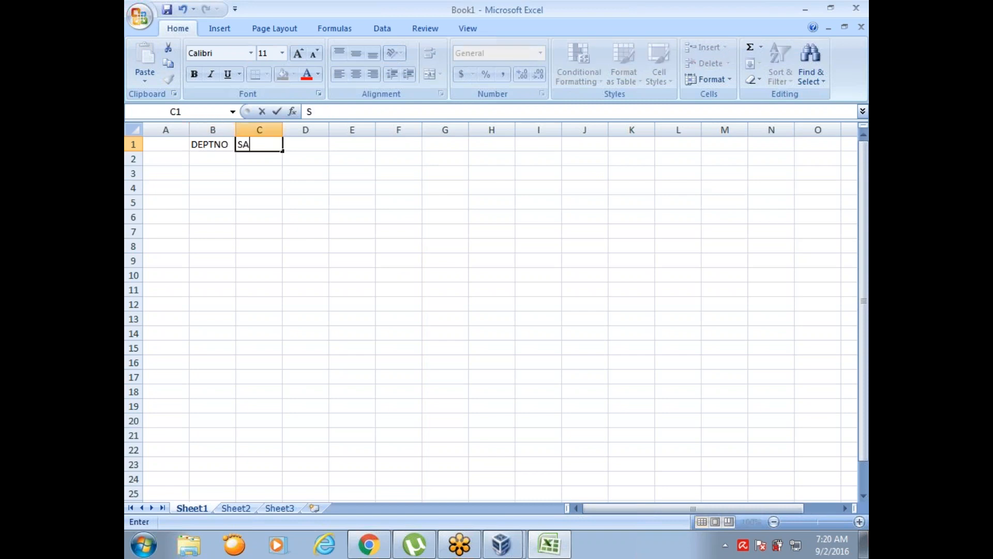
type("LES")
key("Tab")
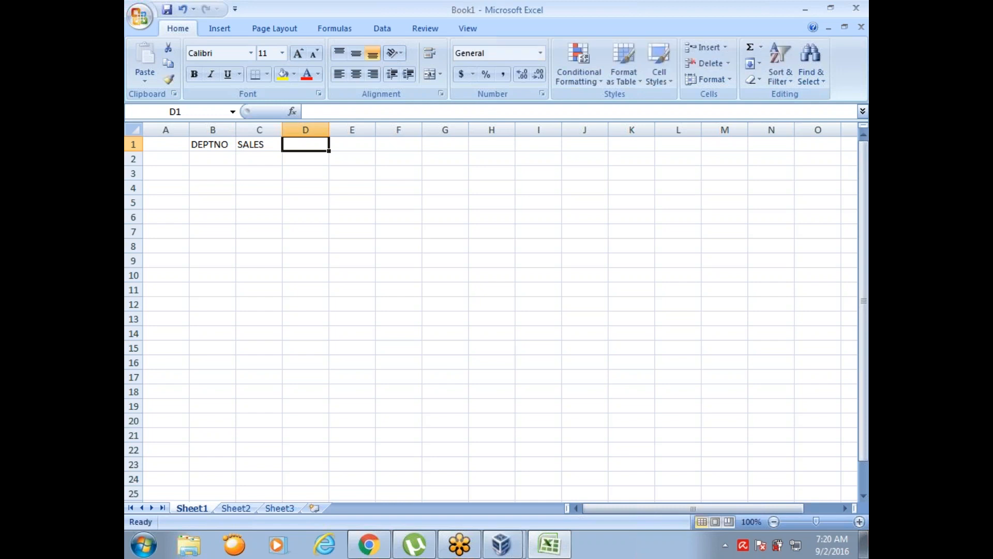
- Add the headers GK_SALES in D1 and GCID_SALES in E1, and widen columns D and E to fit them
type("GK_SALES")
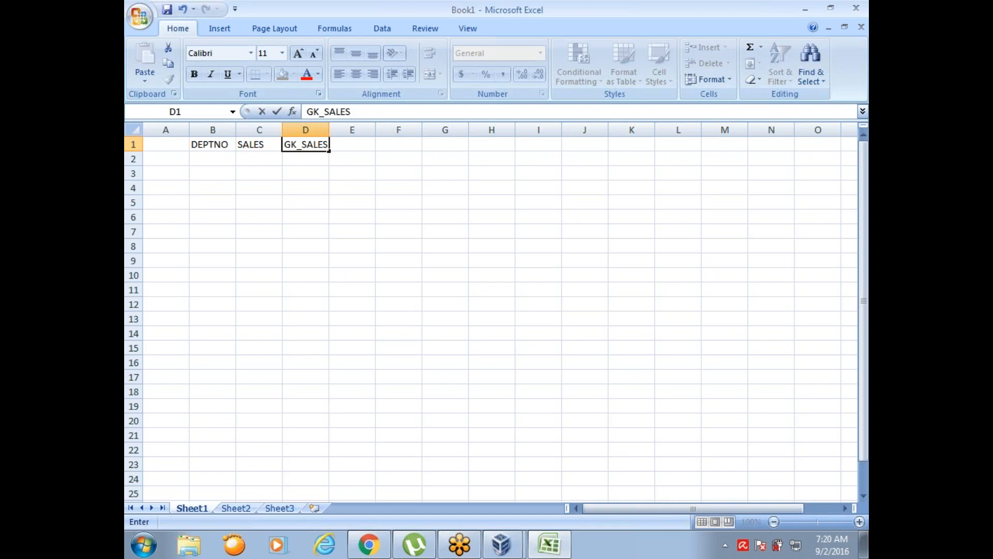
key("Tab")
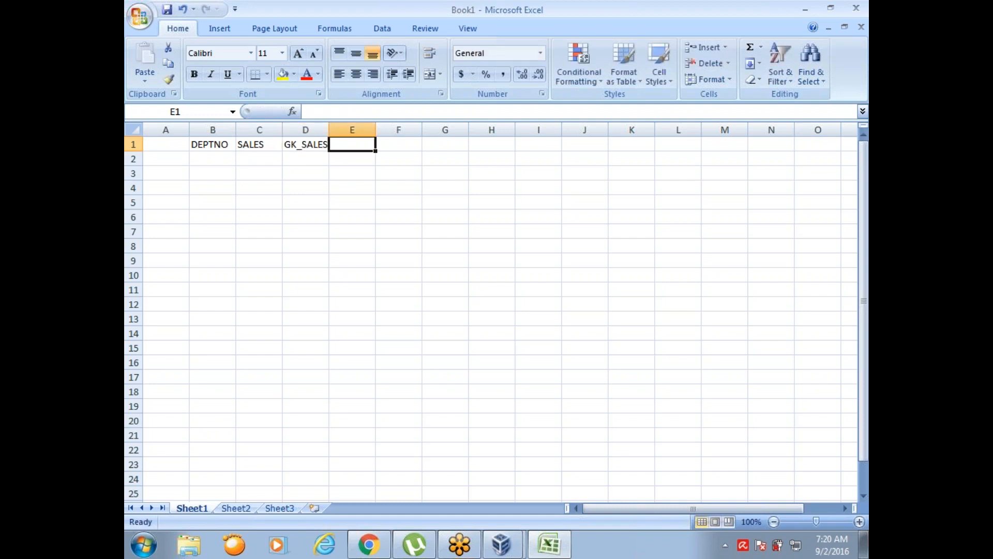
type("GC")
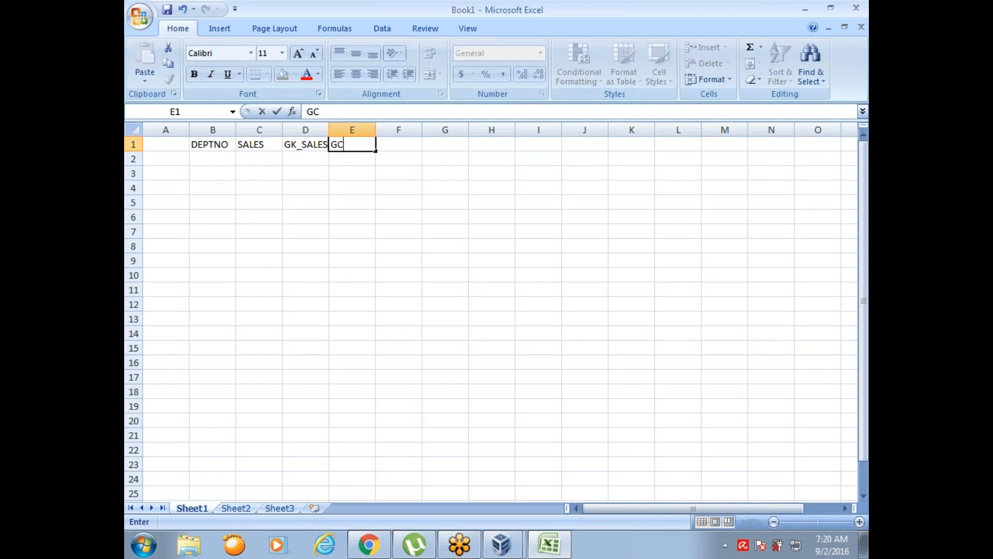
type("ID_SALES")
left_click(348, 217)
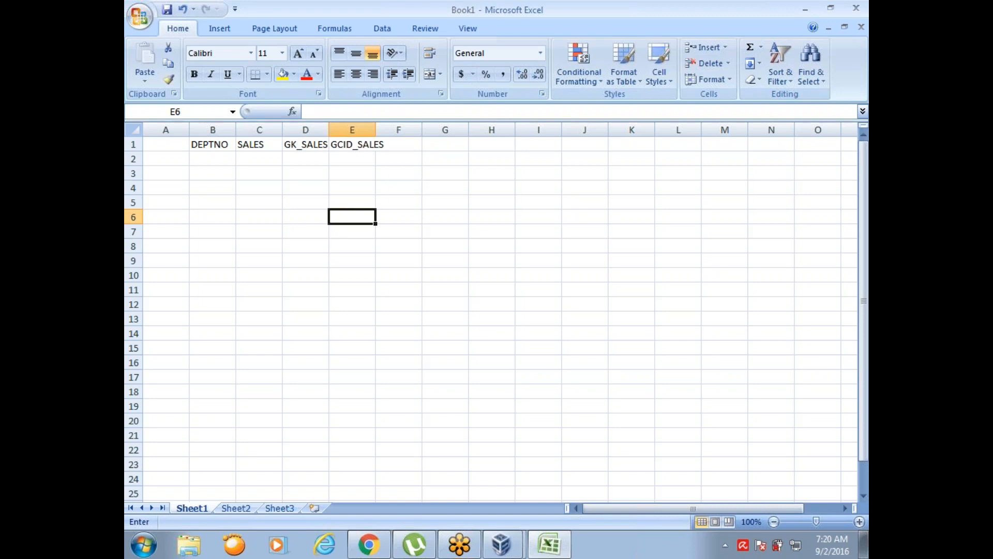
left_click_drag(376, 129, 414, 135)
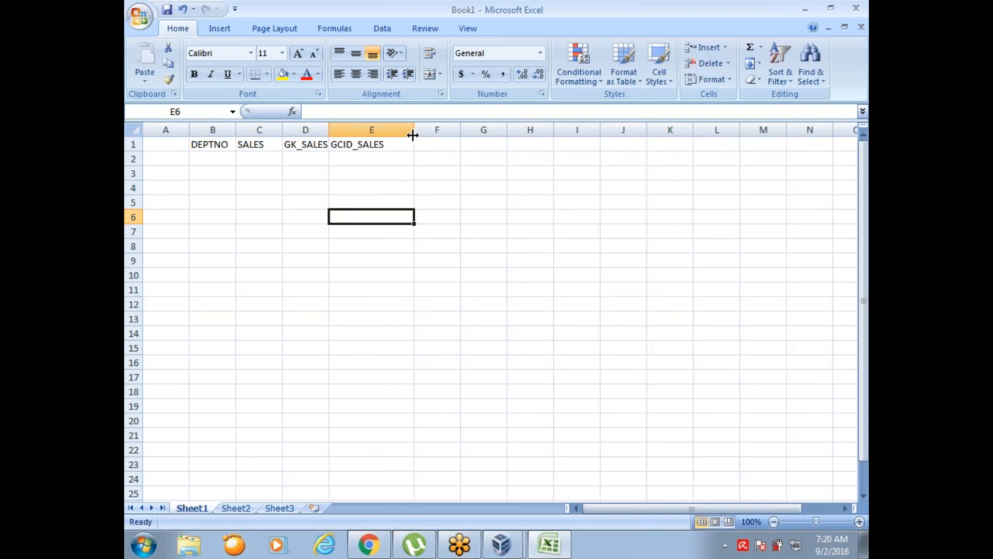
left_click_drag(329, 128, 339, 129)
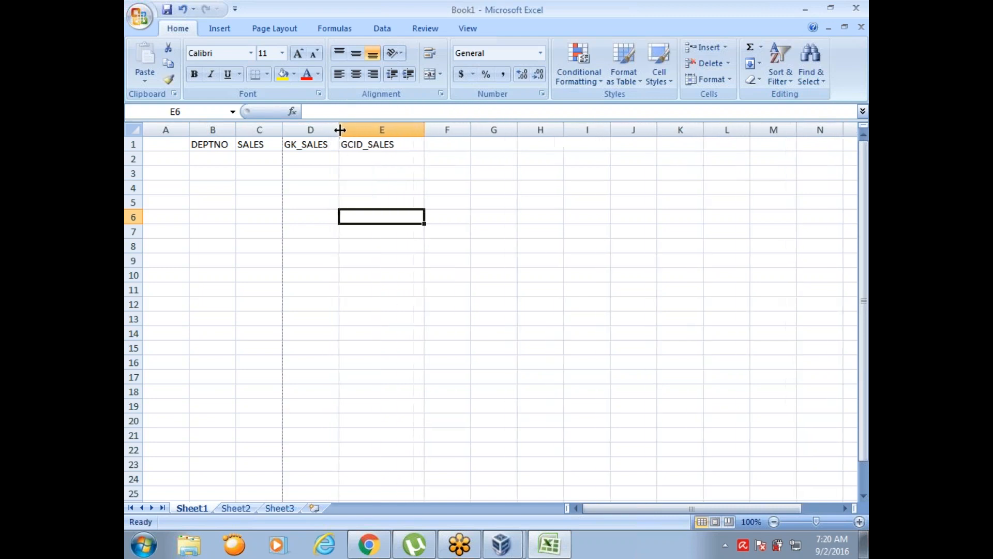
- Fill the DEPTNO column with the value 1 in every cell from B2 to B13
left_click(203, 162)
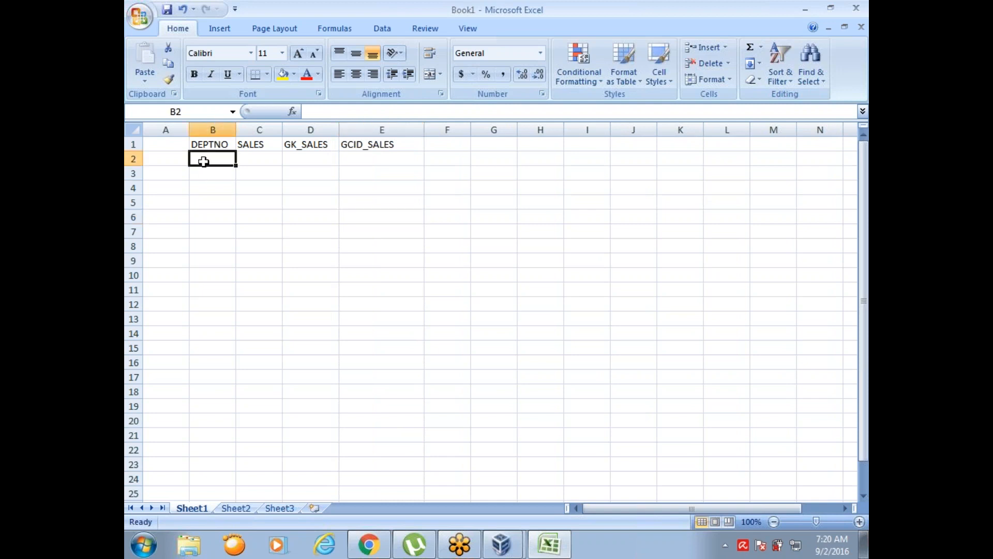
type("1")
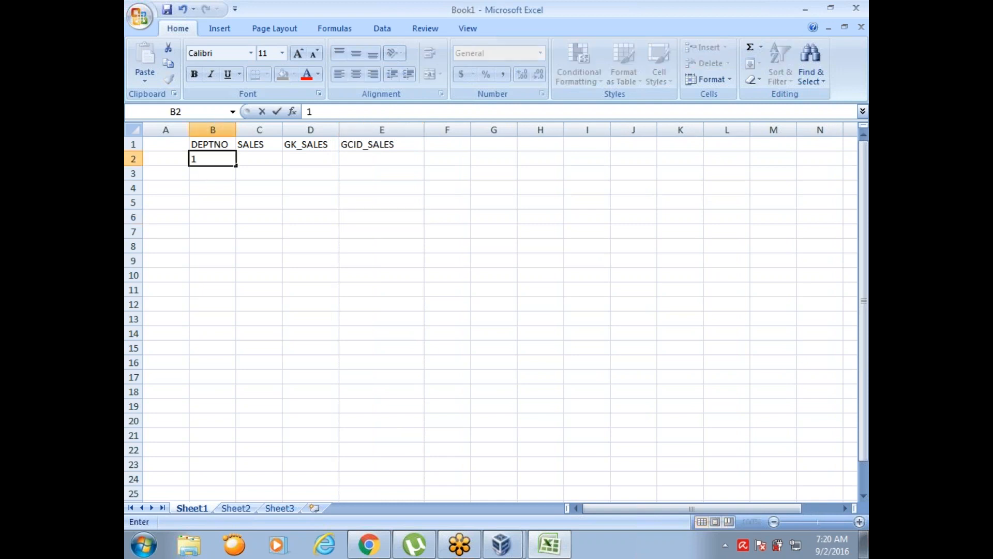
key("Return")
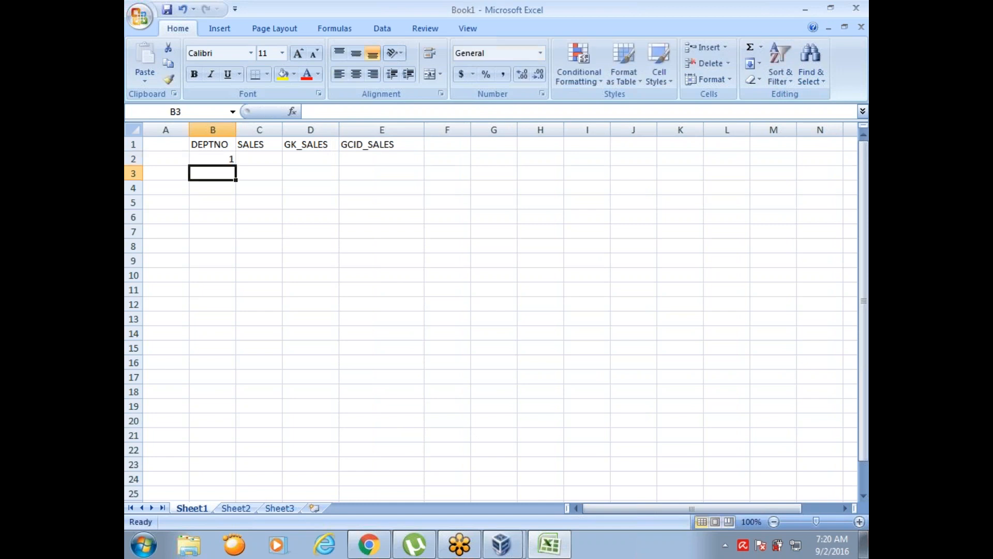
type("1")
key("Return")
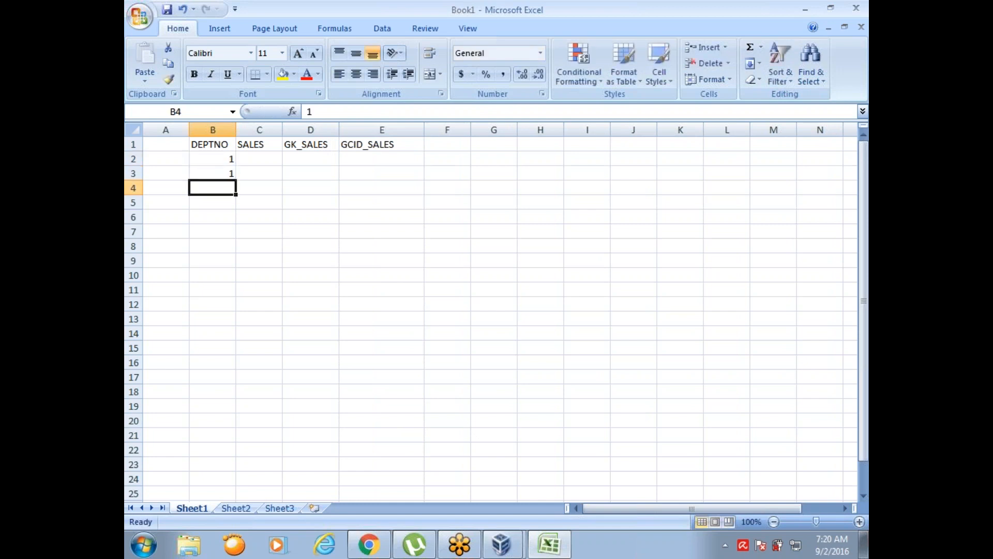
type("1")
key("Return")
type("1")
key("Return")
type("1")
key("Return")
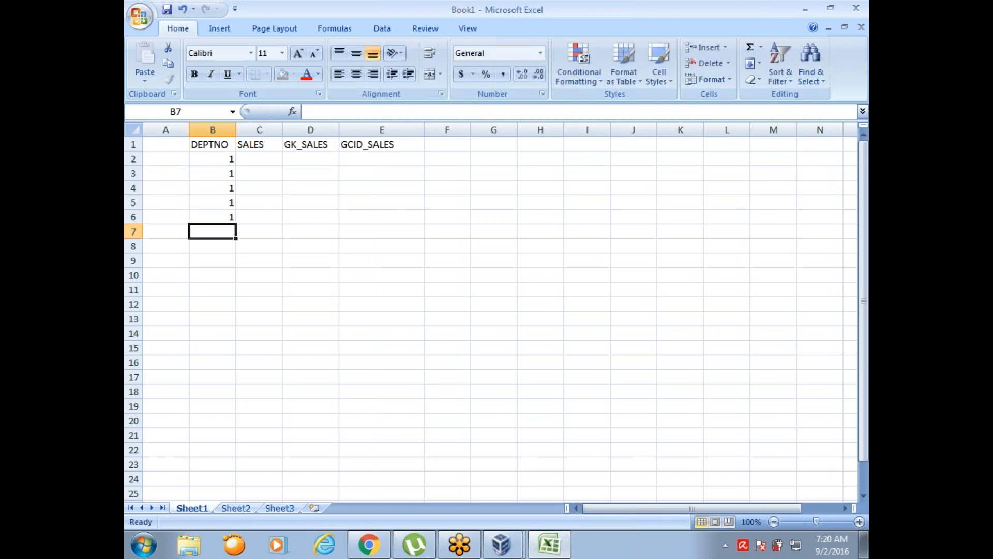
type("1")
key("Return")
type("1")
key("Return")
type("1")
key("Return")
type("1")
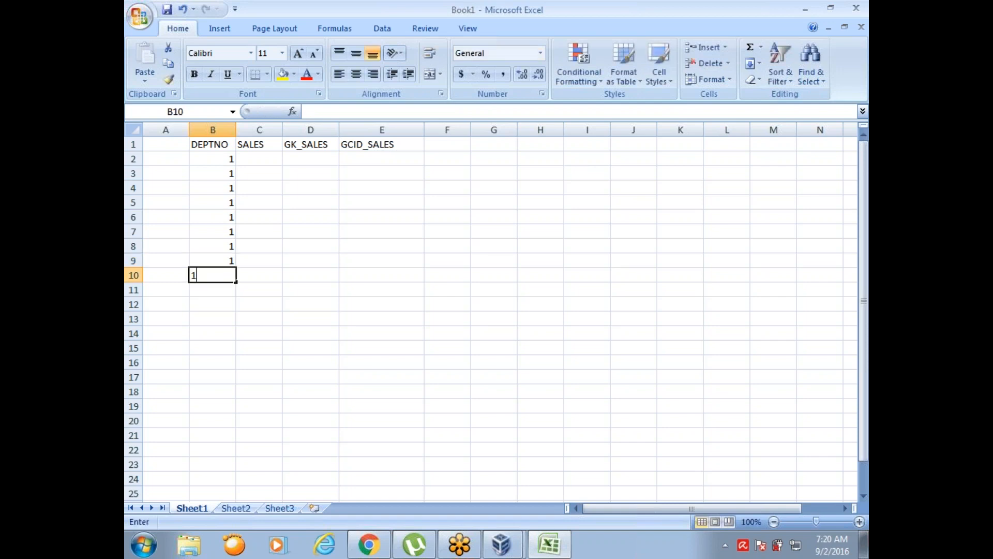
key("Return")
type("1")
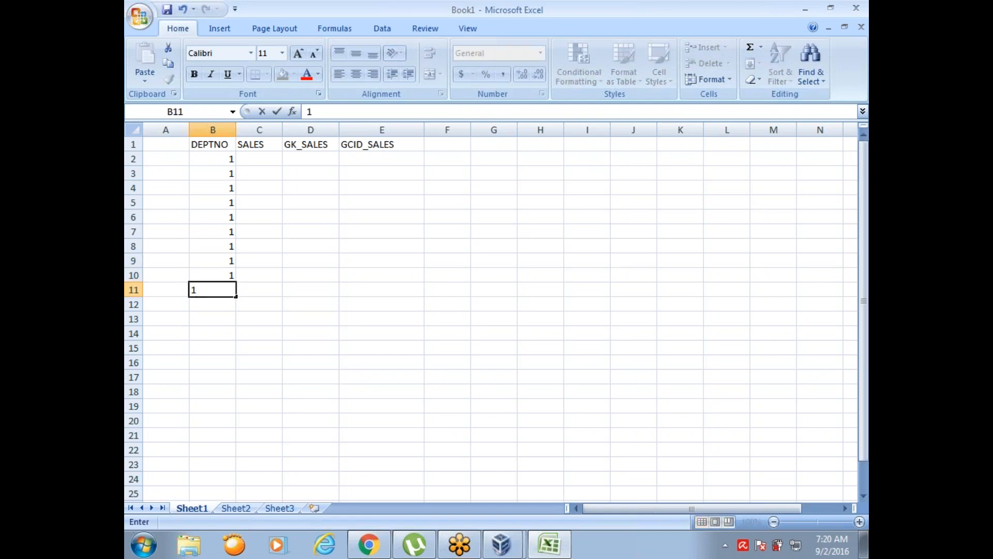
key("Return")
type("1")
key("Return")
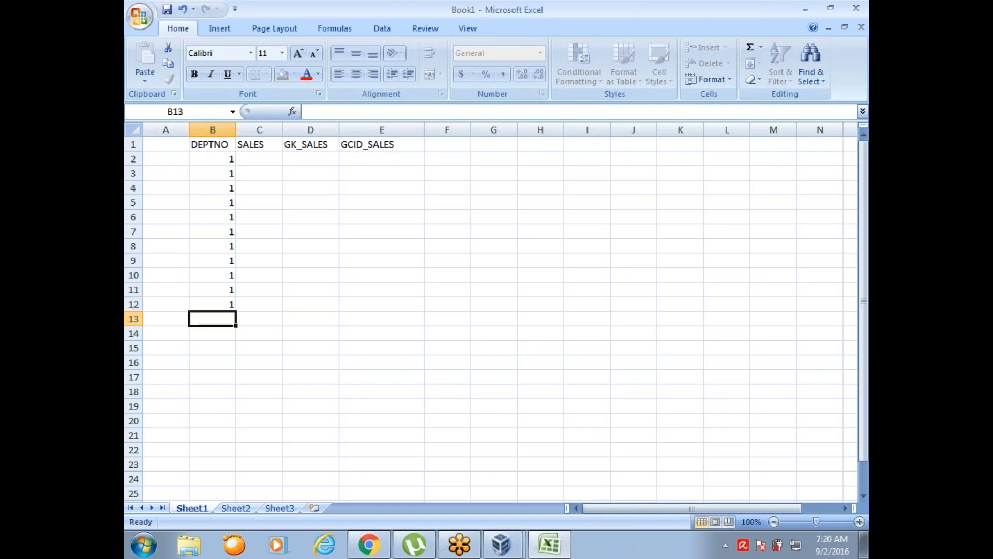
type("1")
key("Return")
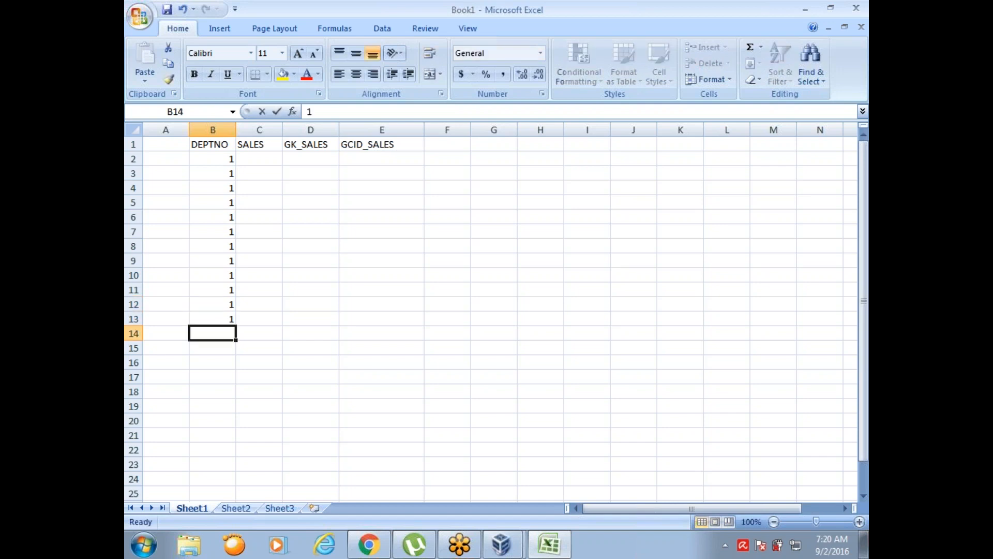
- Fill the DEPTNO column with the value 2 in every cell from B14 to B24
type("2")
key("Return")
type("2")
key("Return")
type("2")
key("Return")
type("2")
key("Return")
type("2")
key("Return")
key("Return")
key("Up")
type("2")
key("Return")
type("2")
key("Return")
type("2")
key("Return")
type("2")
key("Return")
type("2")
key("Return")
type("2")
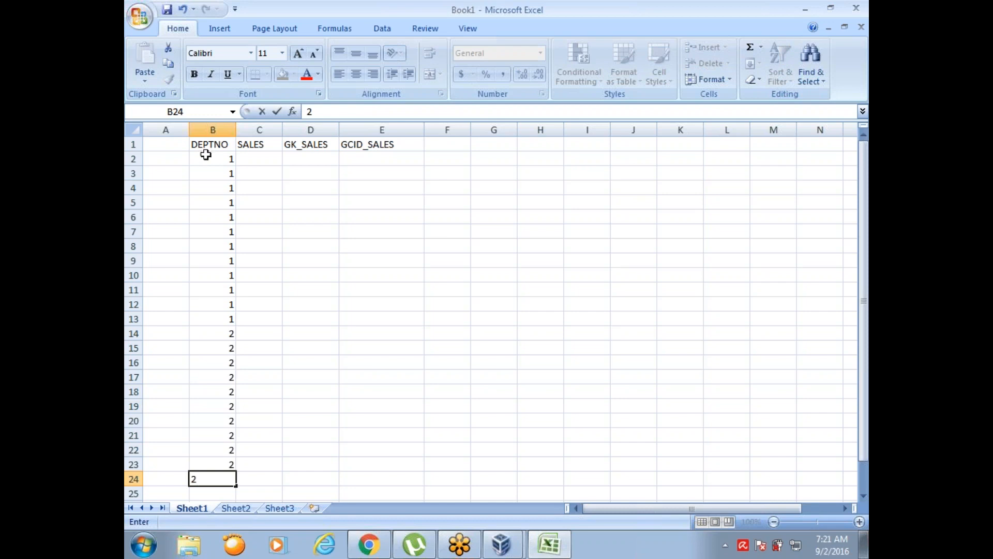
- Enter the department 1 SALES values 10 in C2, 20 in C3 and 33 in C13
left_click(259, 157)
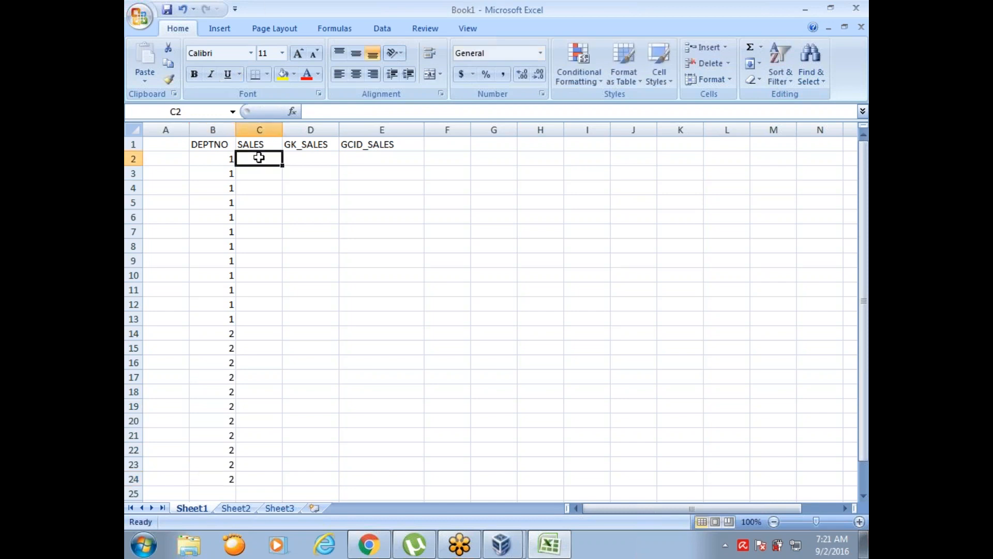
type("10")
key("Return")
type("20")
key("Return")
key("Down")
key("Down")
key("Down")
key("Down")
key("Down")
key("Down")
key("Down")
key("Down")
key("Down")
key("Down")
key("Down")
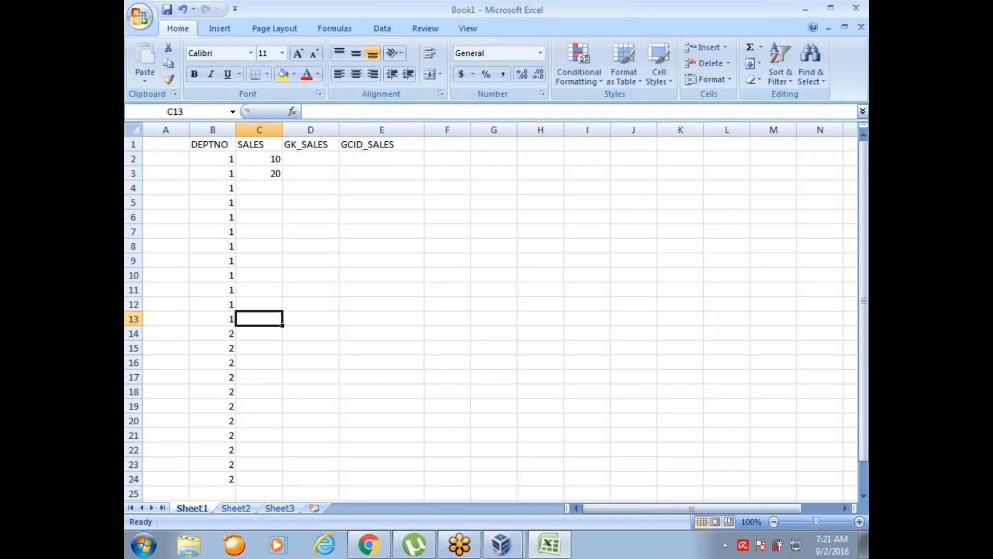
type("33")
key("Return")
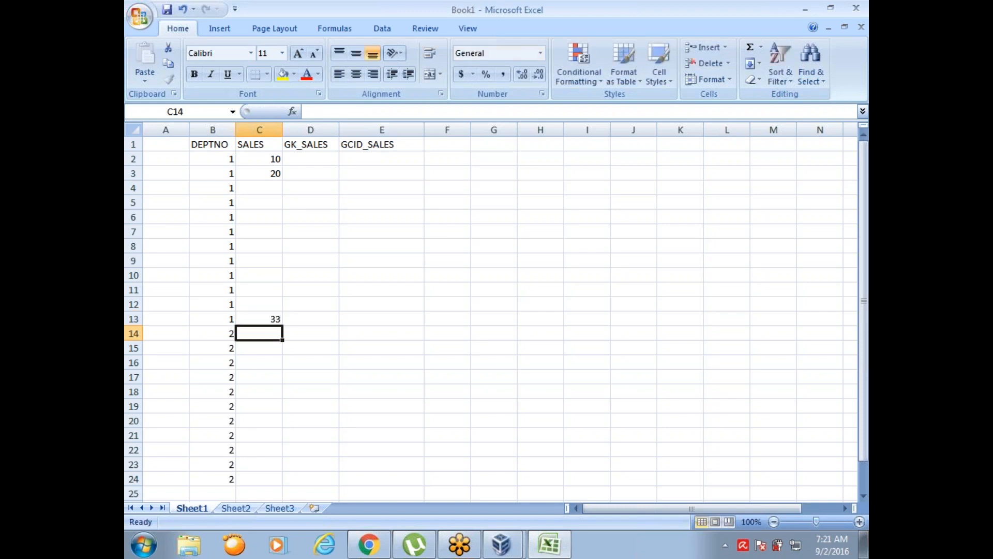
- Enter the department 2 SALES values 40 in C14, 50 in C15 and 99 in C24
type("40")
key("Return")
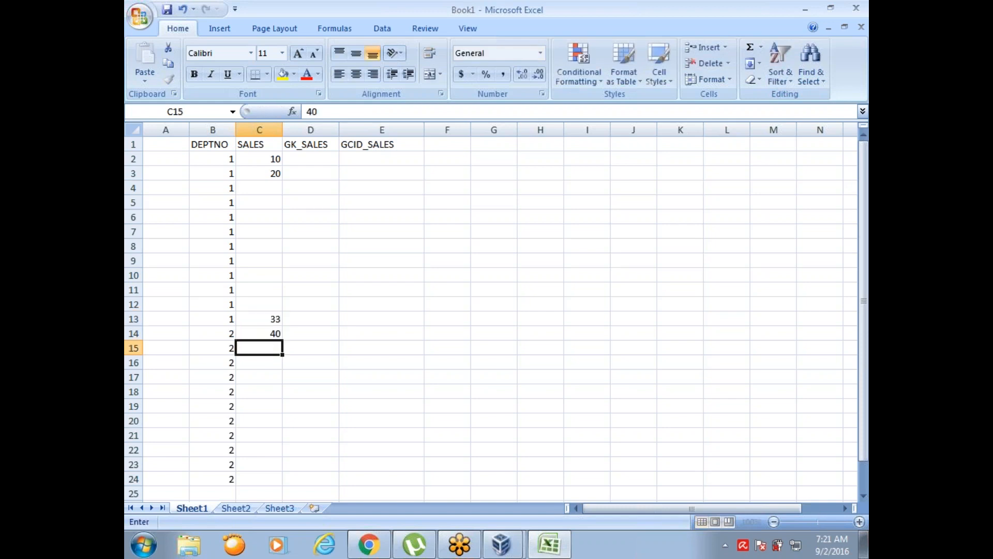
type("50")
key("Return")
key("Down")
key("Down")
key("Down")
key("Down")
key("Down")
key("Down")
key("Down")
key("Down")
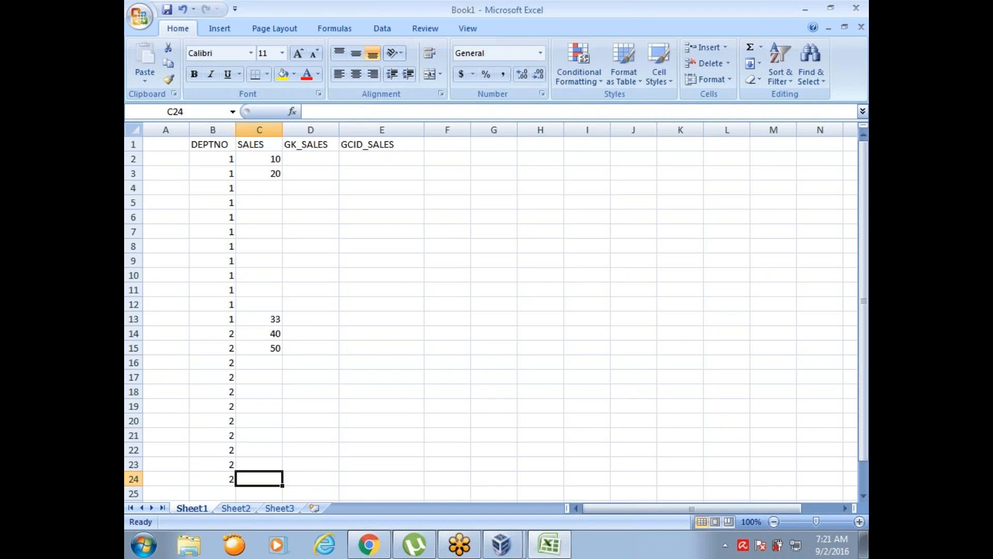
type("99")
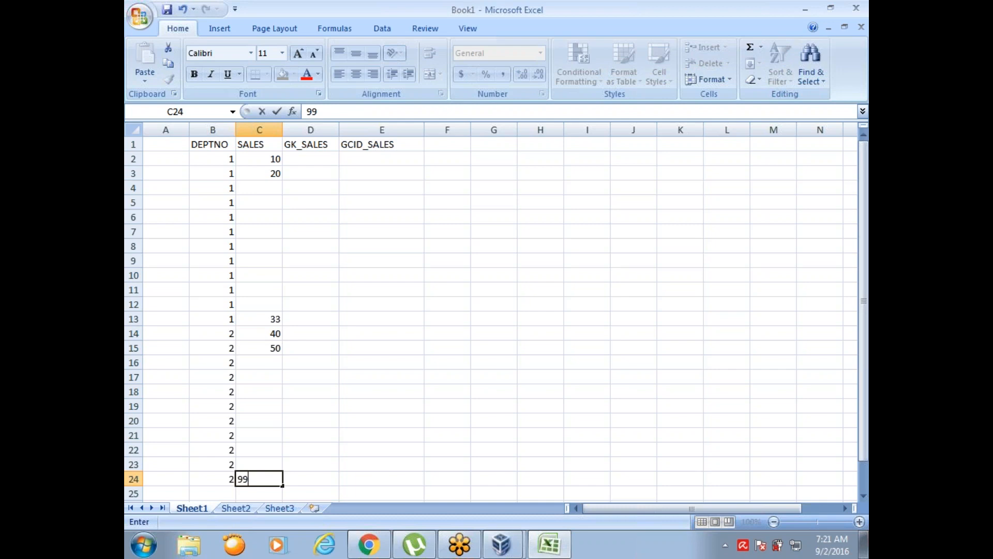
- Enter the GK_SALES values 1, 2 and 3 in D2 to D4 and 12 in D13 for department 1
left_click(317, 157)
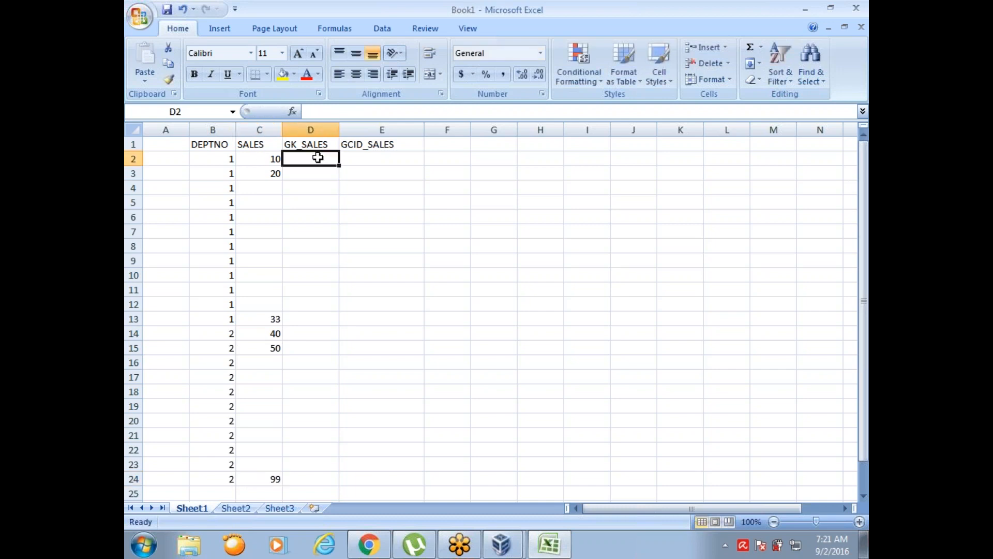
type("1")
key("Return")
type("2")
key("Return")
type("3")
key("Return")
key("Down")
key("Down")
key("Down")
key("Down")
key("Down")
key("Down")
key("Down")
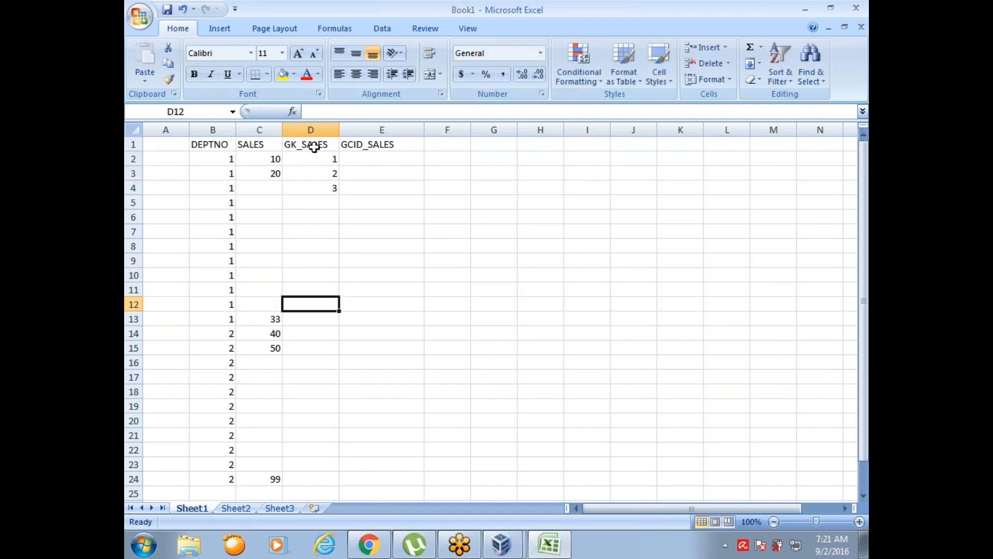
key("Down")
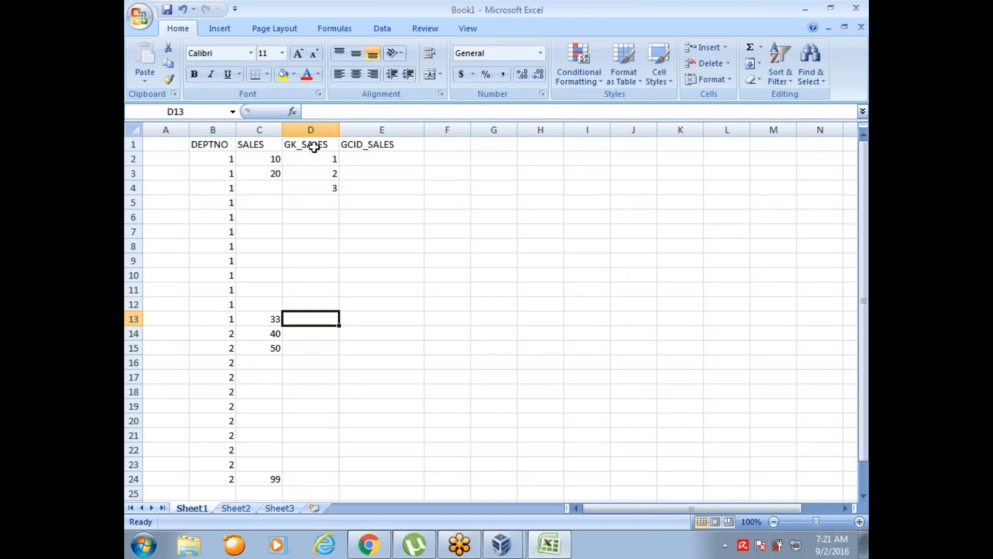
type("132")
key("BackSpace")
key("BackSpace")
type("2")
key("Return")
- Enter the department 2 GK_SALES values 13 in D14, 14 in D15 and 24 in D24
type("13")
key("Return")
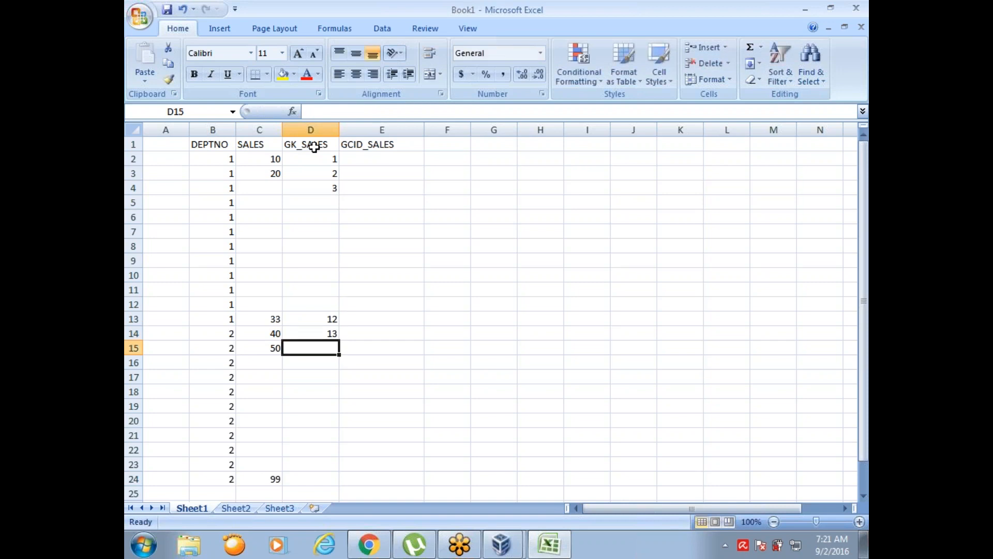
type("14")
key("Return")
key("Down")
key("Down")
key("Down")
key("Down")
key("Down")
key("Down")
key("Down")
key("Down")
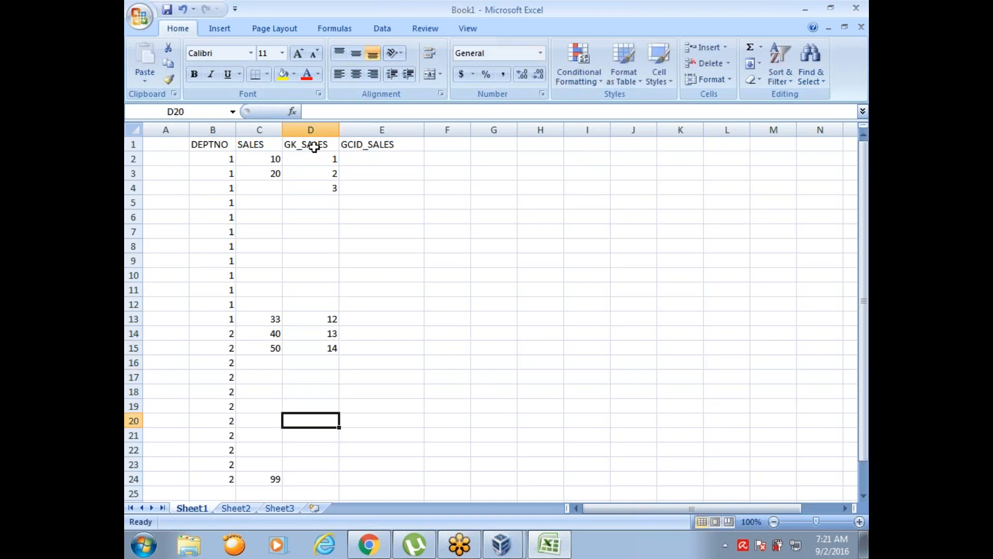
type("24")
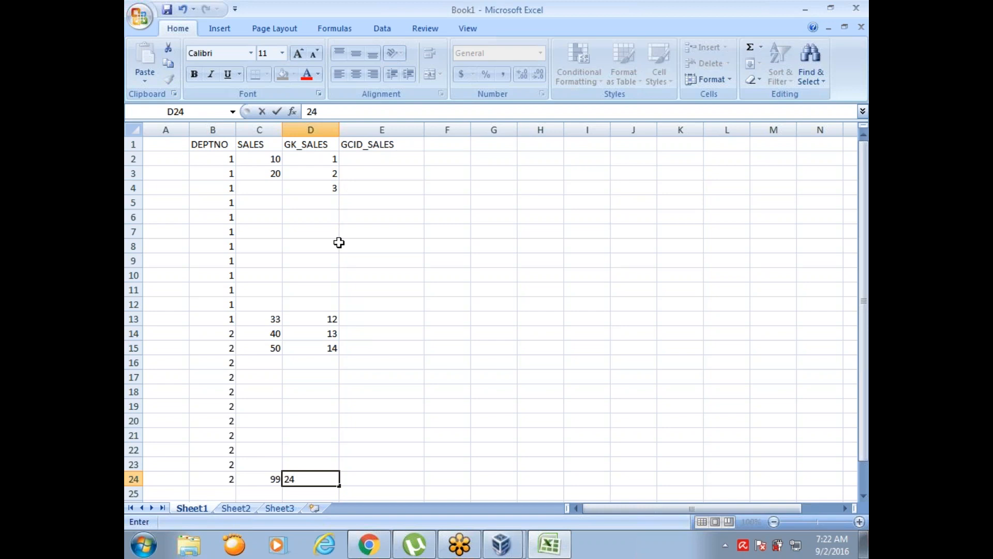
- Enter the department 1 GCID_SALES values 1 in E2 and 12 in E13
left_click(399, 157)
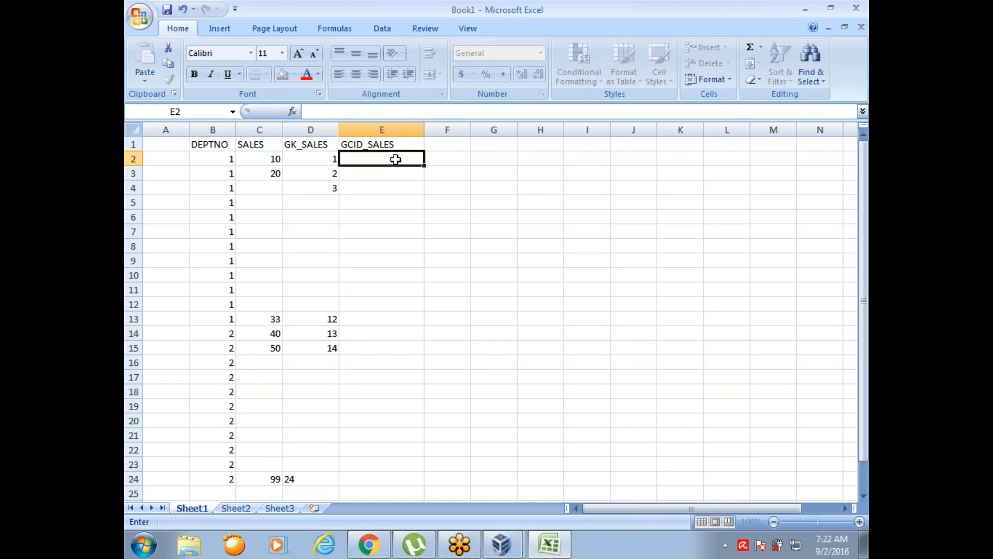
type("1")
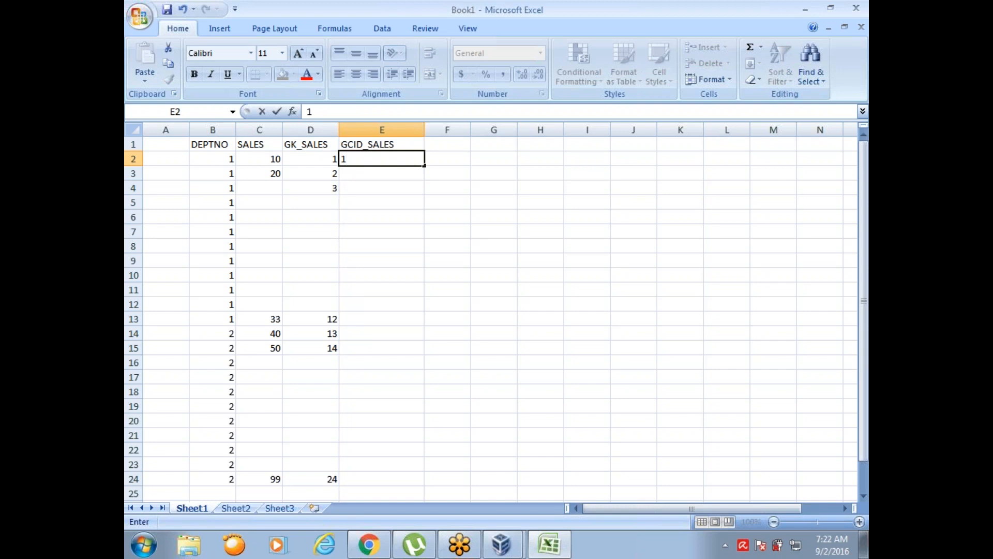
key("Return")
key("Down")
key("Down")
key("Down")
key("Down")
key("Down")
key("Down")
key("Down")
key("Down")
key("Down")
- Enter the department 2 GCID_SALES values 1 in E14, 2 in E15 and 12 in E24
key("Down")
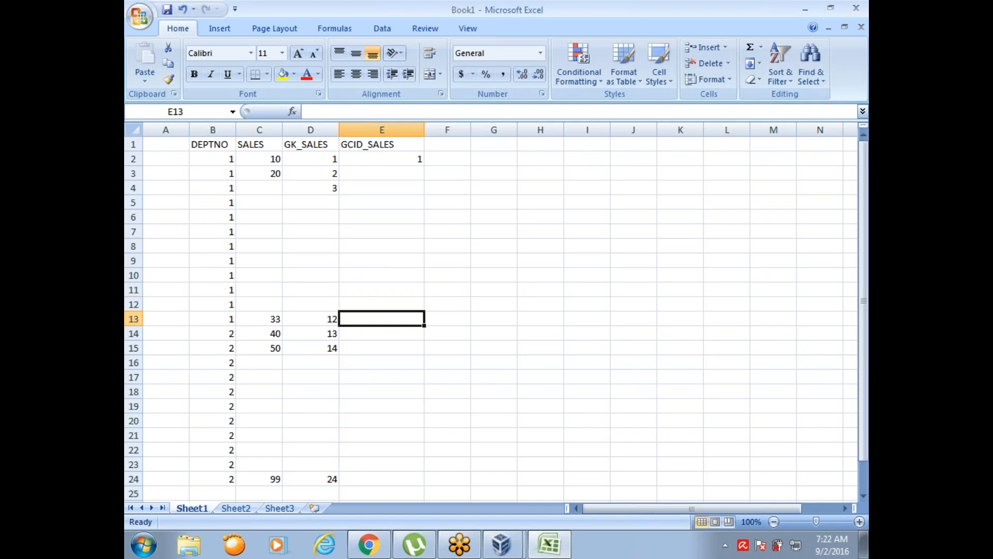
type("12")
key("Return")
type("1")
key("Return")
type("2")
key("Return")
key("Down")
key("Down")
key("Down")
key("Down")
key("Down")
key("Down")
key("Down")
key("Right")
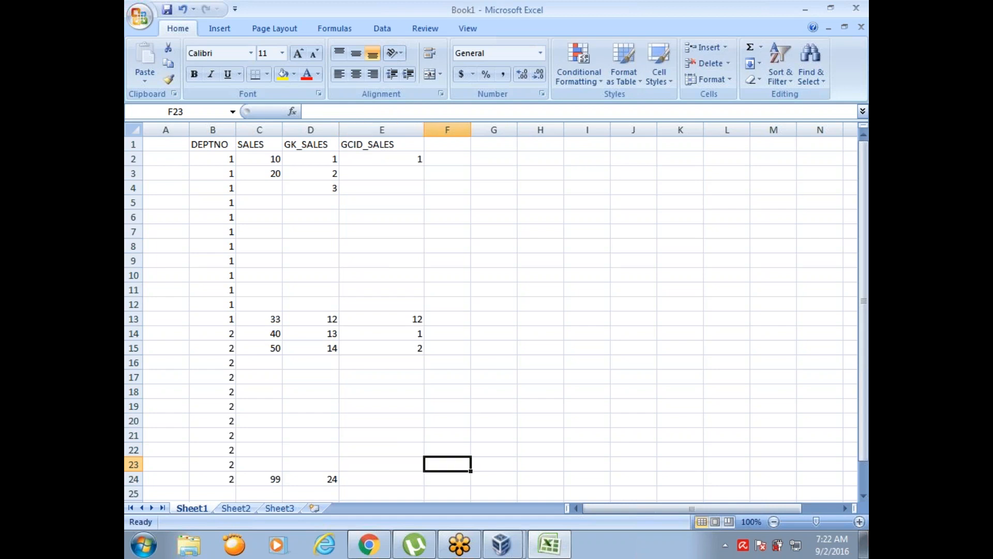
key("Left")
key("Down")
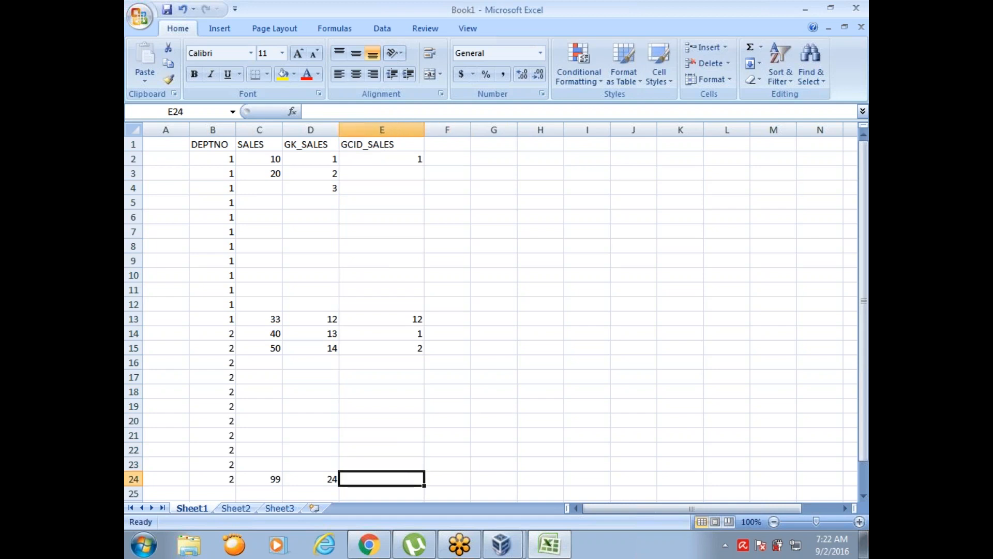
type("12")
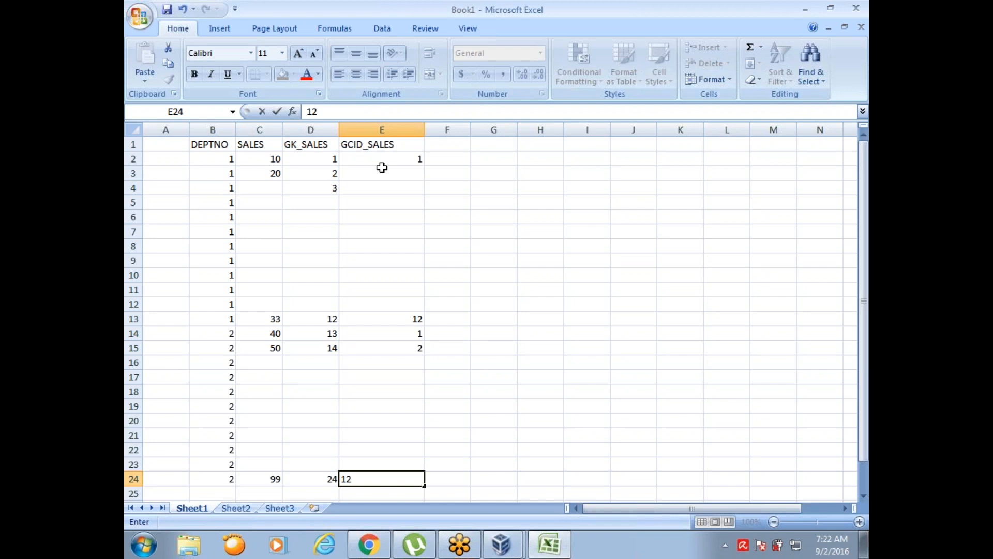
left_click(477, 290)
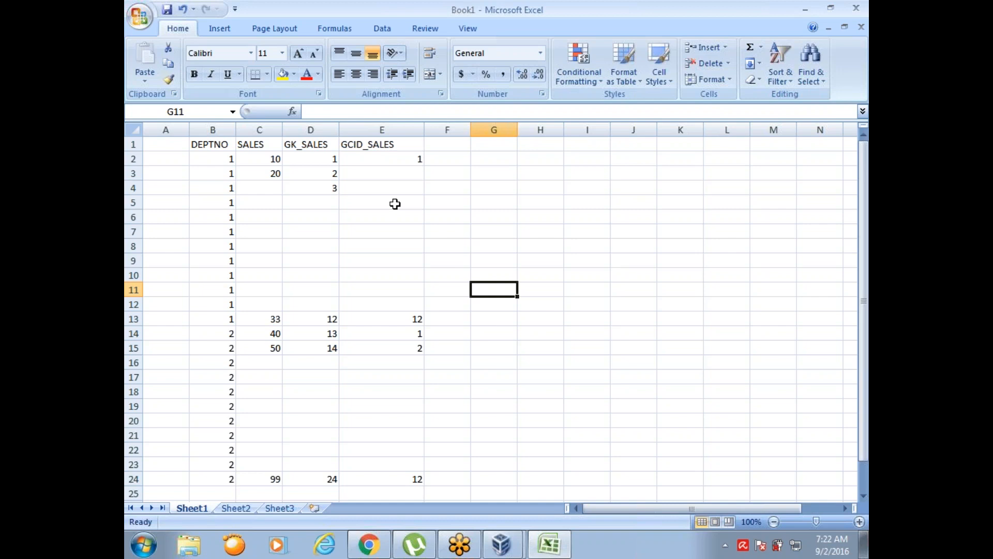
- Fill the empty department 1 GCID_SALES cells E3 to E12 with the sequence 2 to 11
left_click(412, 173)
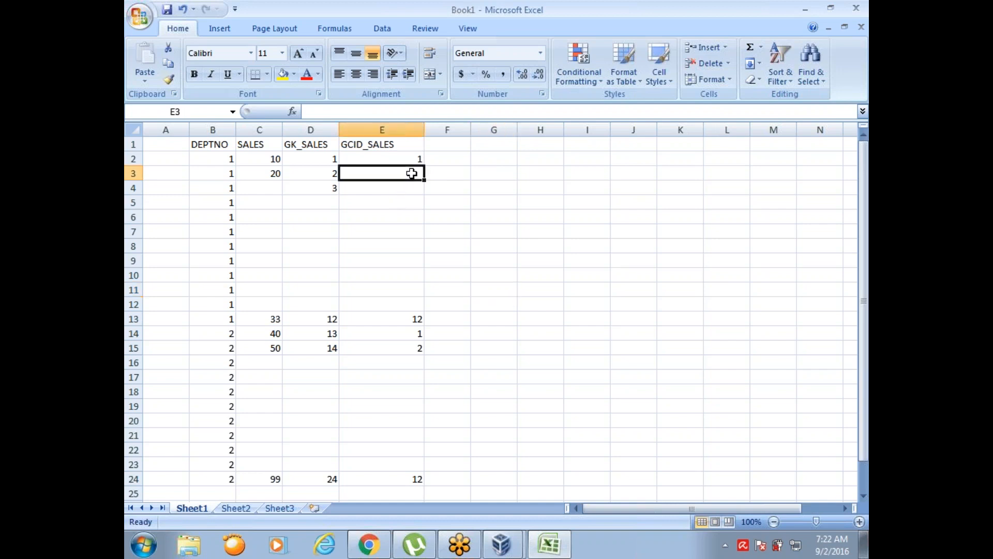
type("2")
key("Return")
type("3")
key("Return")
type("4")
key("Return")
type("5")
key("Return")
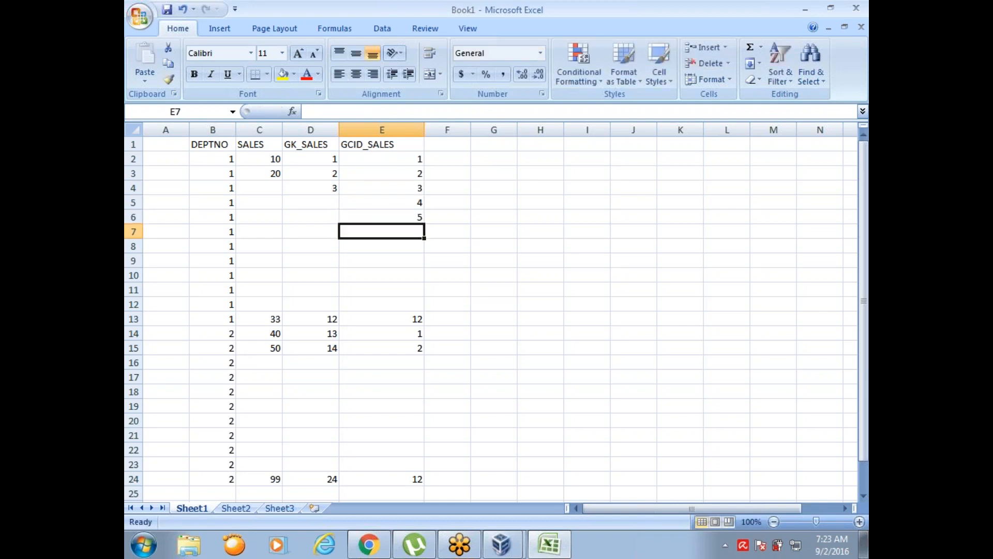
type("6")
key("Return")
type("7")
key("Return")
type("8")
key("Return")
type("9")
key("Return")
type("10")
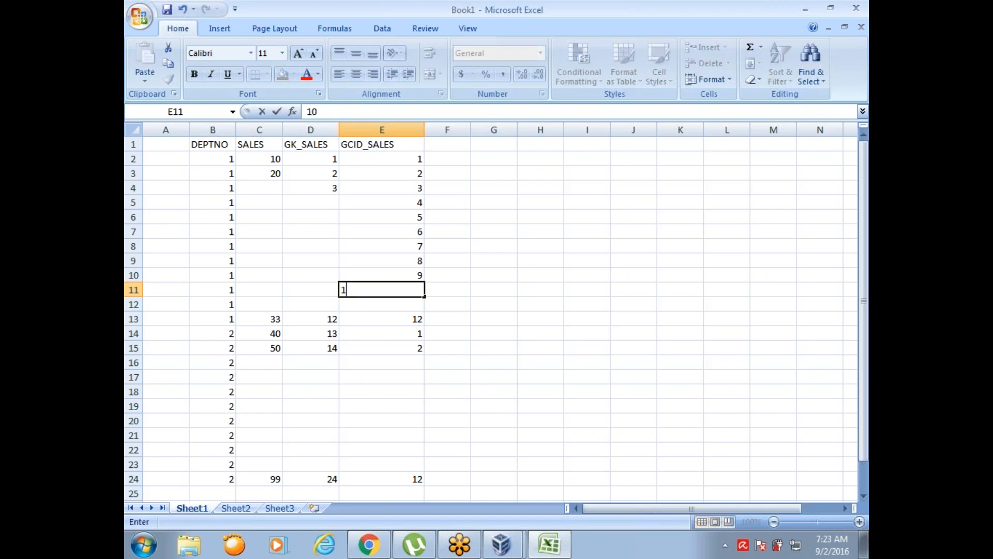
key("Return")
type("11")
key("Return")
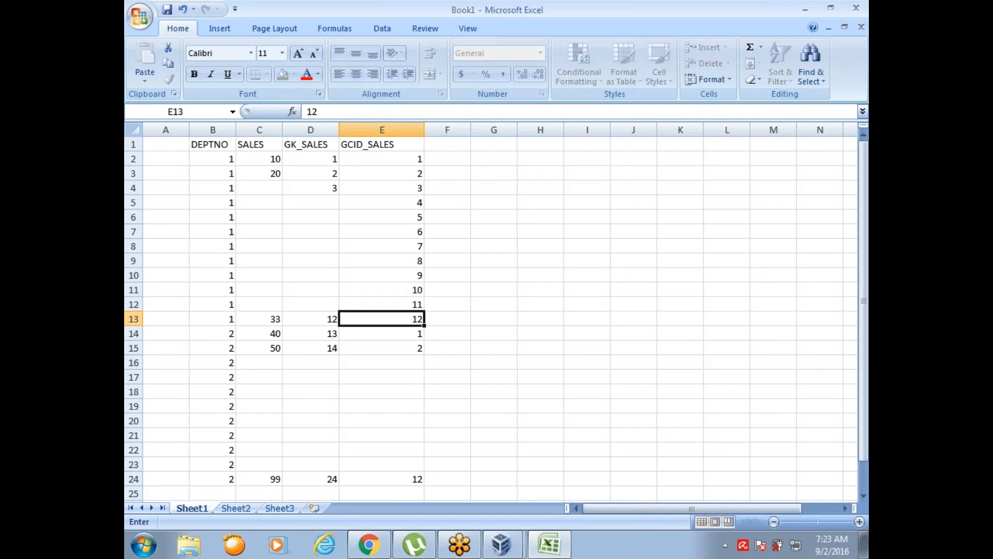
- Continue the department 2 GCID_SALES sequence from 3 in E16 to 12 in E25
key("Down")
key("Down")
key("Return")
type("3")
key("Return")
type("4")
key("Return")
type("5")
key("Return")
type("6")
key("Return")
type("7")
key("Return")
type("8")
key("Return")
type("9")
key("Return")
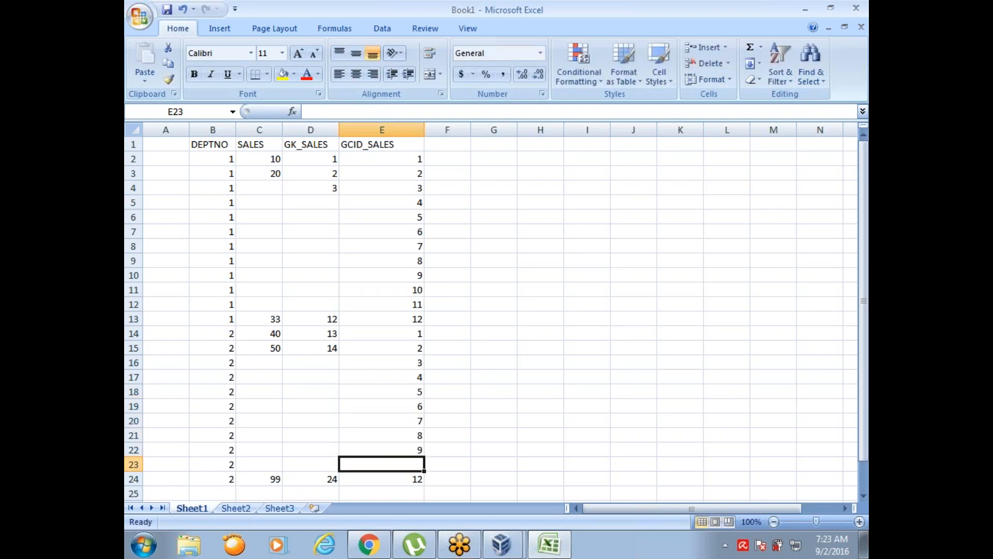
type("10")
key("Return")
type("11")
key("Return")
type("12")
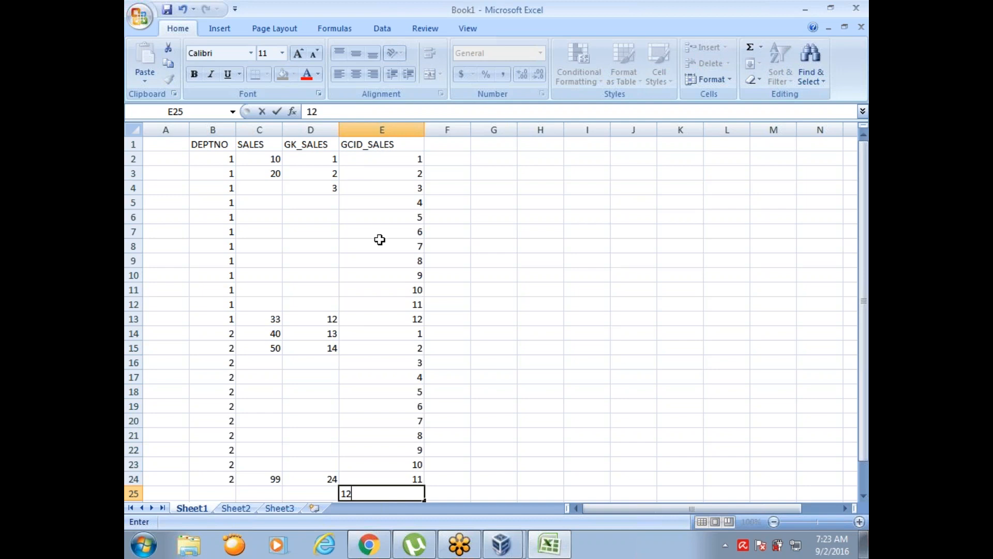
- Enter 24 in D25 and fill the empty GK_SALES cells D5 to D12 with the sequence 4 to 11
left_click(327, 492)
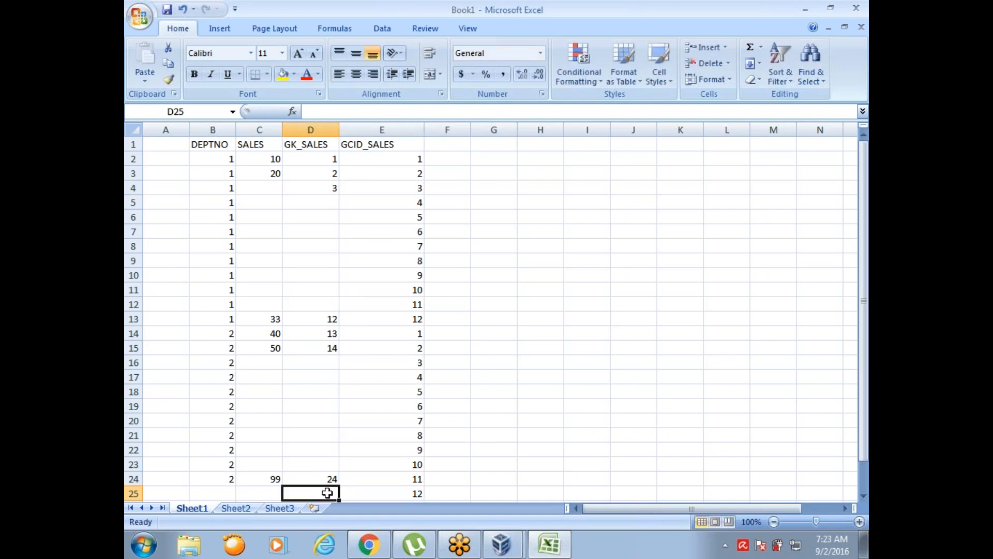
type("24")
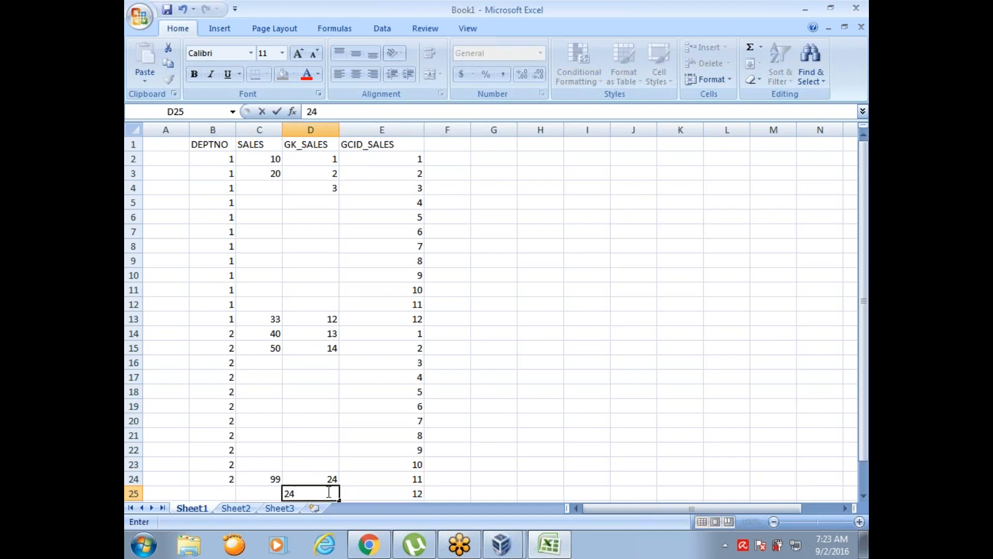
left_click(334, 202)
type("4")
key("Return")
type("5")
key("Return")
type("6")
key("Return")
type("7")
key("Return")
type("8")
key("Return")
type("9")
key("Return")
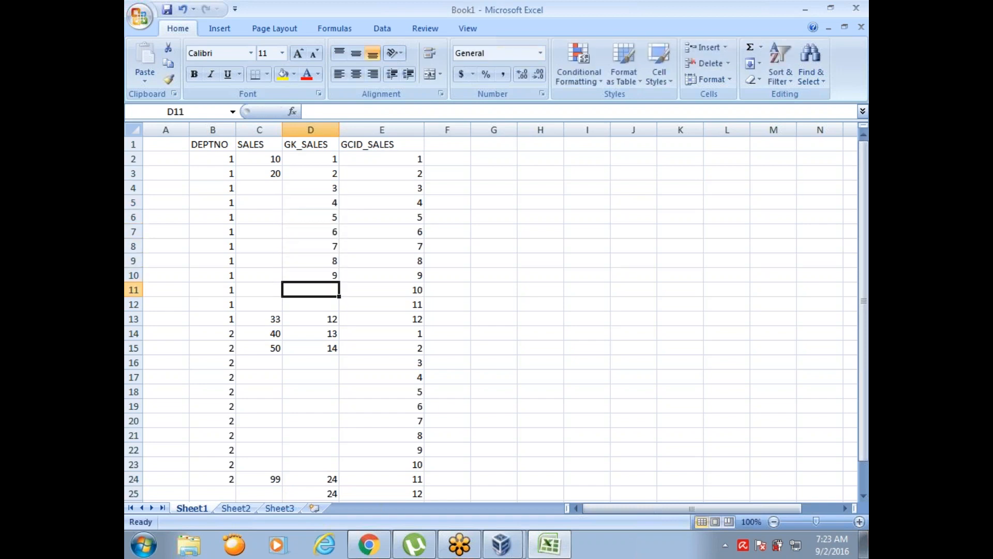
type("10")
key("Return")
type("11")
- Continue the GK_SALES sequence for department 2 from 15 in D16 to 23 in D24
key("Return")
key("Return")
key("Return")
key("Return")
type("15")
key("Return")
type("16")
key("Return")
type("17")
key("Return")
type("18")
key("Return")
type("19")
key("Return")
type("2")
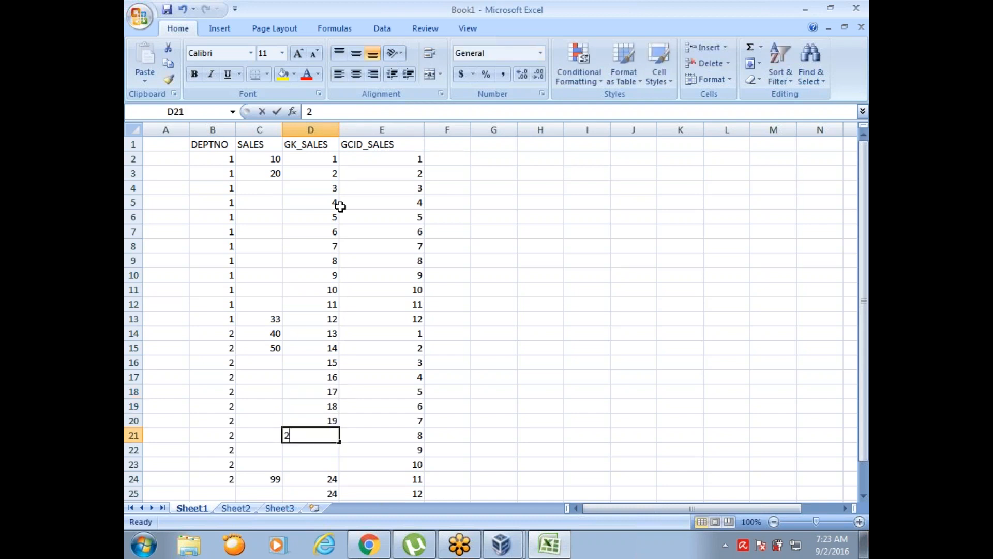
type("0")
key("Return")
type("21")
key("Return")
type("22")
key("Return")
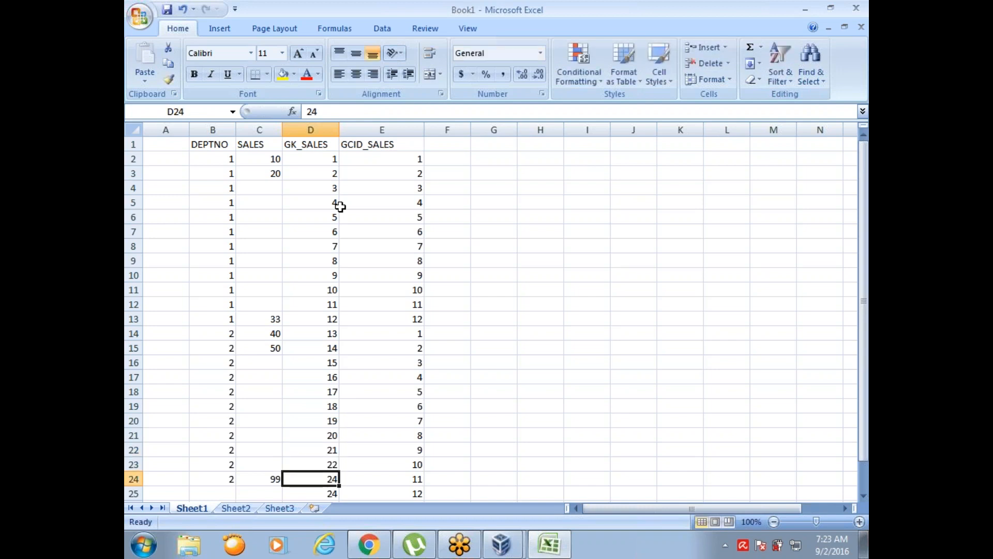
type("23")
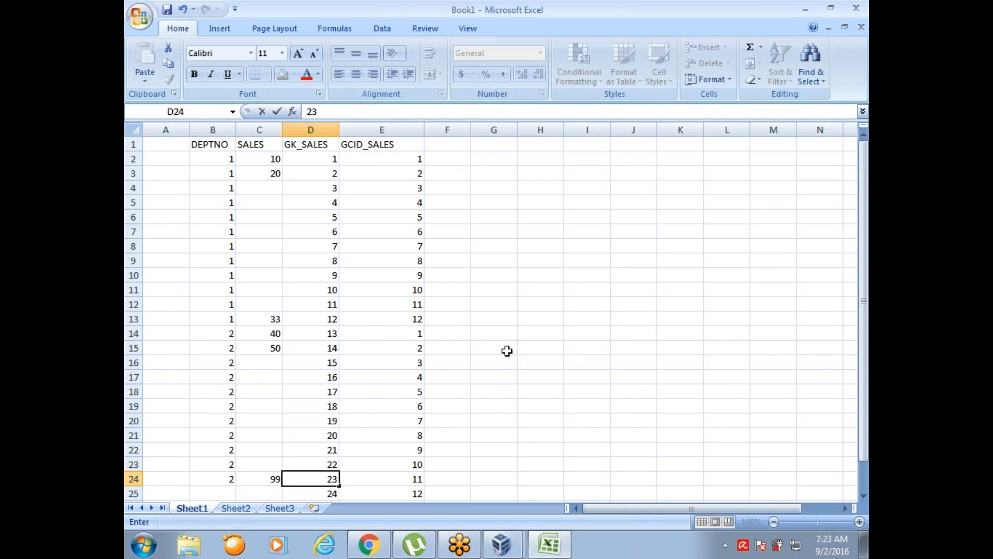
- Complete row 25 with DEPTNO 2 in B25 and SALES 100 in C25
left_click(228, 490)
type("2")
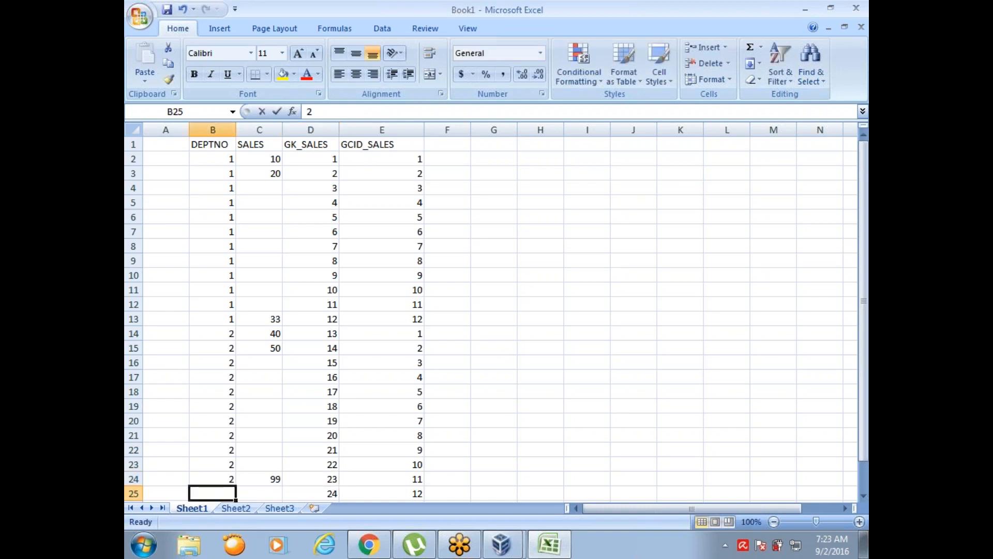
left_click(278, 492)
type("1000")
key("BackSpace")
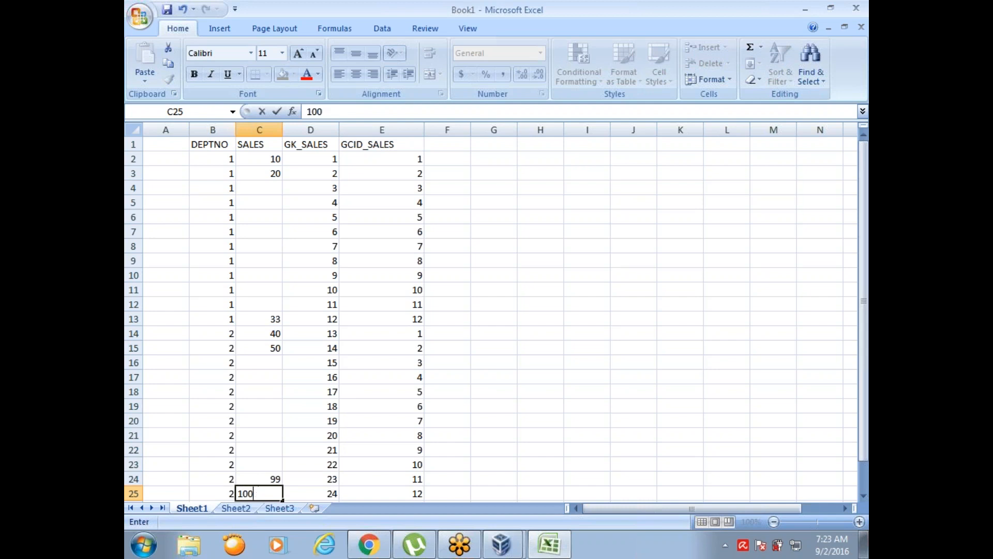
left_click(527, 447)
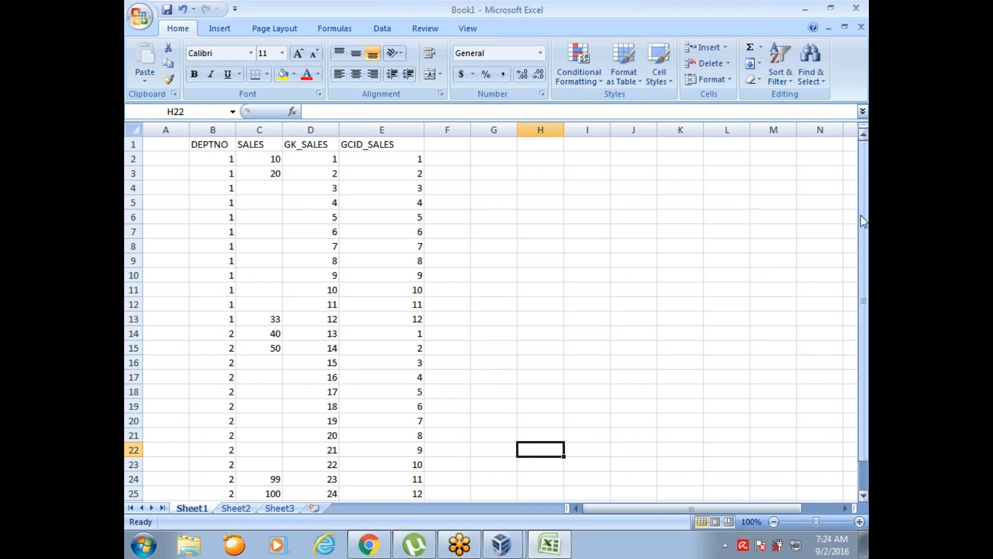
mouse_move(860, 213)
left_mouse_down()
mouse_move(863, 234)
mouse_move(863, 220)
left_mouse_up()
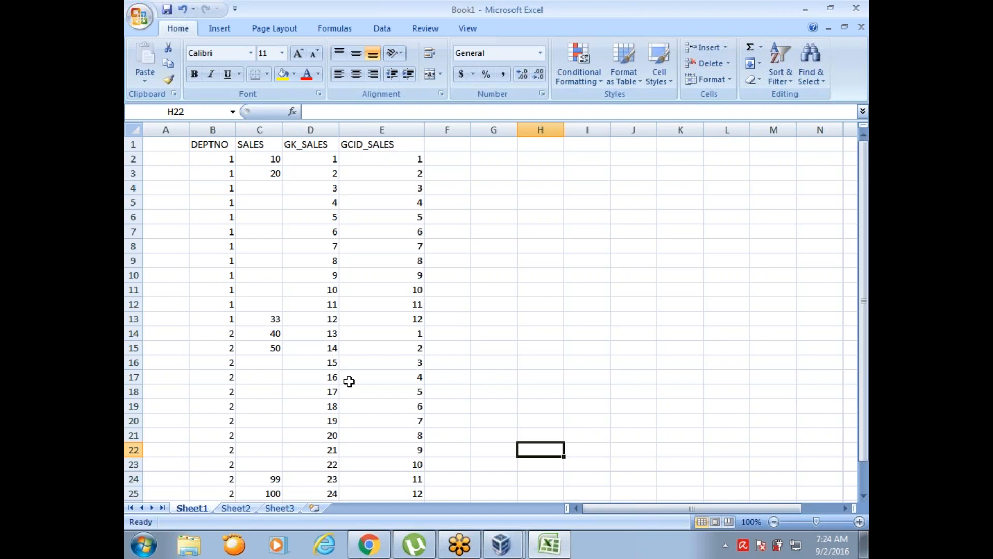
left_click(337, 245)
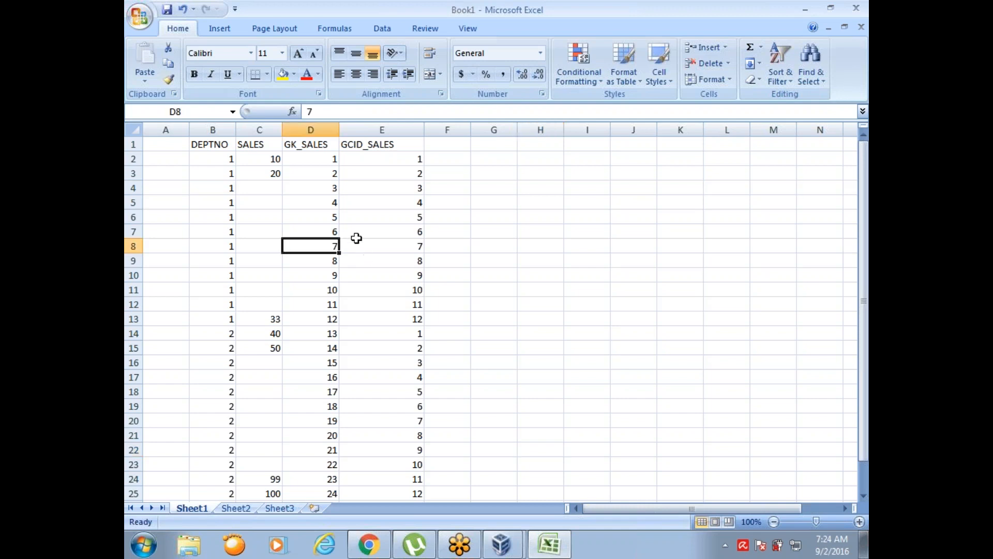
left_click(562, 17)
left_click(561, 17)
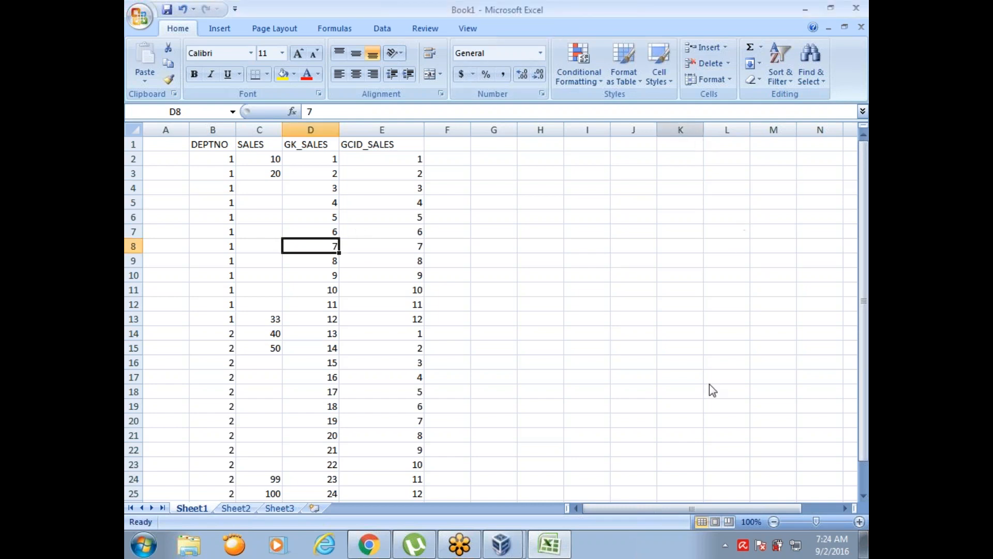
left_click(745, 405)
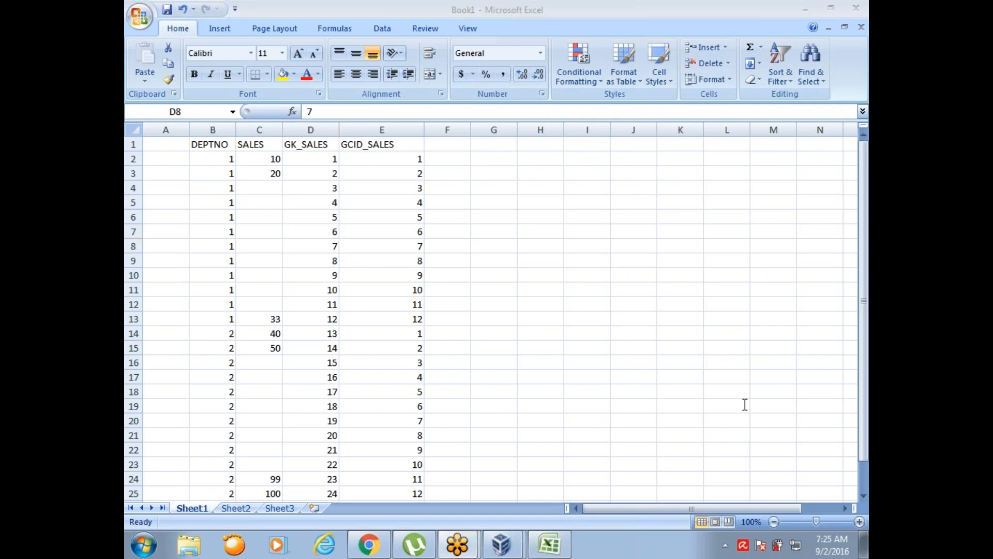
left_click(500, 348)
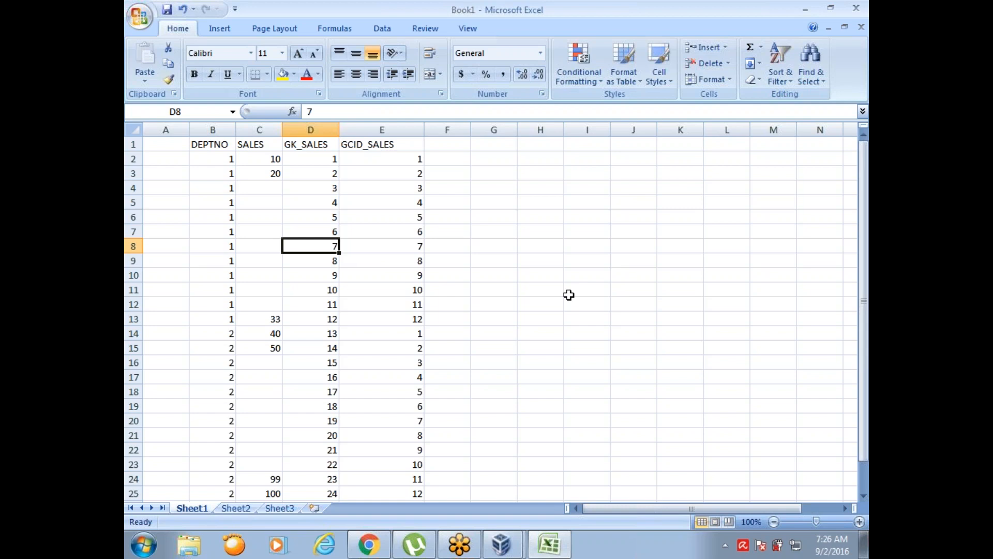
left_click(717, 402)
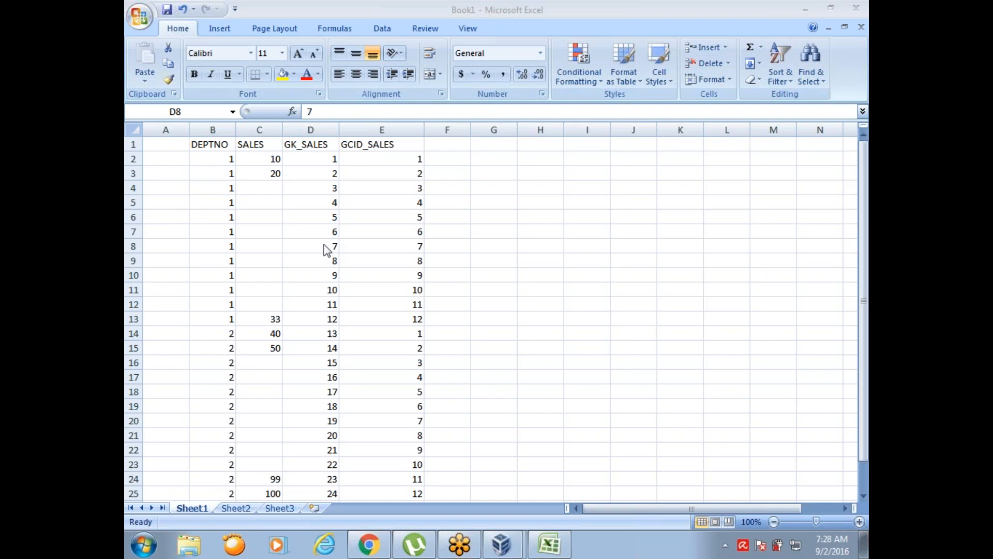
left_click(325, 220)
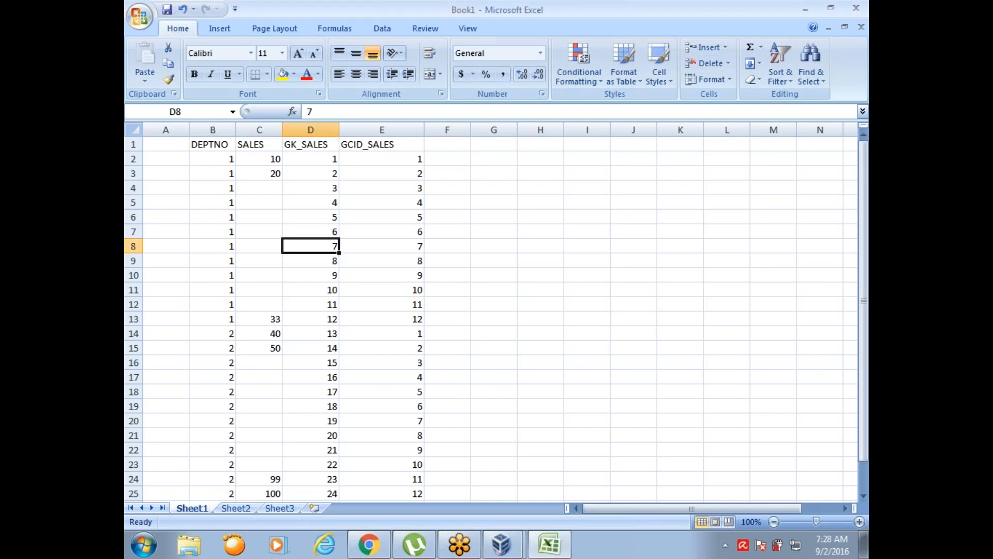
left_click(322, 218)
left_click(324, 232)
left_click(449, 247)
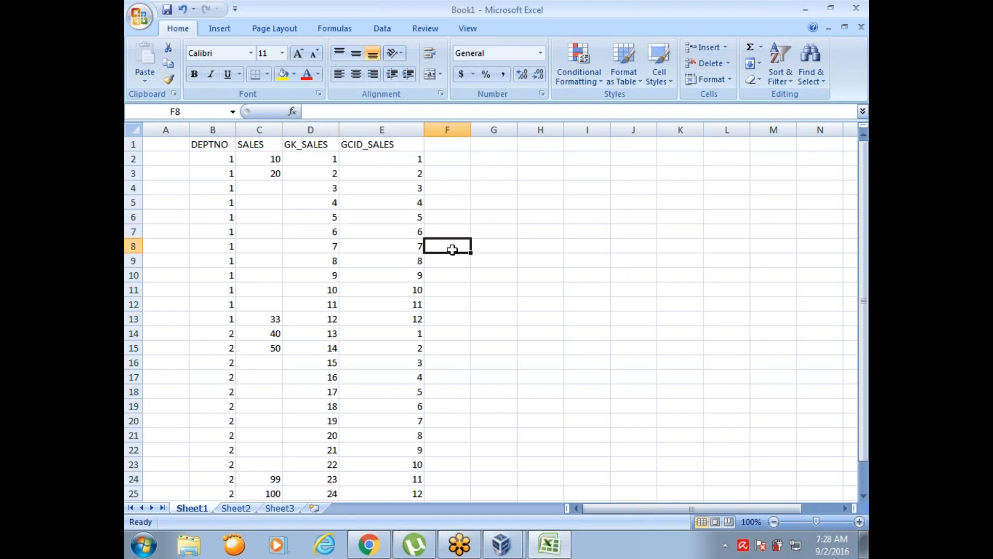
left_click(849, 39)
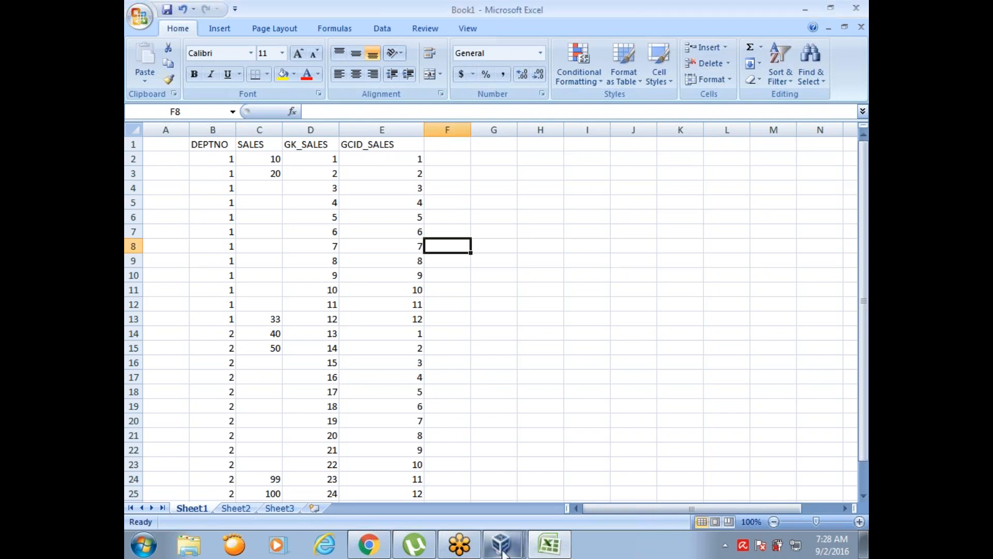
- Switch to Informatica PowerCenter Designer and add two new columns after SALES to the NORMALIZER target table in the Target Designer
mouse_move(501, 543)
left_click(496, 512)
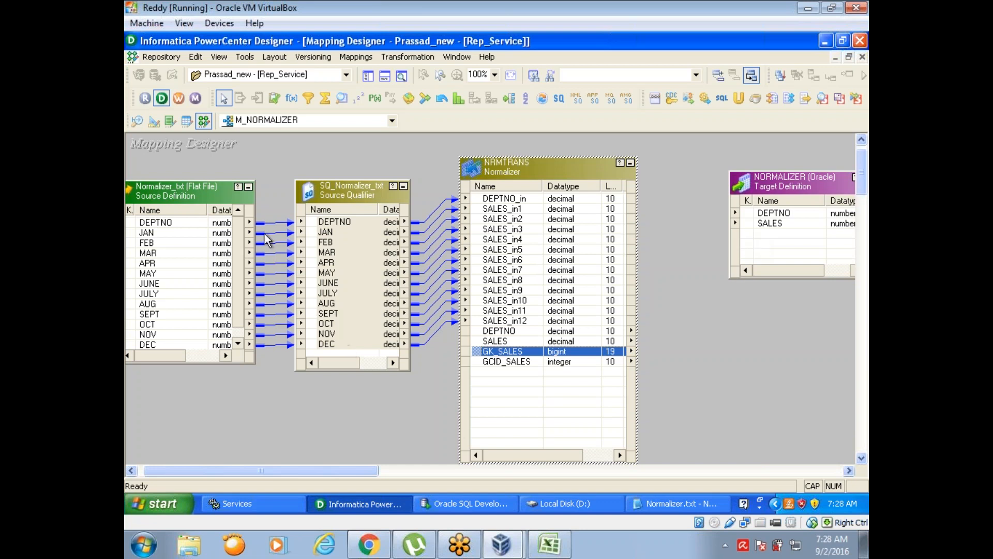
left_click(153, 122)
double_click(253, 163)
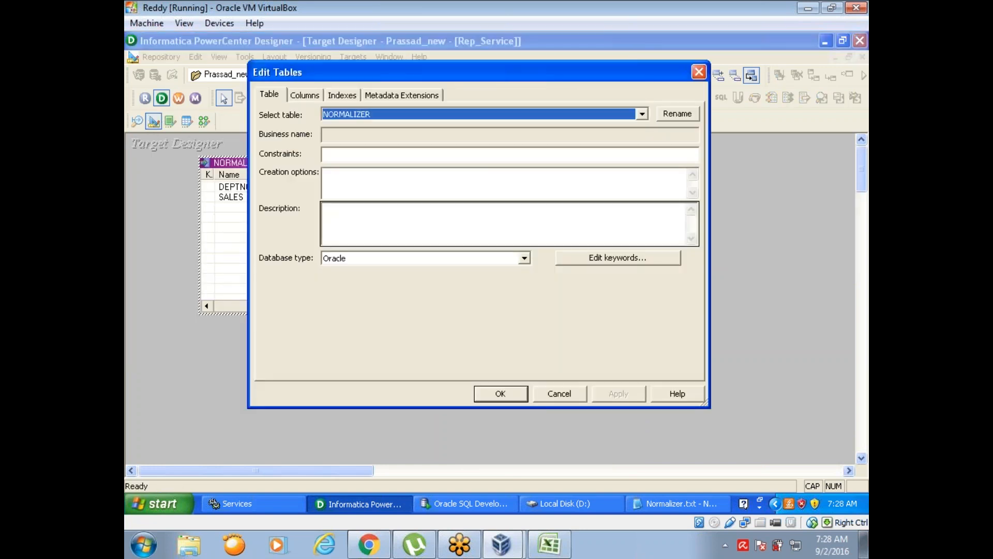
left_click(305, 96)
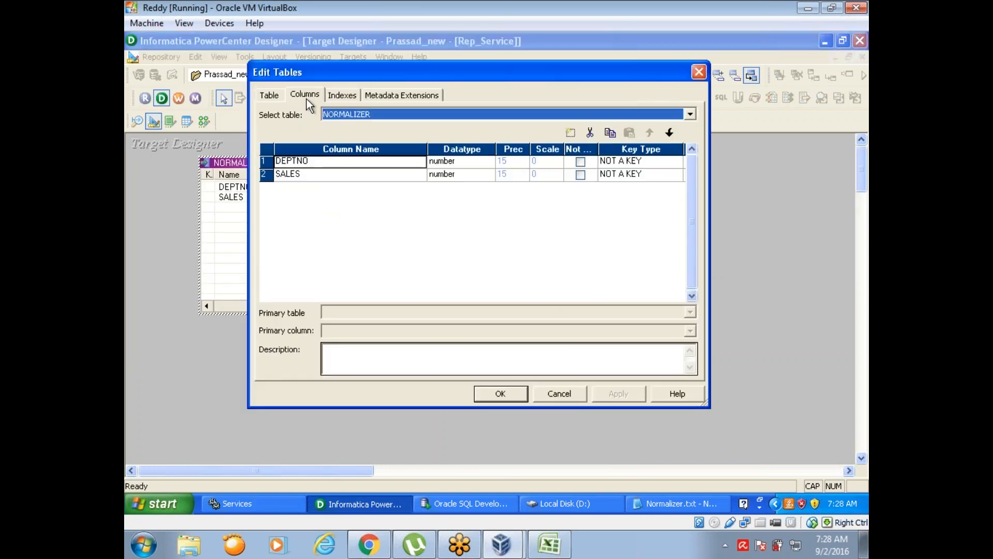
left_click(333, 175)
left_click(570, 133)
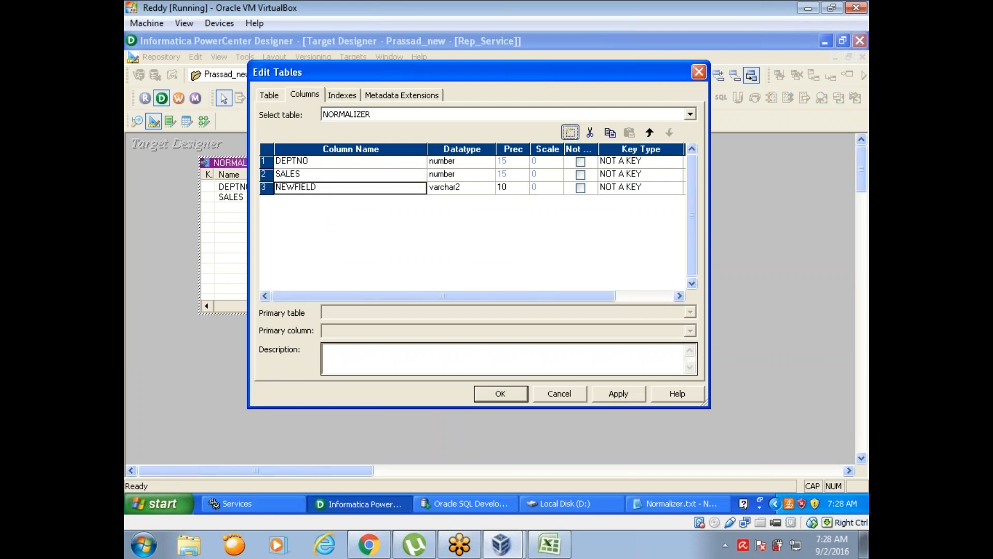
left_click(571, 133)
- Name the two new NORMALIZER target columns GK_SALES and GCID_SALES and apply the table changes
left_click(349, 191)
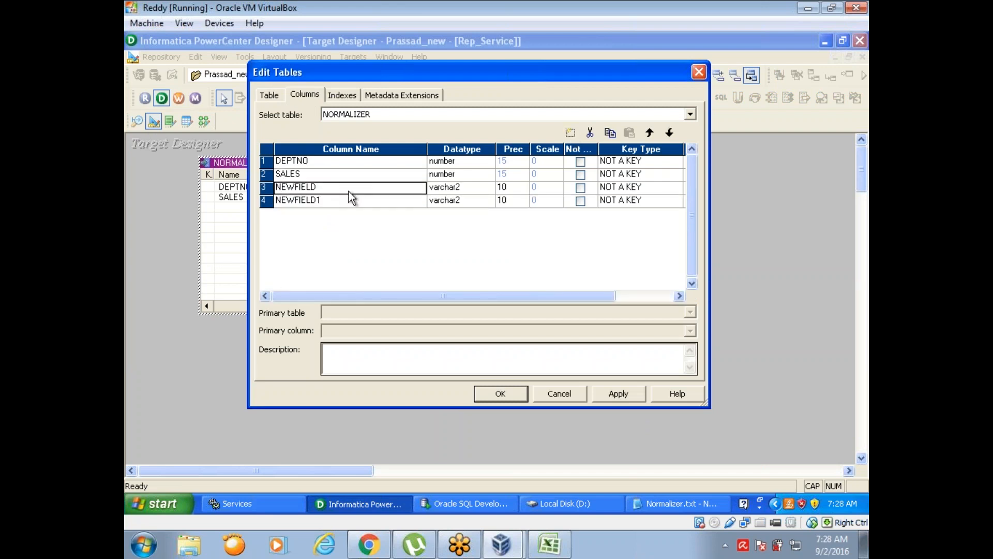
key("BackSpace")
type("GK_SALES")
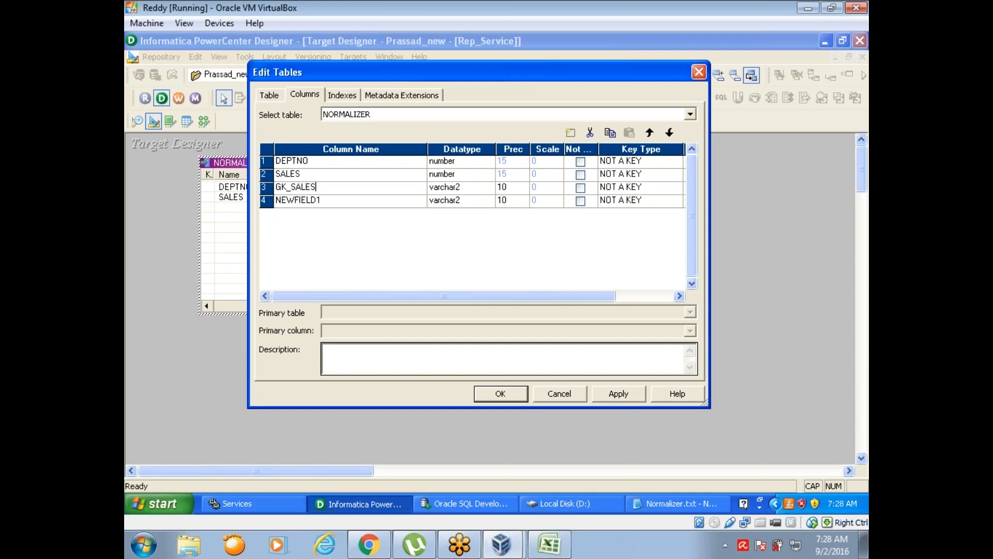
key("Down")
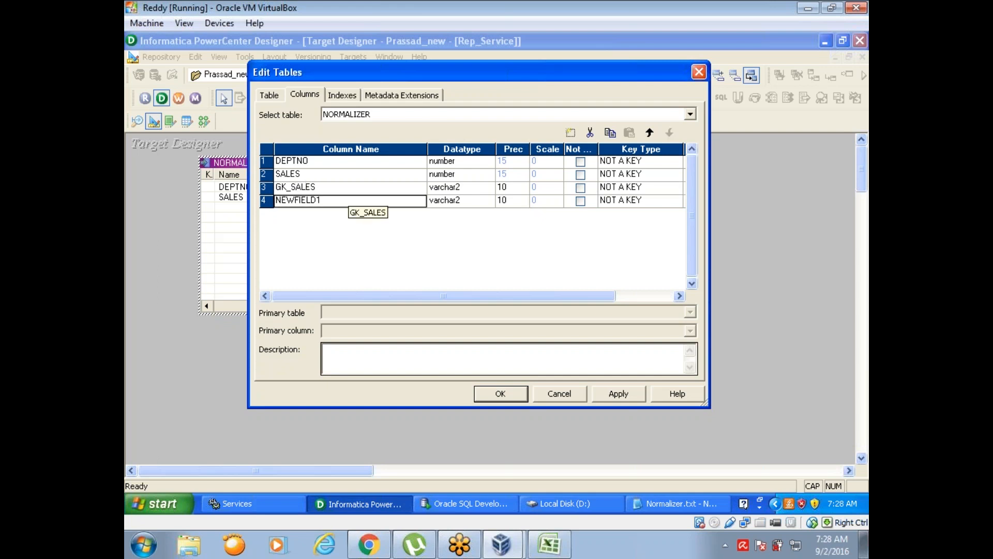
type("GCID")
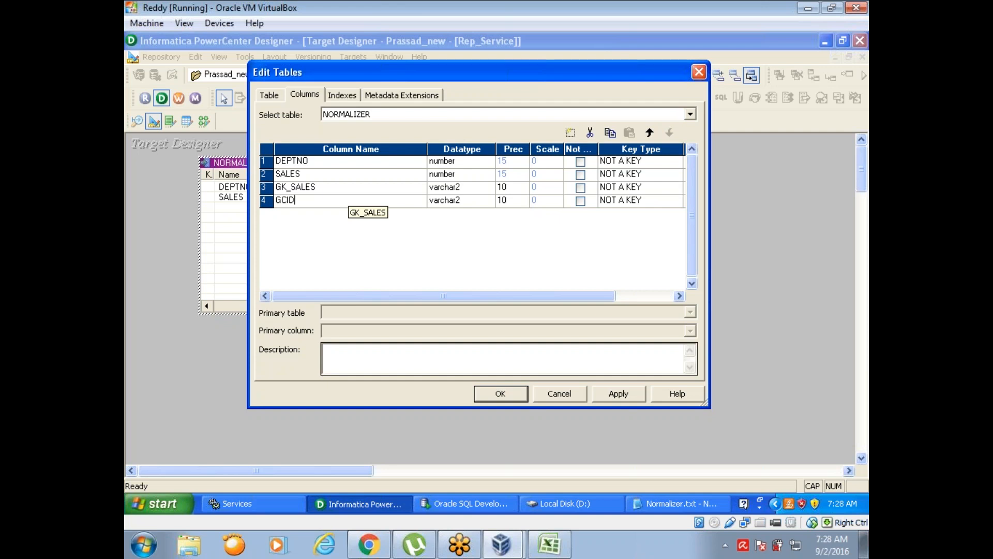
type("_SALES")
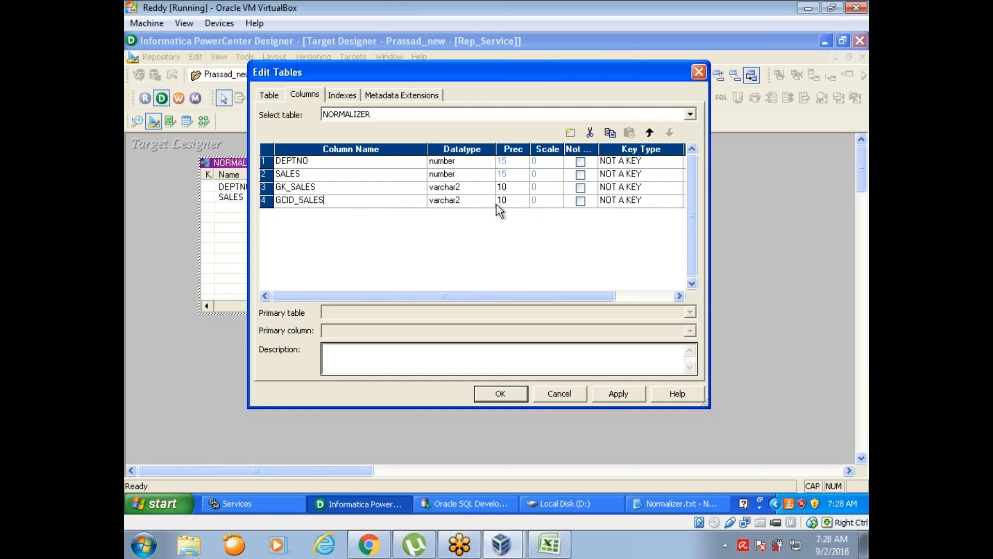
left_click(620, 397)
left_click(511, 400)
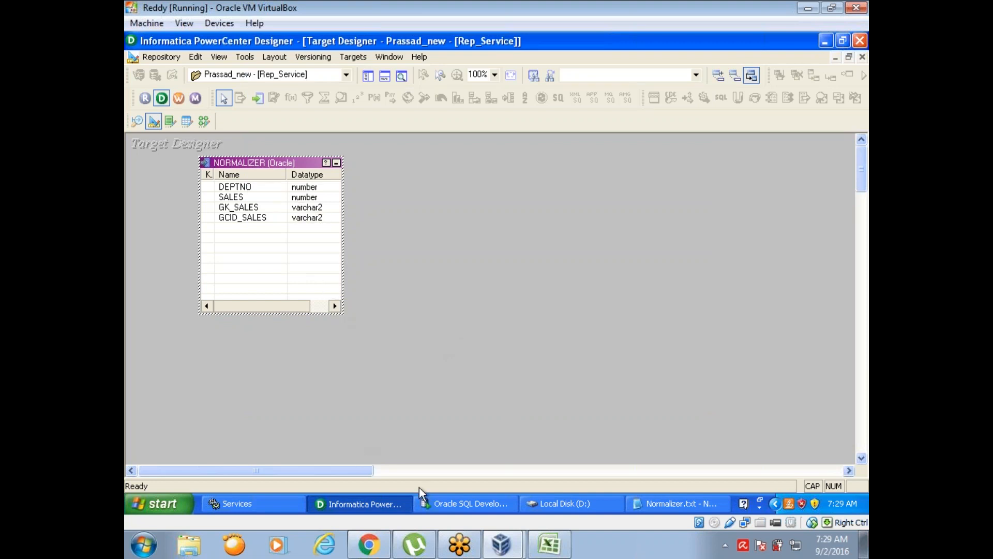
- Return to the M_NORMALIZER mapping and check the GK_SALES sequence value among the ports of the NRMTRANS Normalizer
left_click(204, 123)
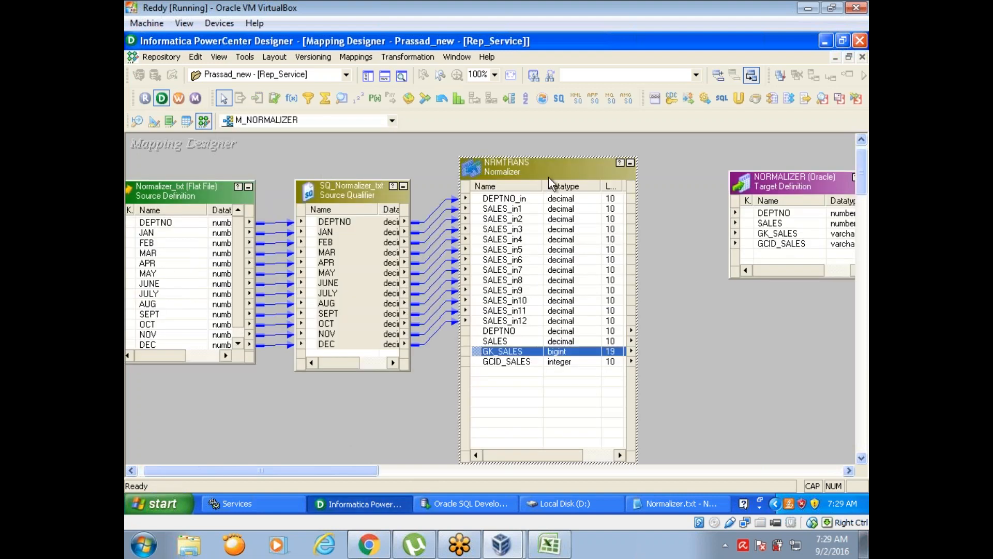
double_click(546, 173)
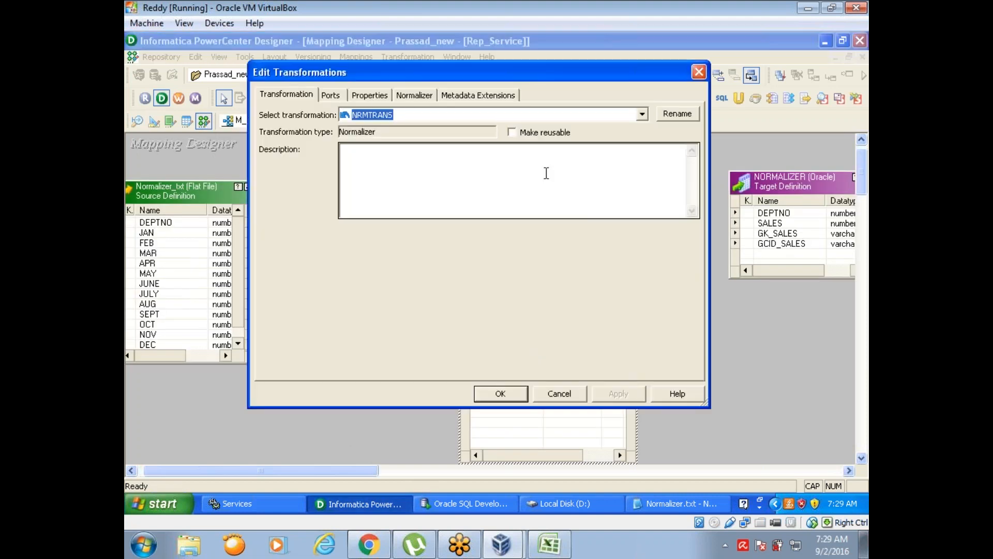
left_click(336, 97)
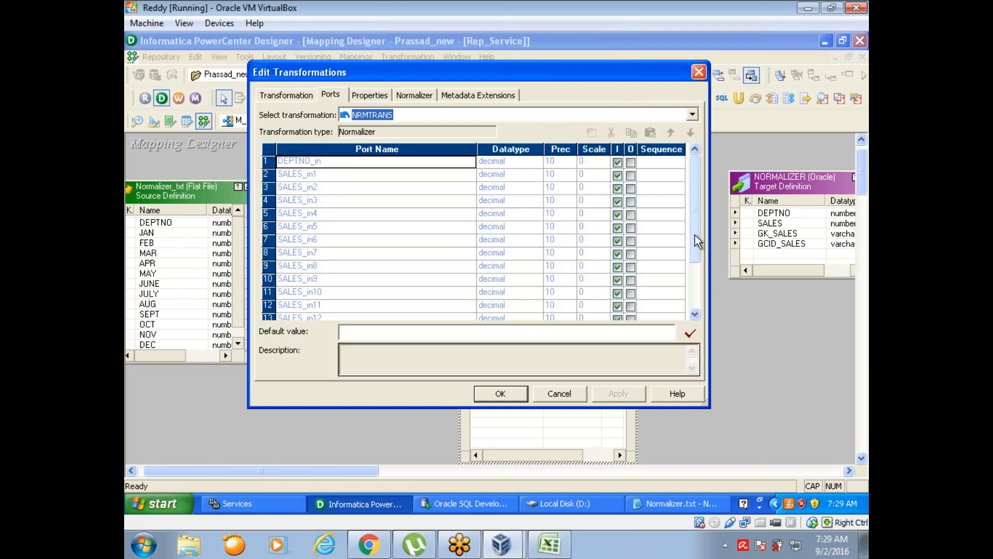
left_click_drag(694, 235, 671, 283)
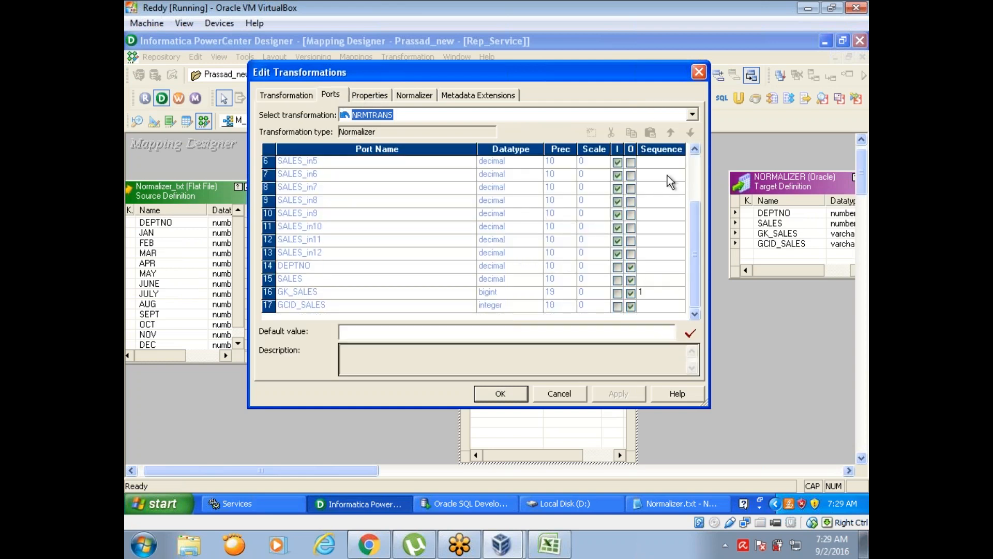
left_click(653, 295)
left_click(500, 393)
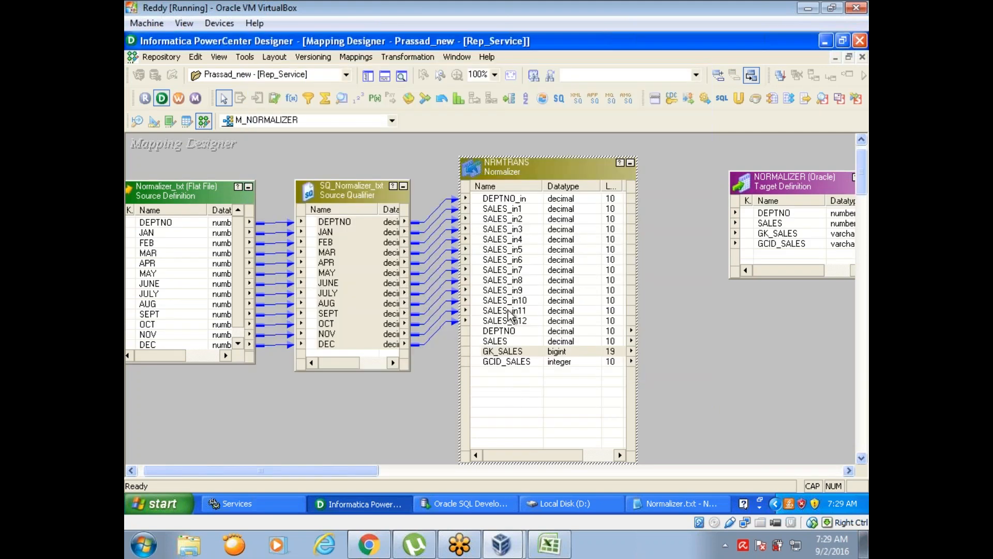
- Link the NRMTRANS output ports DEPTNO, SALES, GK_SALES and GCID_SALES to the matching NORMALIZER target columns and save the mapping
left_click_drag(488, 331, 480, 332)
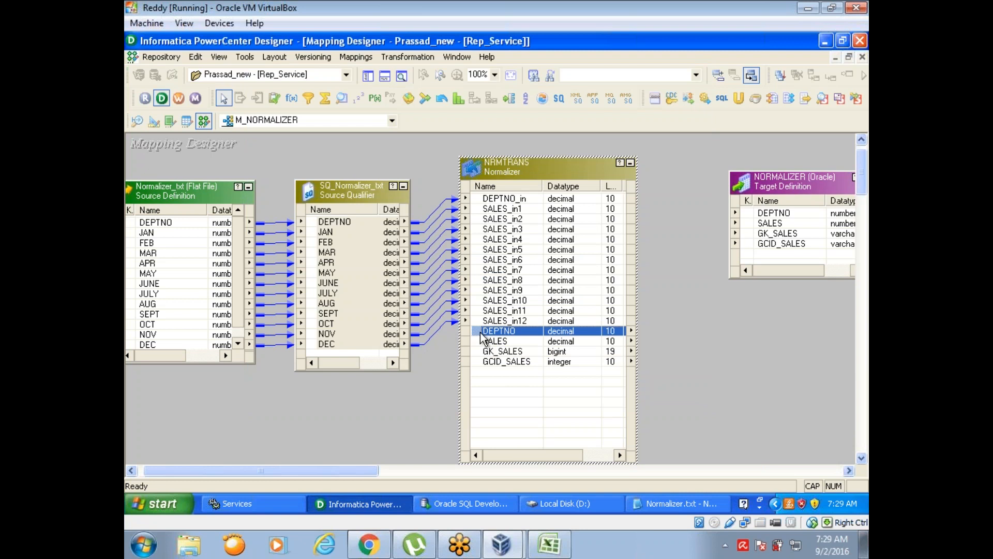
left_click(486, 361, "shift")
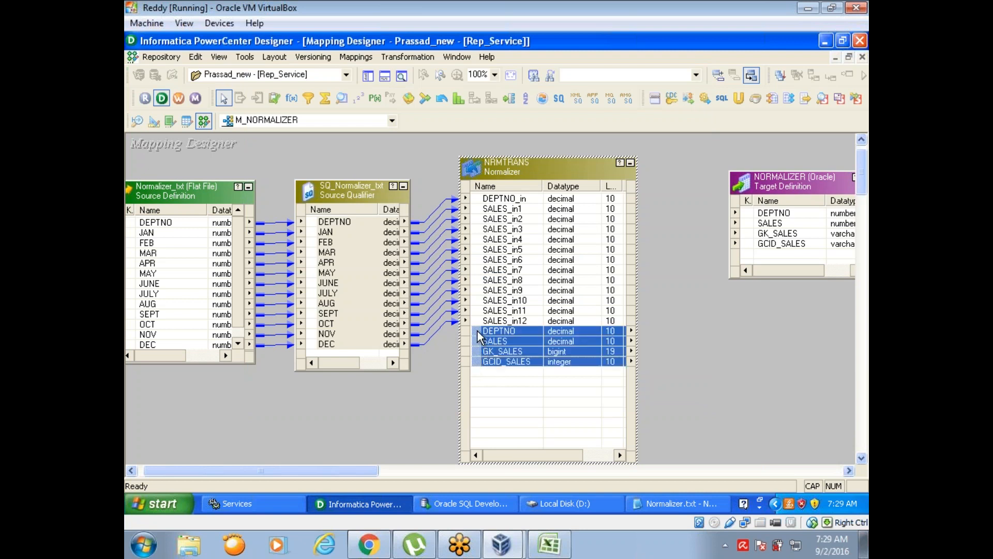
left_click_drag(477, 330, 769, 212)
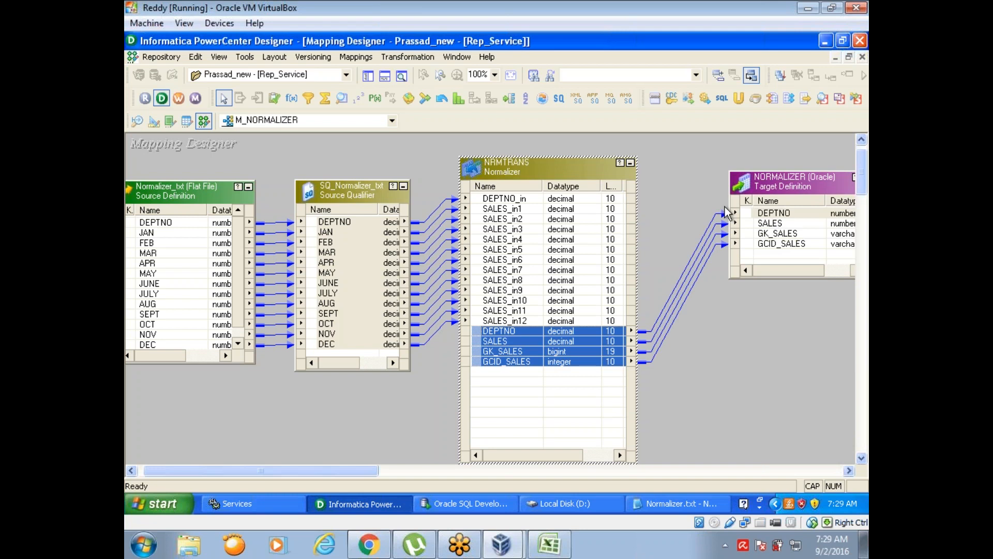
left_click(698, 201)
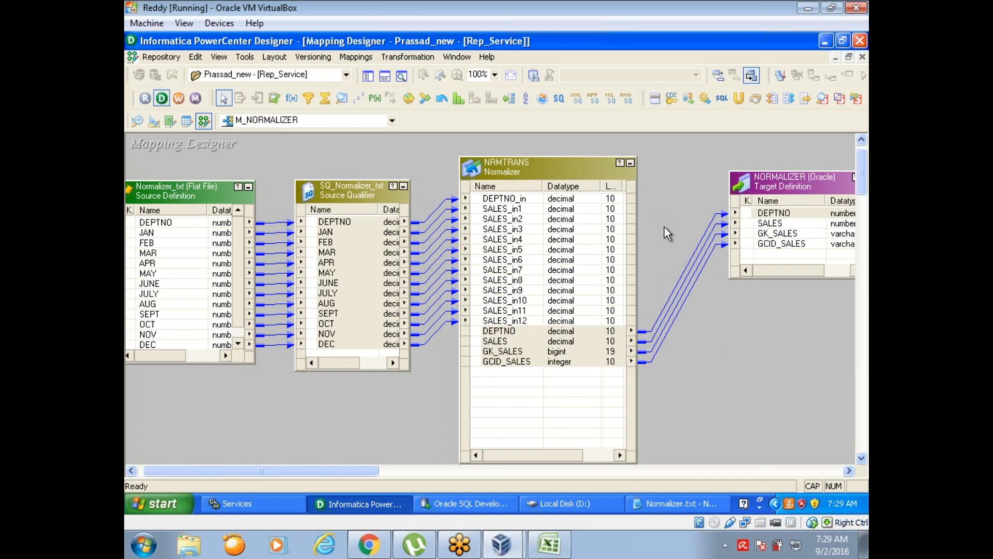
key("ctrl+s")
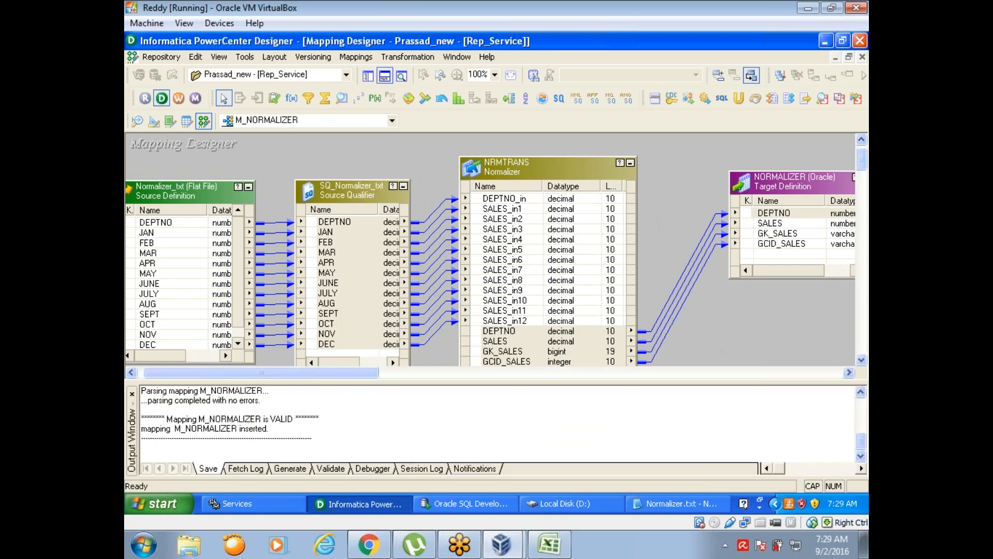
- Switch to Informatica Workflow Manager and add a session task for the M_NORMALIZER mapping to the wf_m_f_f workflow
left_click(408, 424)
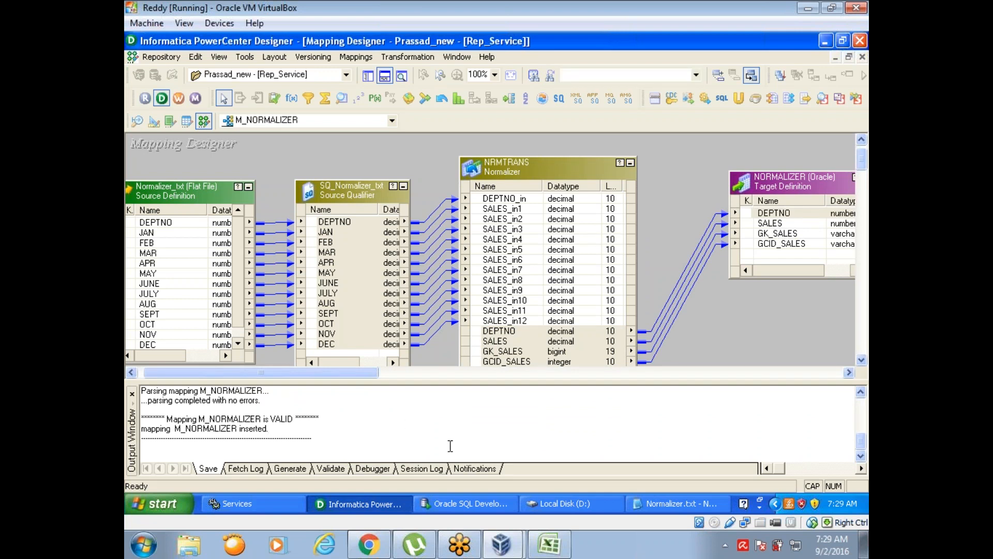
left_click(511, 415)
left_click(179, 98)
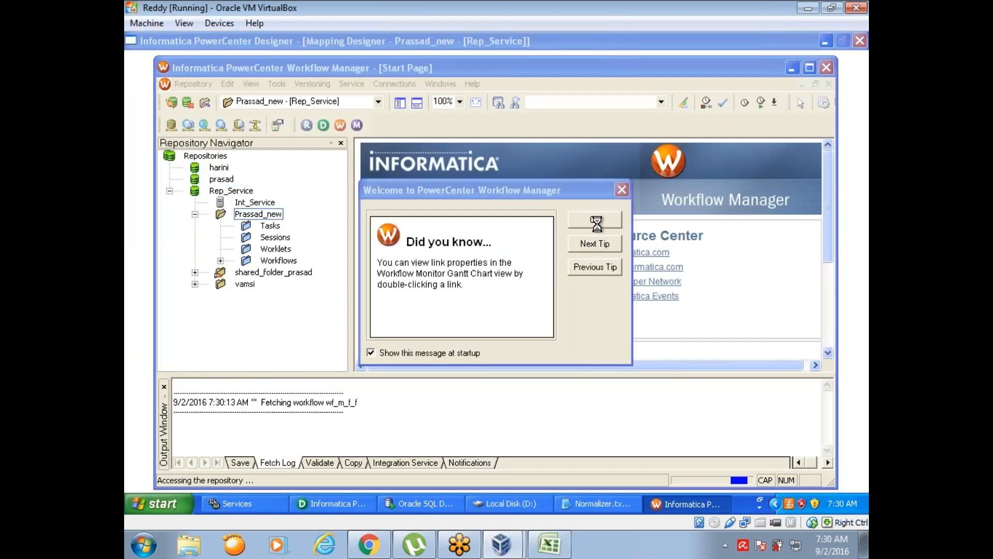
key("Return")
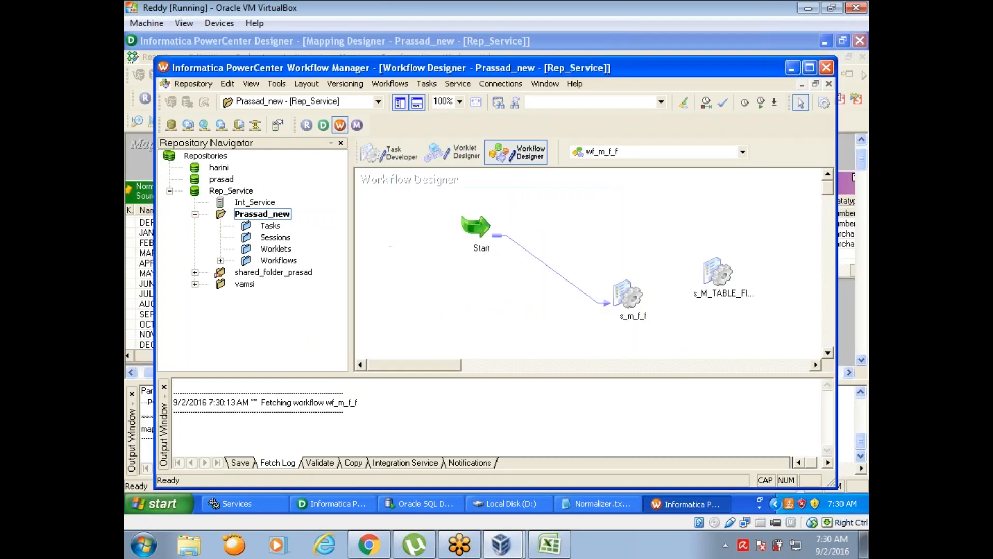
left_click(825, 103)
left_click(551, 238)
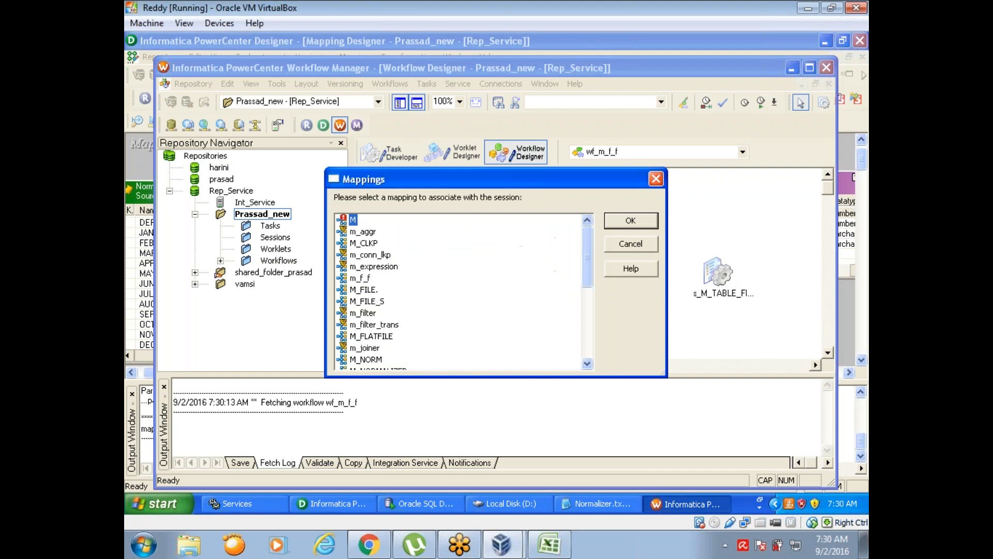
left_click_drag(589, 249, 591, 289)
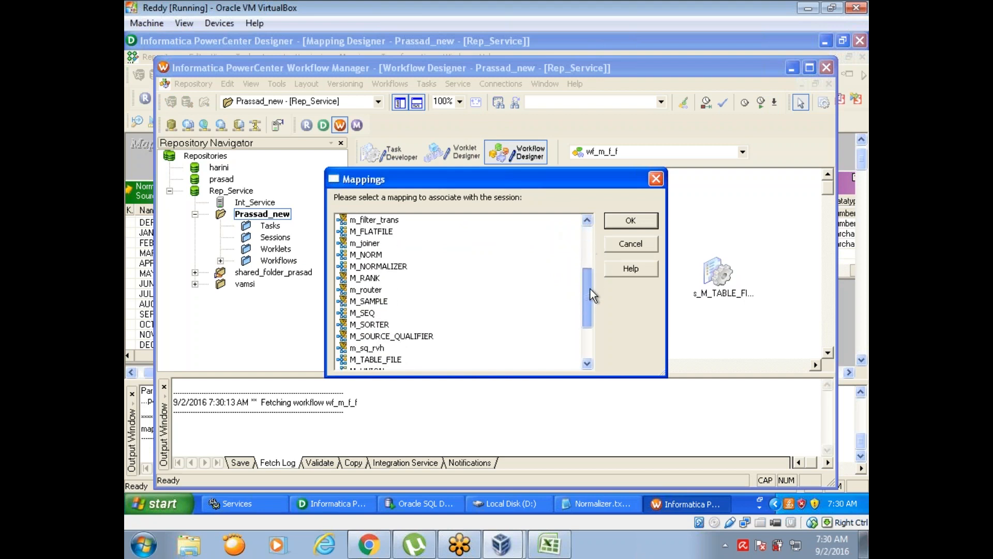
double_click(381, 266)
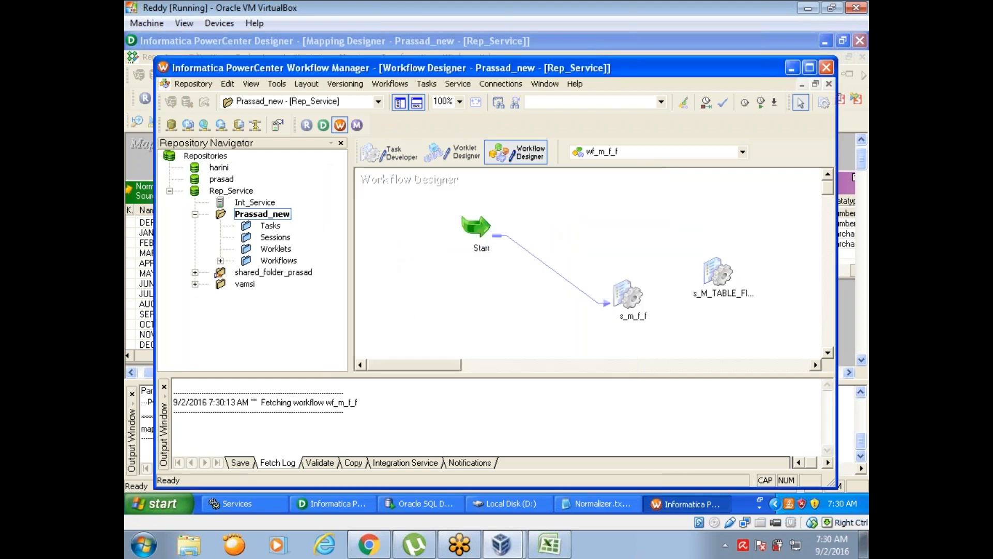
- Open the s_M_NORMALIZER session's mapping settings and assign the dwh_tgt_write connection to the NORMALIZER target
double_click(576, 251)
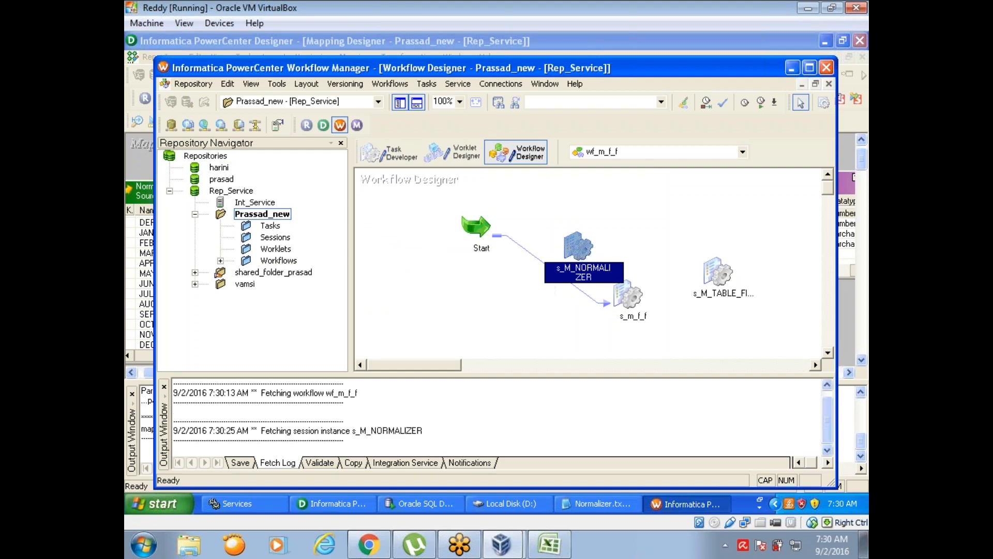
left_click(432, 125)
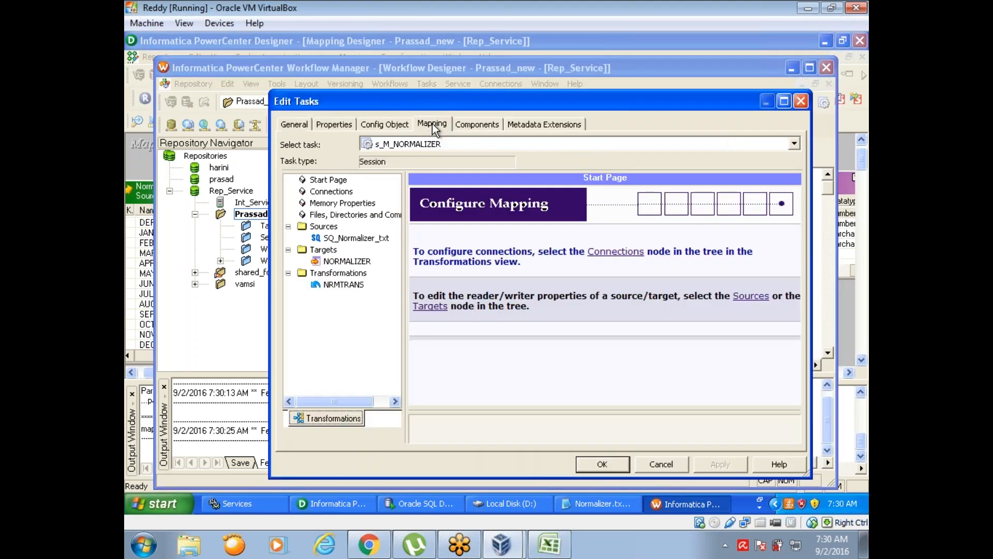
left_click(348, 262)
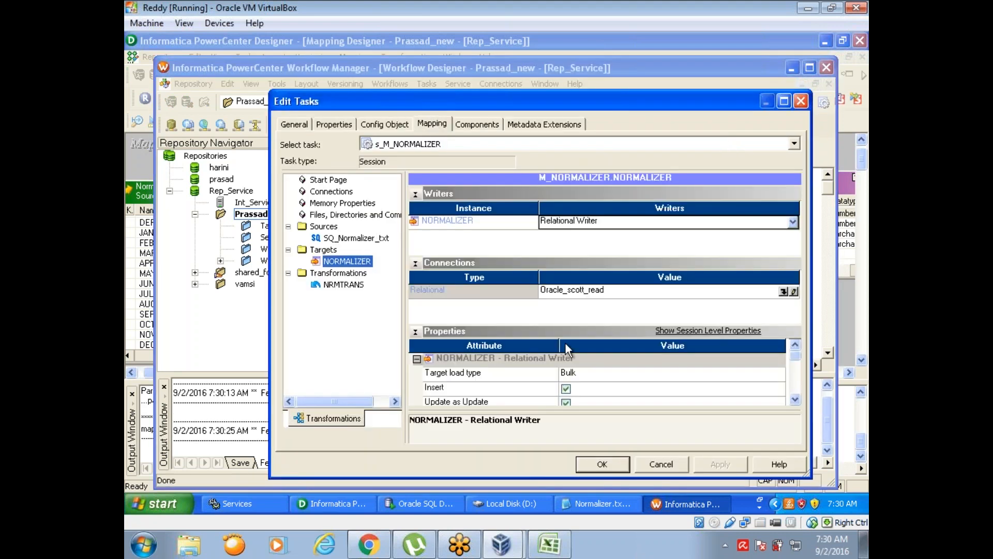
left_click(785, 292)
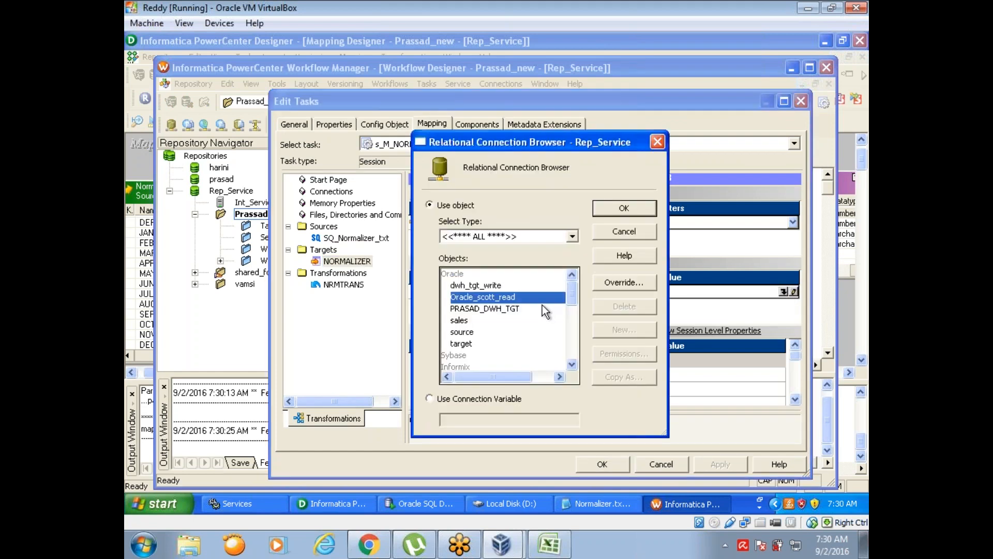
left_click(481, 285)
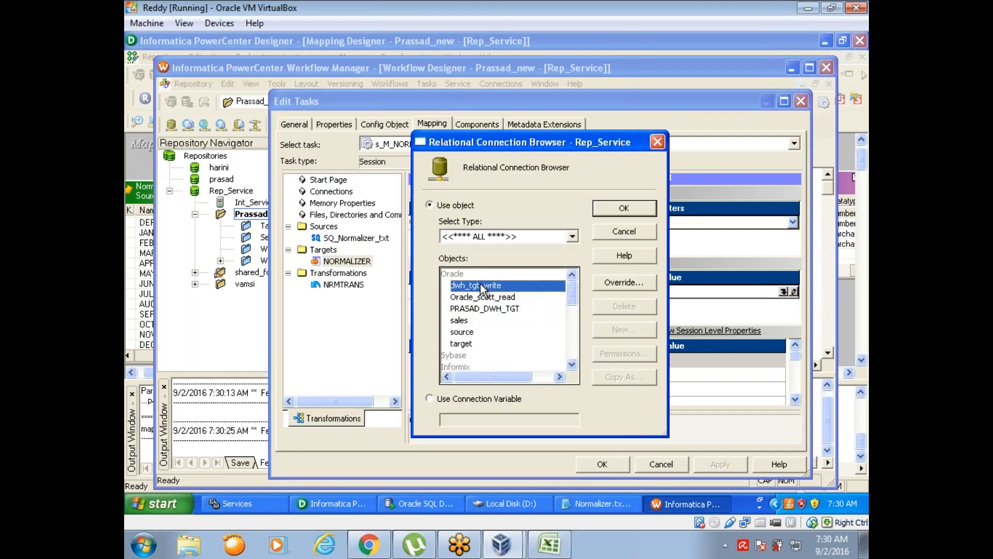
left_click(617, 212)
- Set the NORMALIZER target load type to Normal, enable the Truncate target table option and apply the session changes
left_click(601, 382)
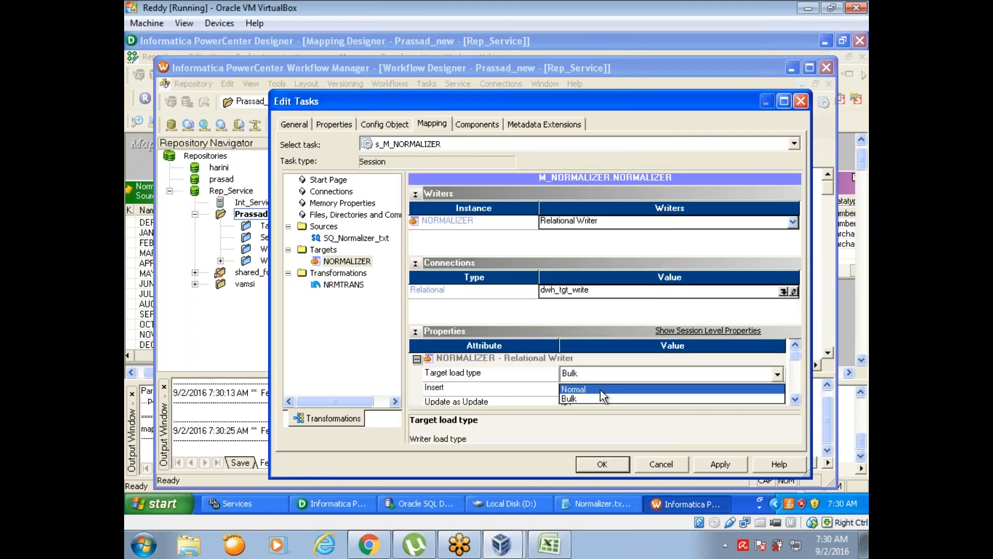
left_click(600, 390)
left_click(795, 399)
left_click(795, 400)
left_click(795, 399)
left_click(795, 399)
left_click(796, 400)
left_click(566, 388)
left_click(720, 464)
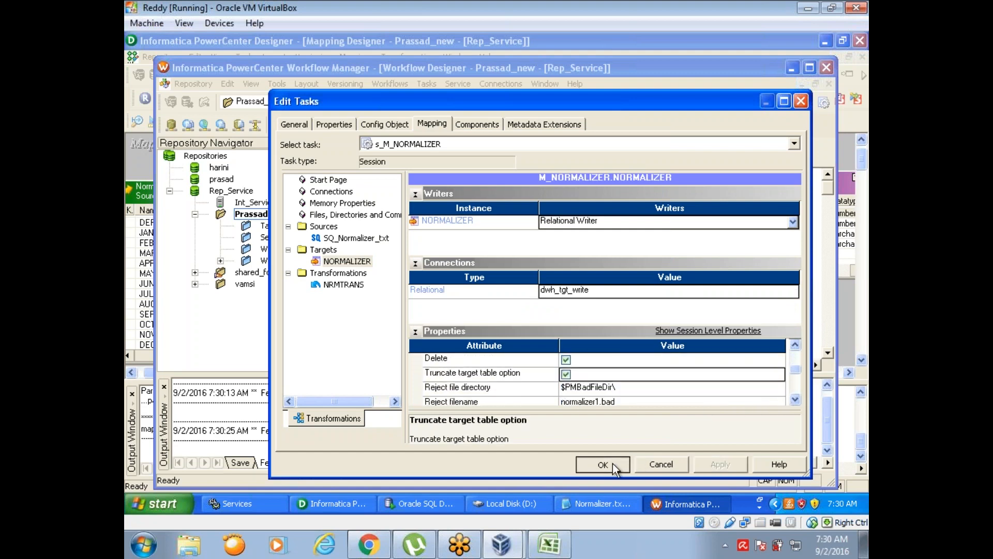
left_click(613, 463)
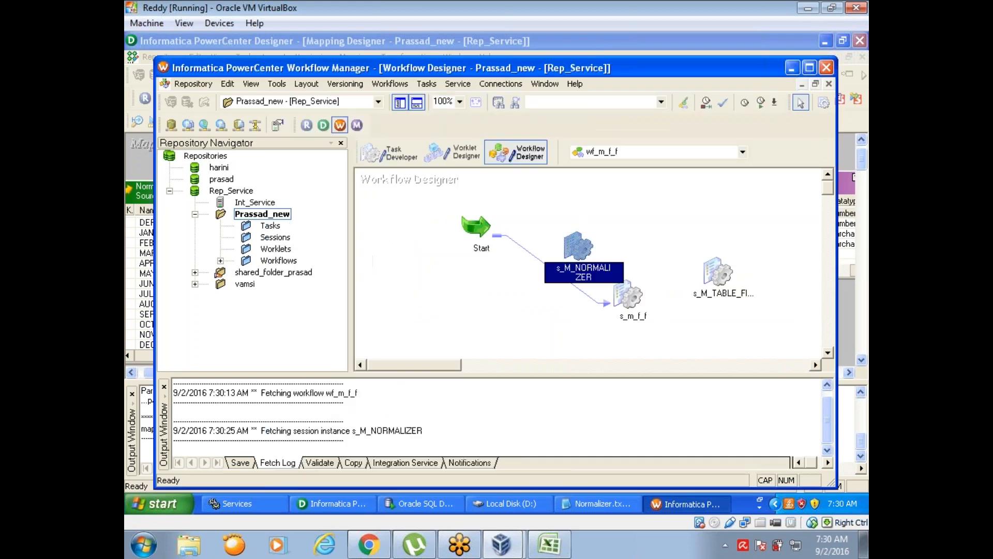
- Start the s_M_NORMALIZER task and examine its run details in the Workflow Monitor
right_click(578, 248)
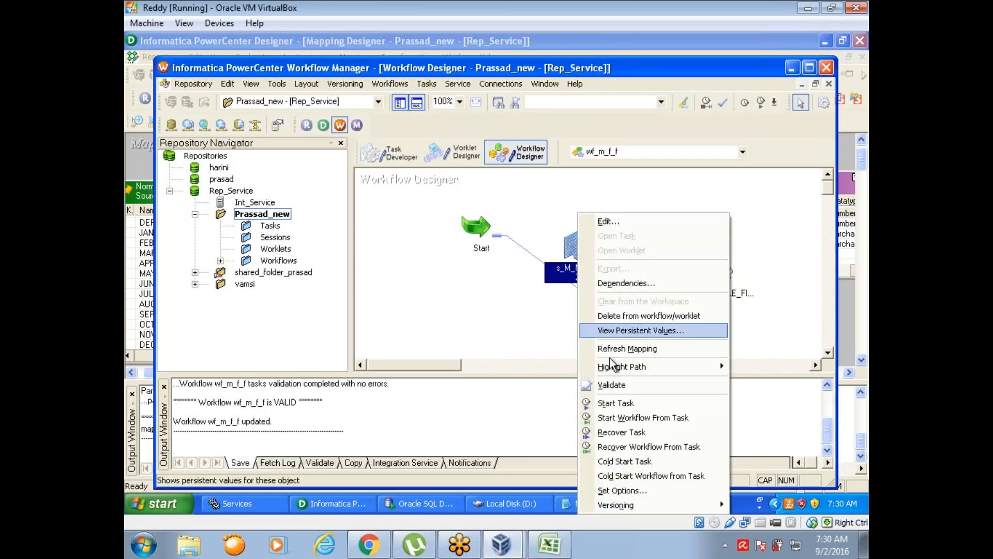
left_click(619, 404)
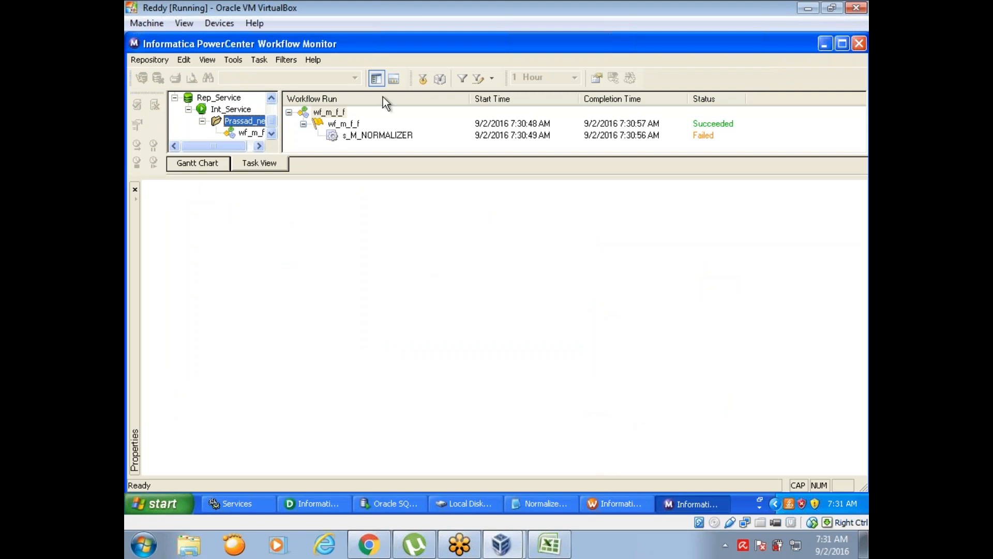
left_click(381, 134)
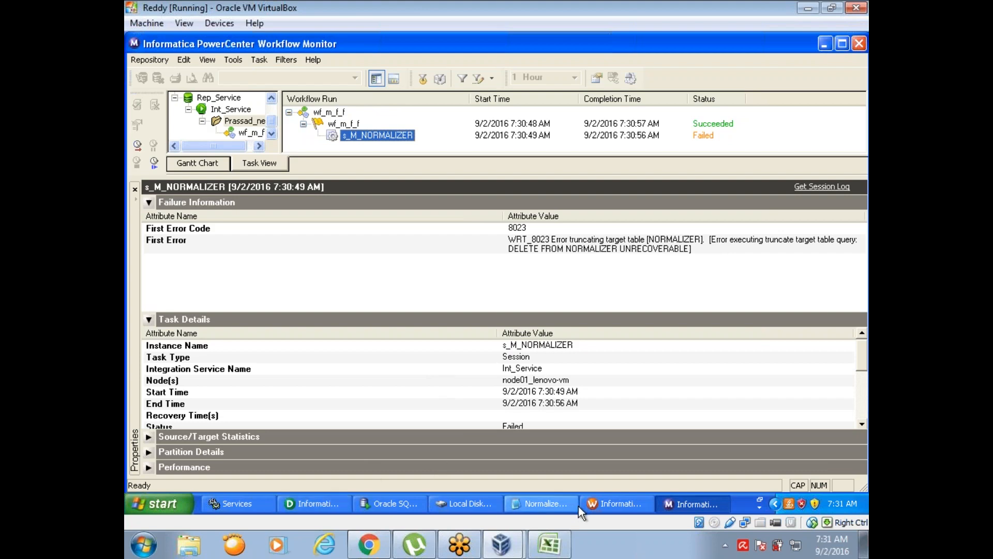
- Return to Workflow Manager and open the SQ_Normalizer_txt source properties of s_M_NORMALIZER at the Source file directory attribute
left_click(612, 507)
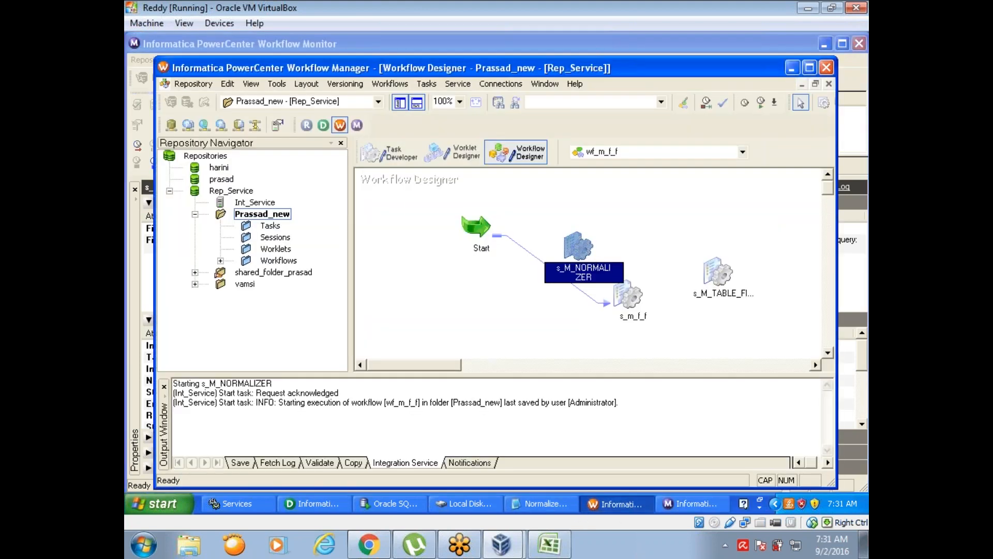
double_click(581, 245)
left_click(433, 124)
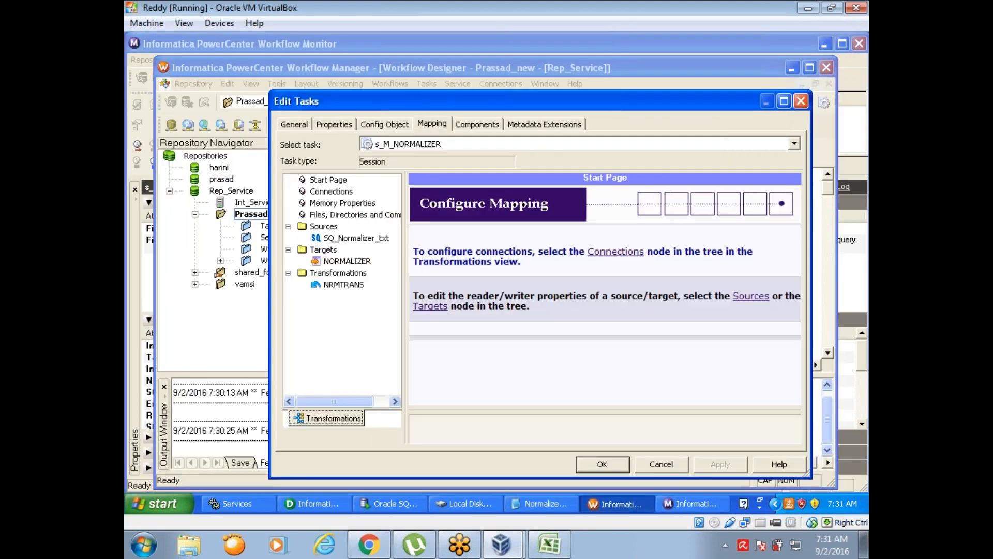
left_click(357, 238)
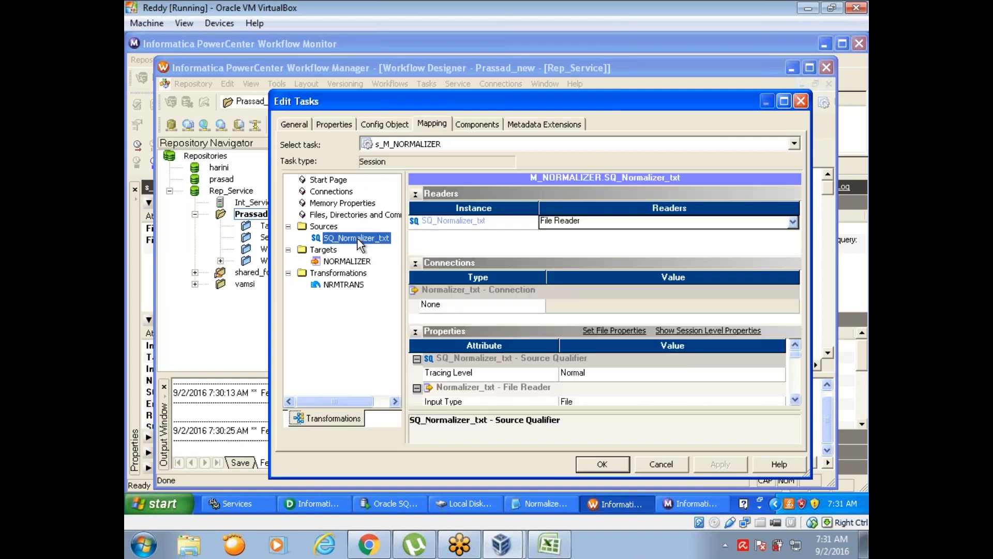
left_click(795, 400)
left_click(796, 400)
left_click(795, 400)
left_click(796, 399)
left_click(795, 400)
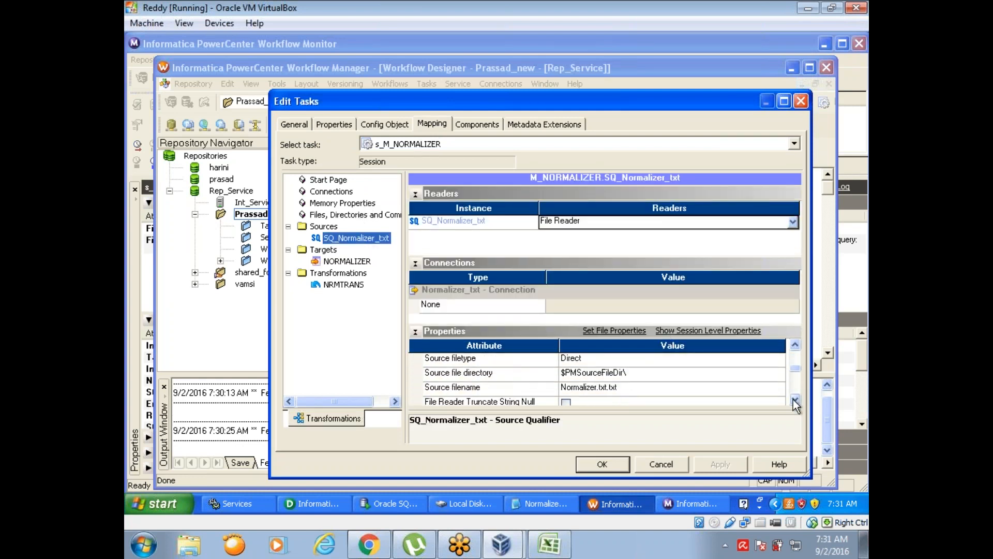
left_click(511, 374)
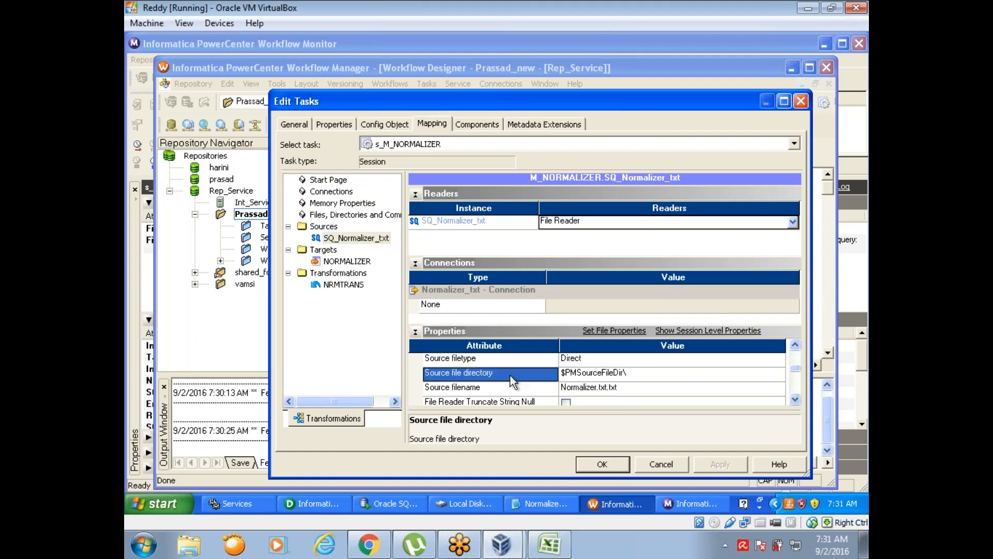
- Check the folder path of Normalizer.txt in Explorer, set the session's source file directory to D:\ and save the workflow
left_click(469, 501)
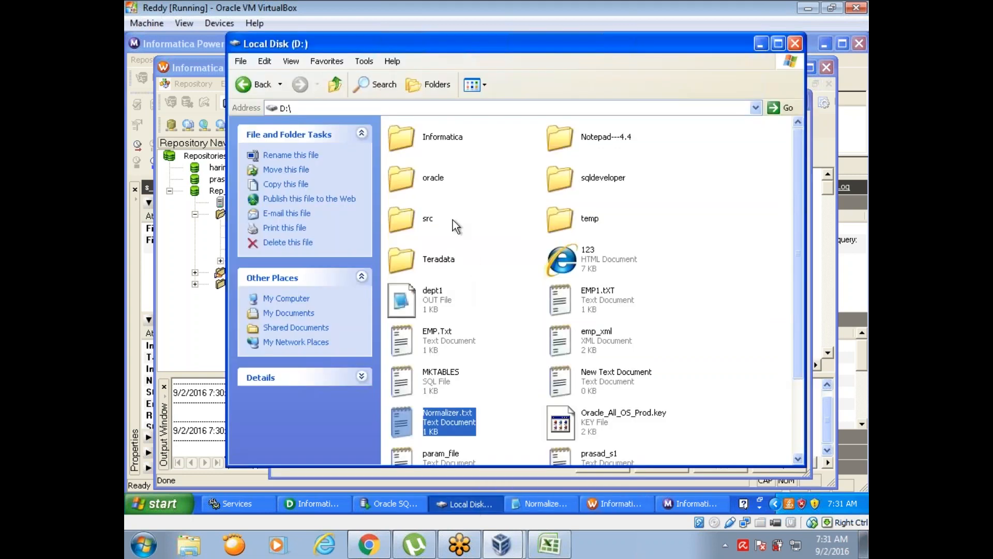
left_click(296, 110)
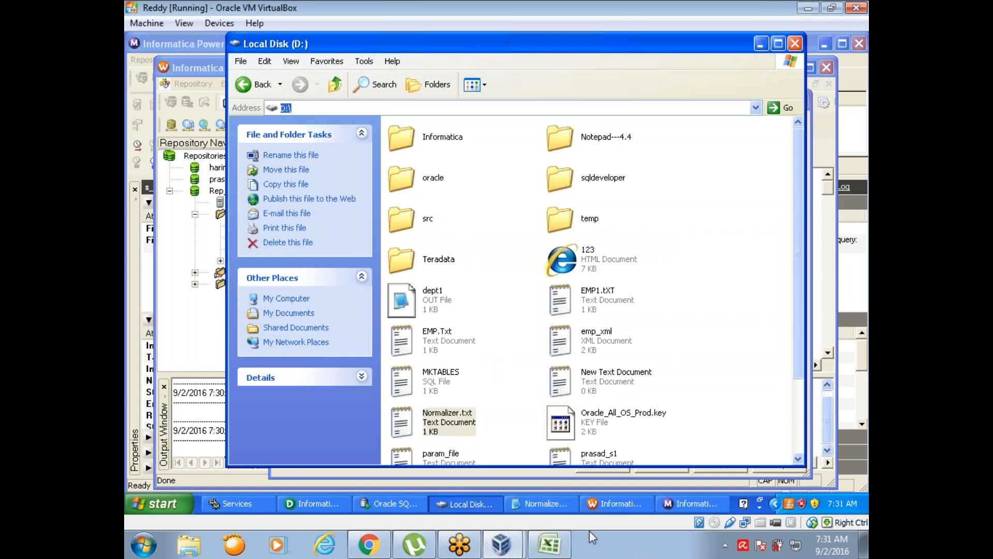
left_click(632, 508)
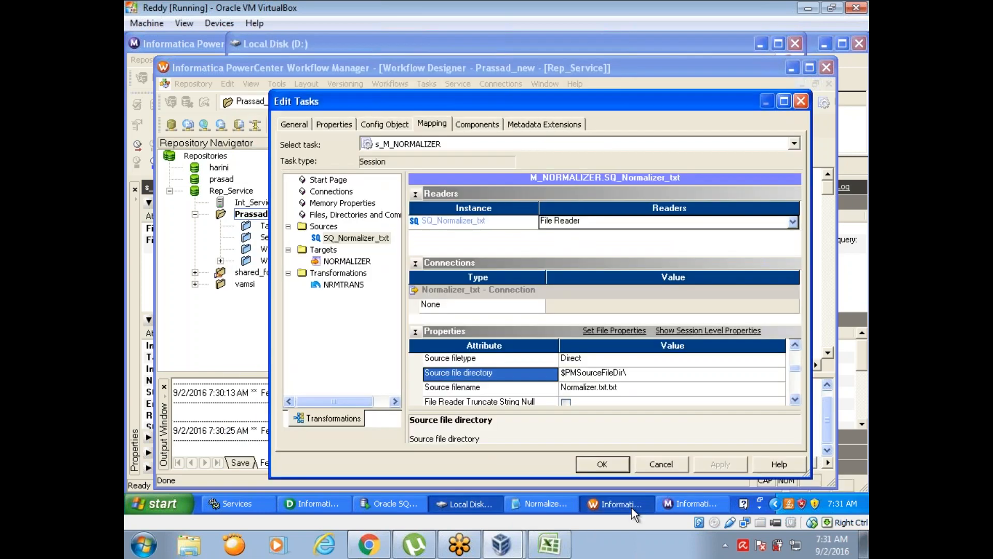
left_click(613, 372)
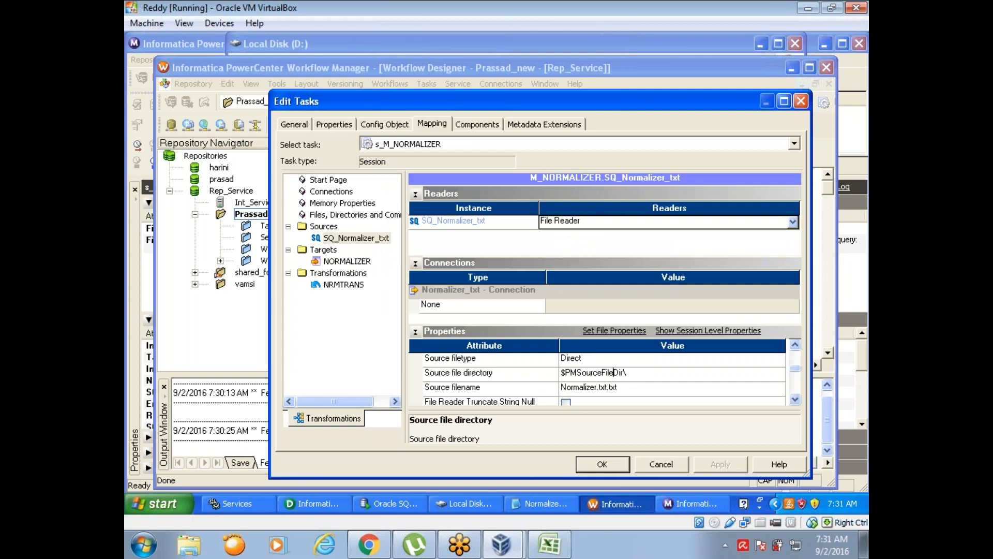
key("BackSpace")
key("BackSpace")
key("BackSpace")
key("BackSpace")
key("BackSpace")
key("BackSpace")
key("BackSpace")
key("BackSpace")
key("BackSpace")
key("BackSpace")
key("BackSpace")
key("BackSpace")
key("BackSpace")
key("BackSpace")
key("BackSpace")
key("BackSpace")
key("BackSpace")
type("D:\\")
left_click(613, 466)
key("ctrl+s")
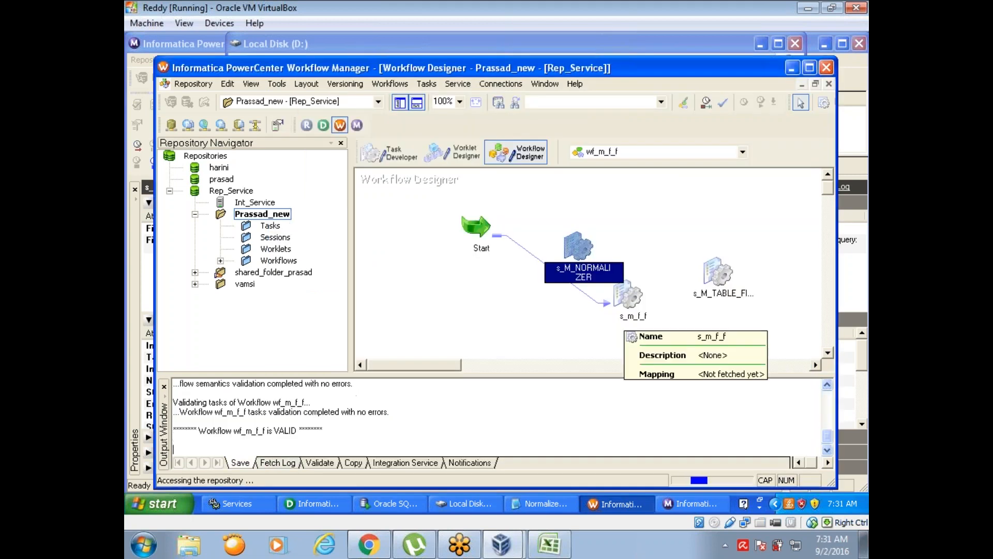
- Move the s_m_f_f session up above s_M_NORMALIZER in the workflow and start the s_M_NORMALIZER task again
left_click_drag(625, 319, 652, 210)
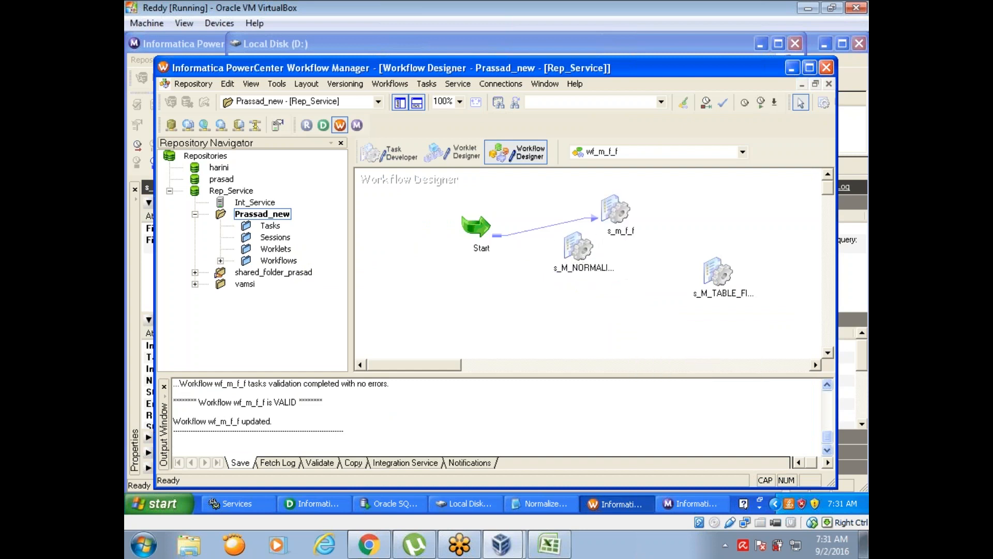
right_click(580, 247)
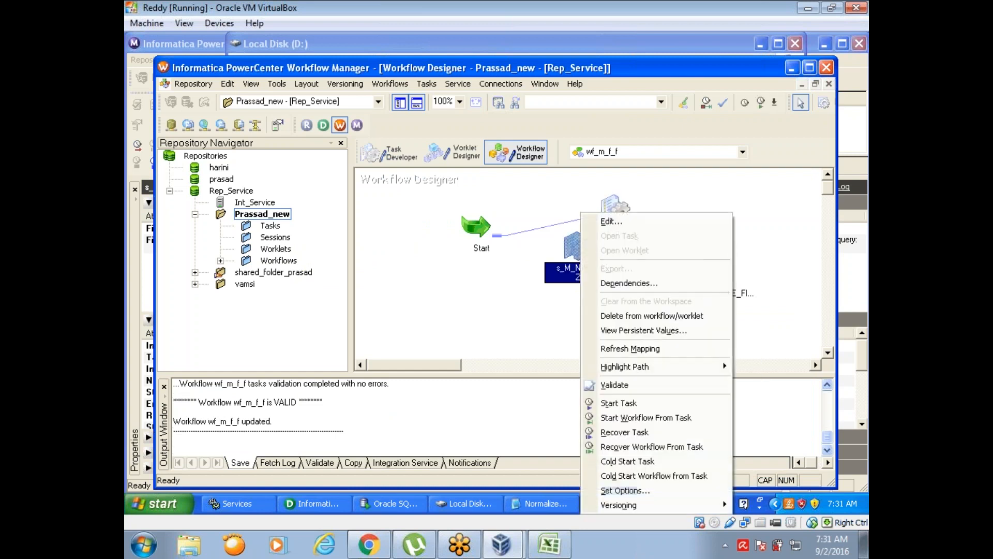
left_click(617, 403)
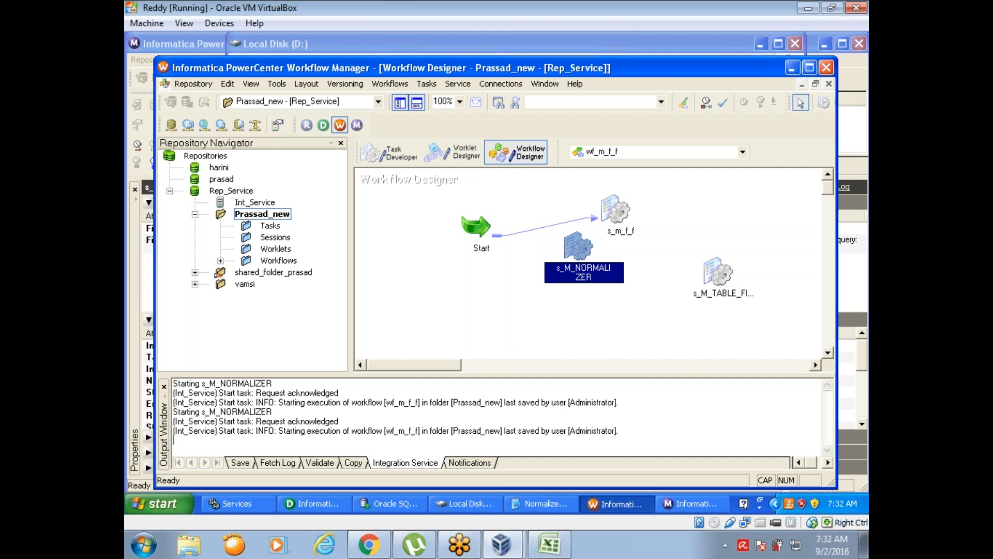
- Examine the failure information of the latest s_M_NORMALIZER run in the Workflow Monitor
left_click(684, 507)
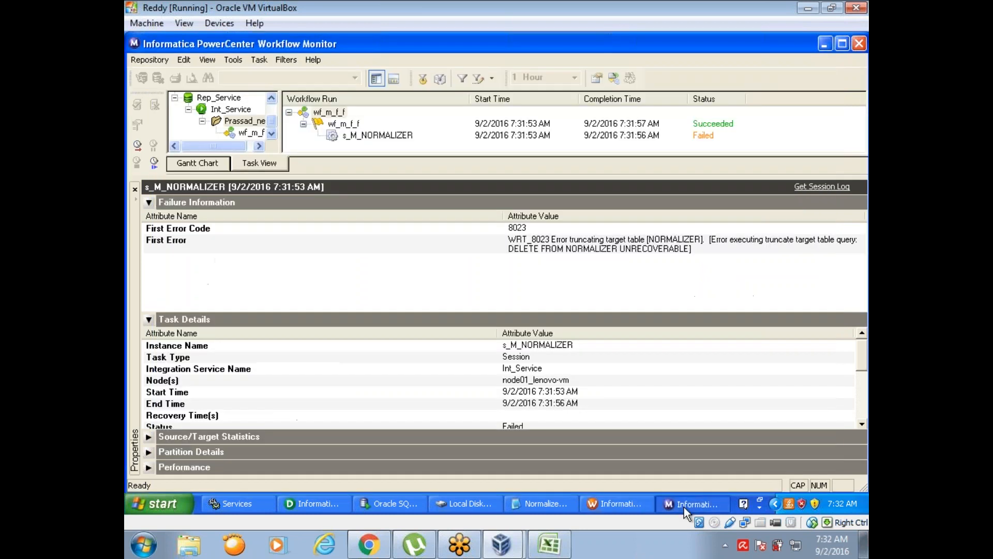
left_click(394, 134)
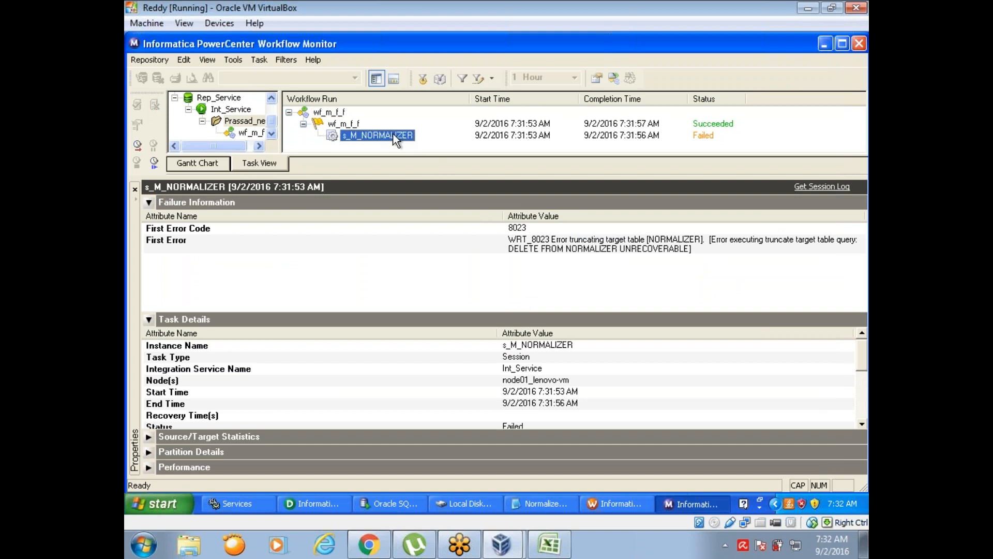
left_click(614, 299)
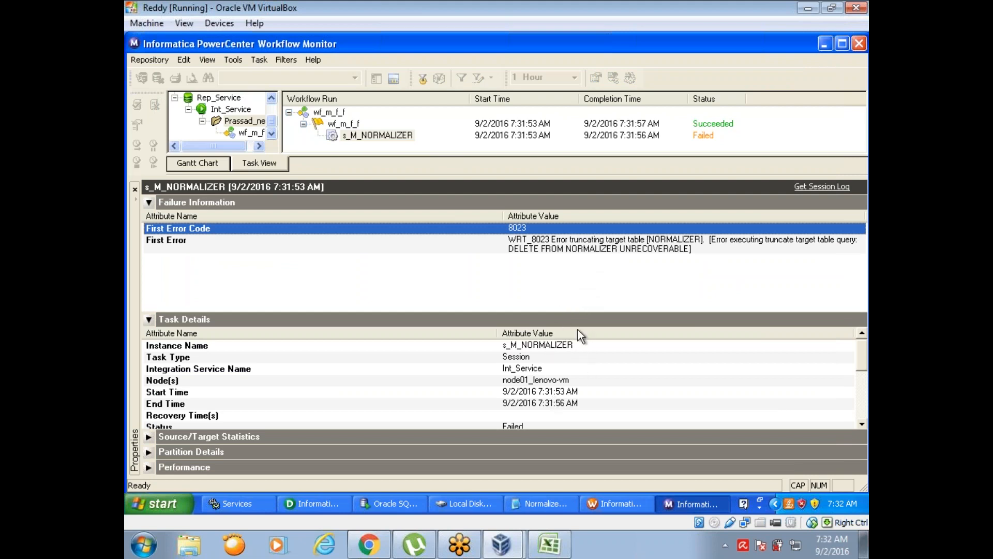
- Switch to Designer and open database object generation for the NORMALIZER target in the Target Designer
left_click(321, 504)
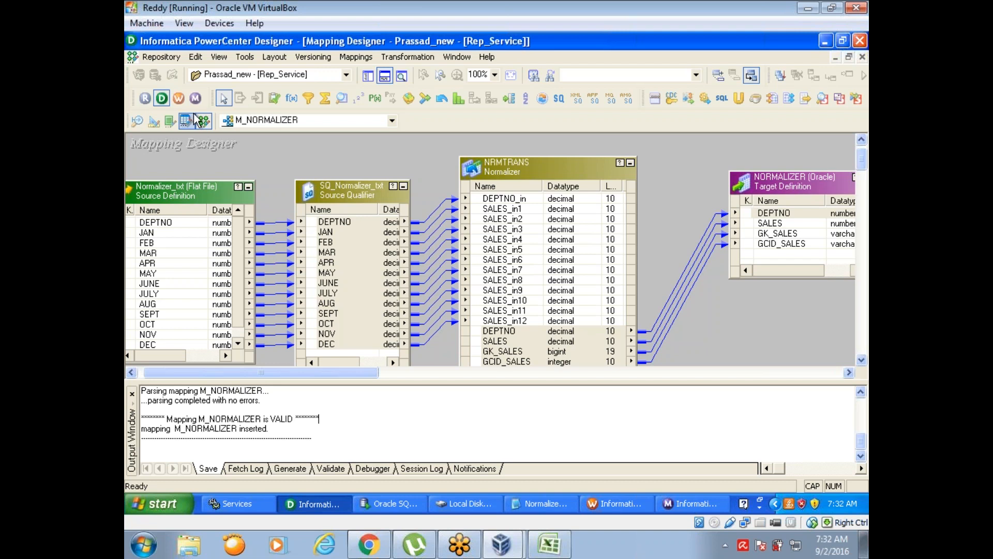
left_click(154, 121)
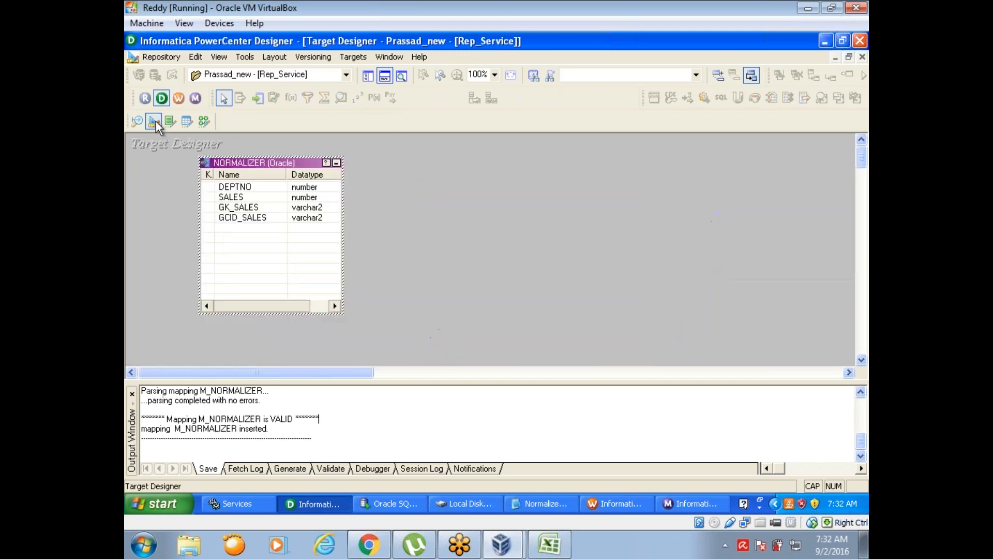
left_click(350, 58)
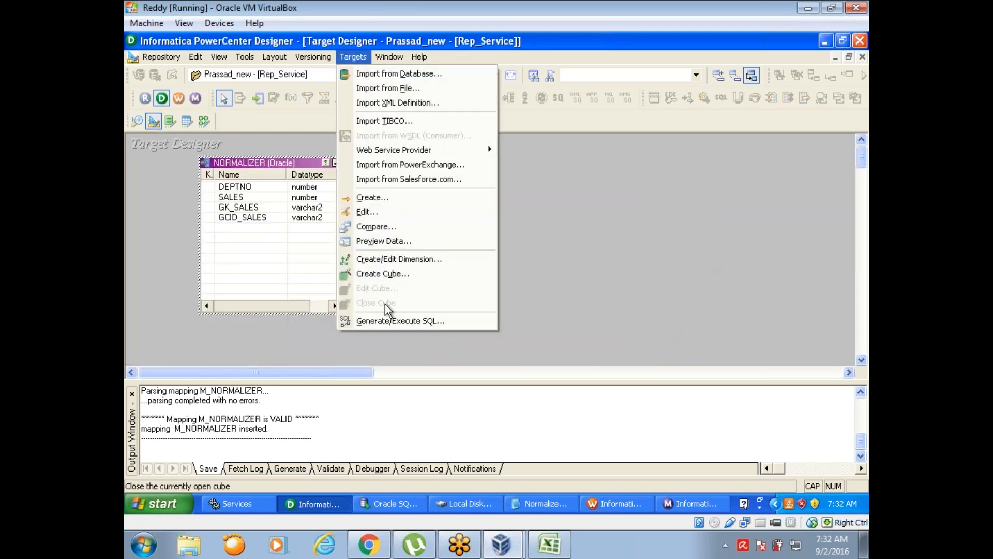
left_click(385, 320)
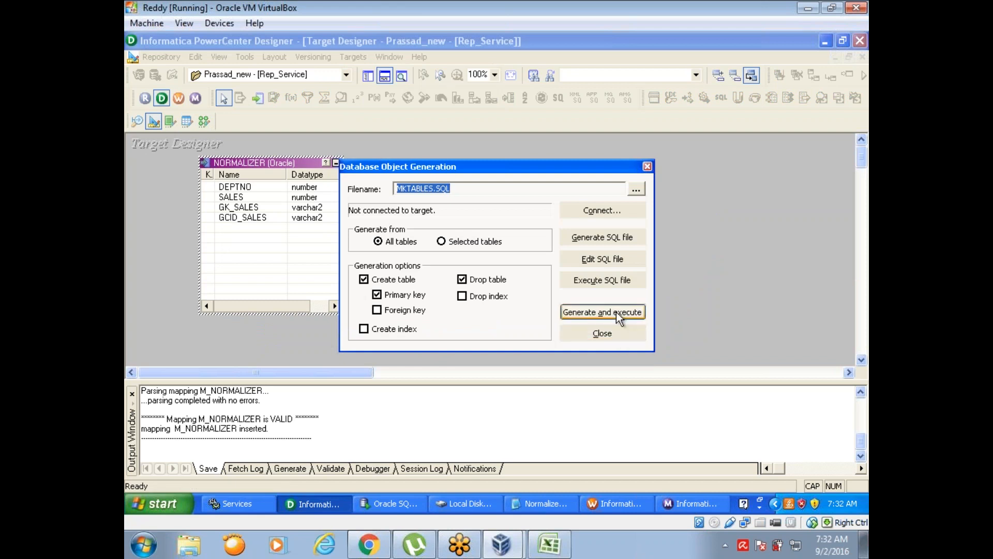
- Connect to the dwh_tgt ODBC data source with the database username and account password, then generate and execute the target table SQL
left_click(617, 312)
left_click(484, 260)
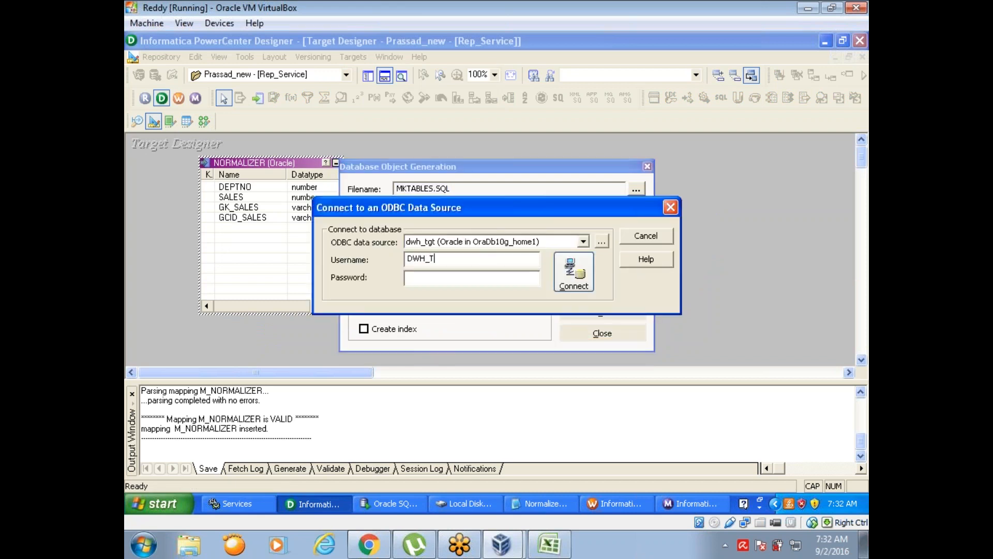
left_click(573, 274)
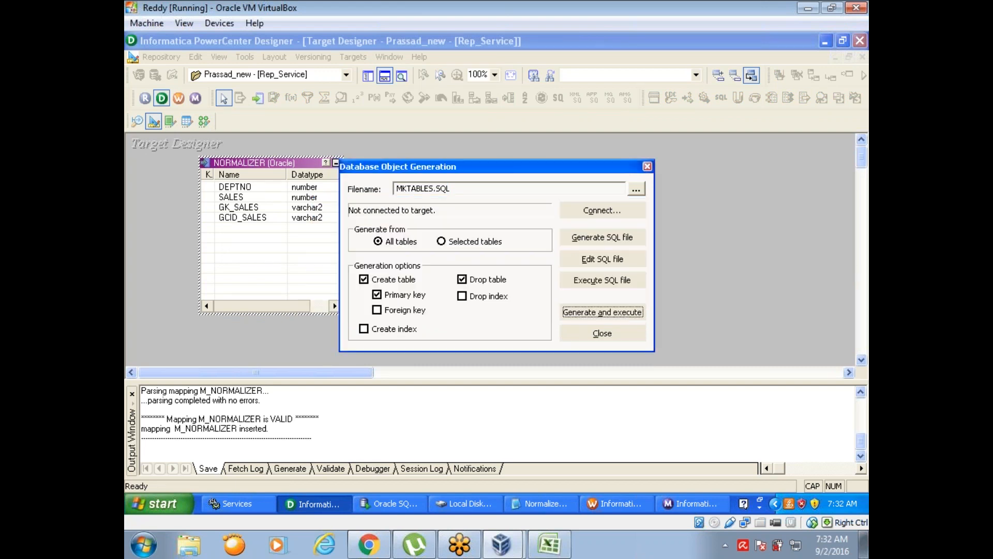
left_click(483, 286)
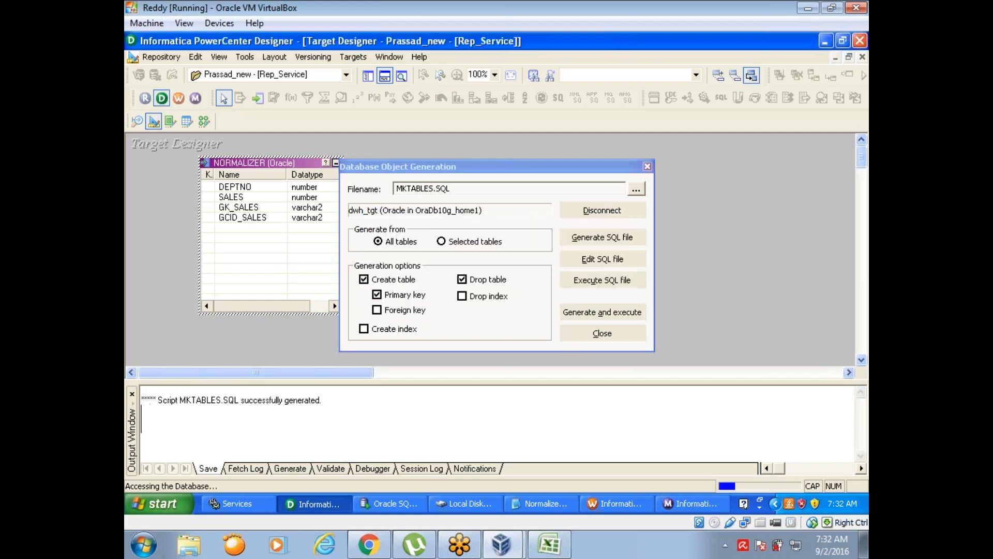
left_click(601, 335)
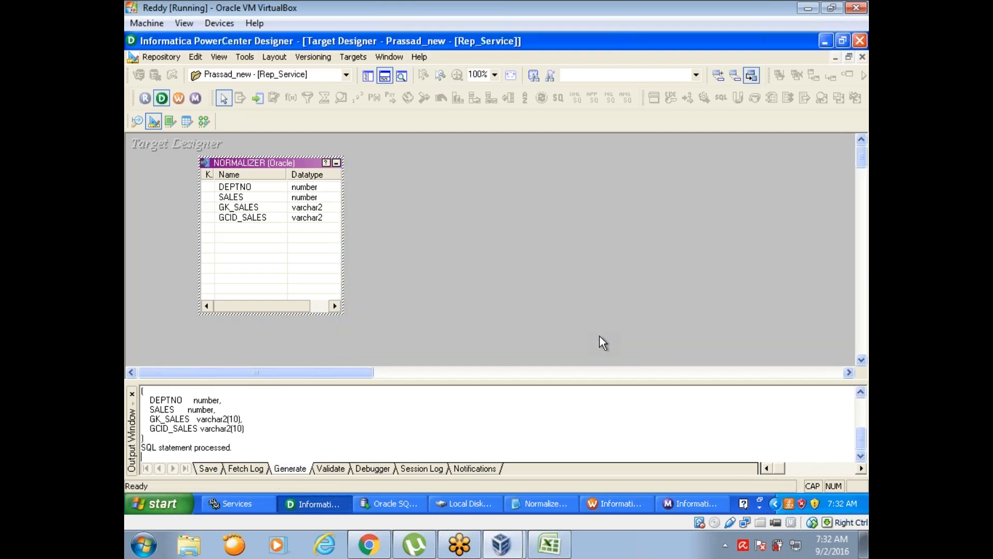
- Start the s_M_NORMALIZER task from Workflow Manager and check its source and target success rows in Workflow Monitor
left_click(598, 502)
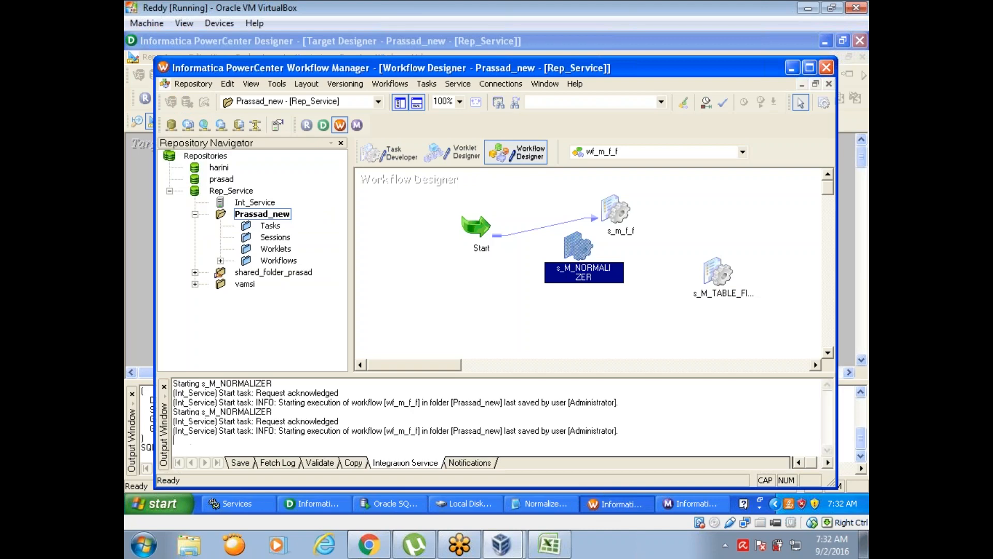
right_click(582, 248)
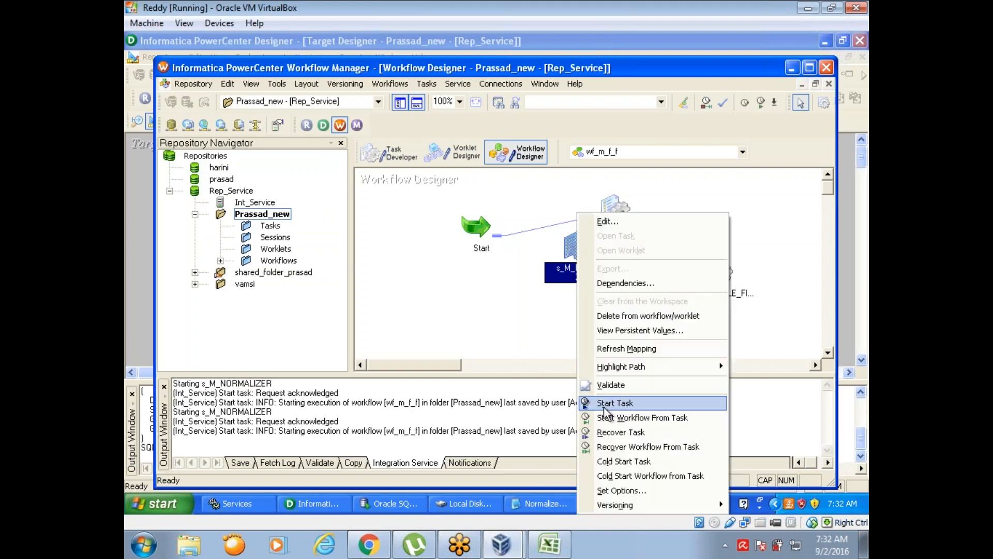
left_click(611, 402)
left_click(698, 505)
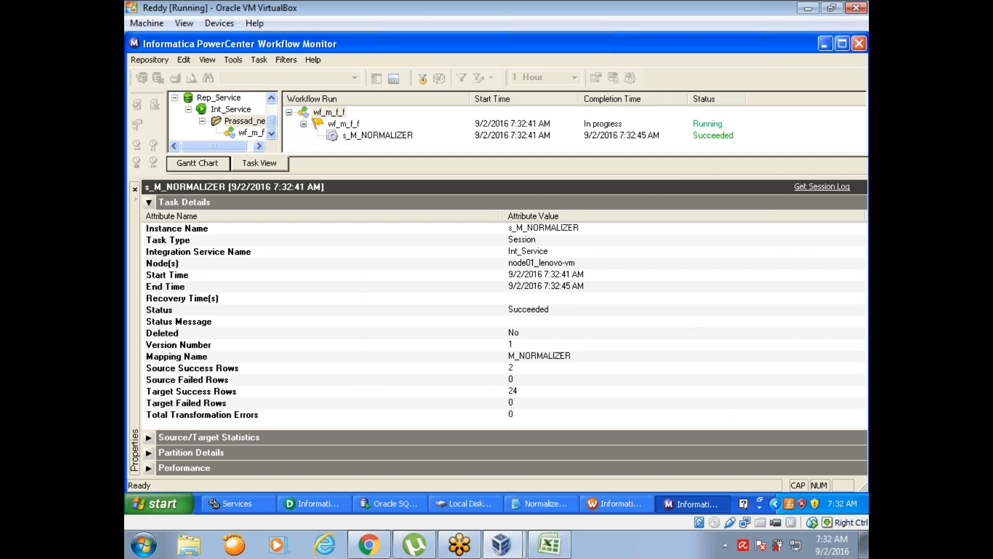
left_click(526, 368)
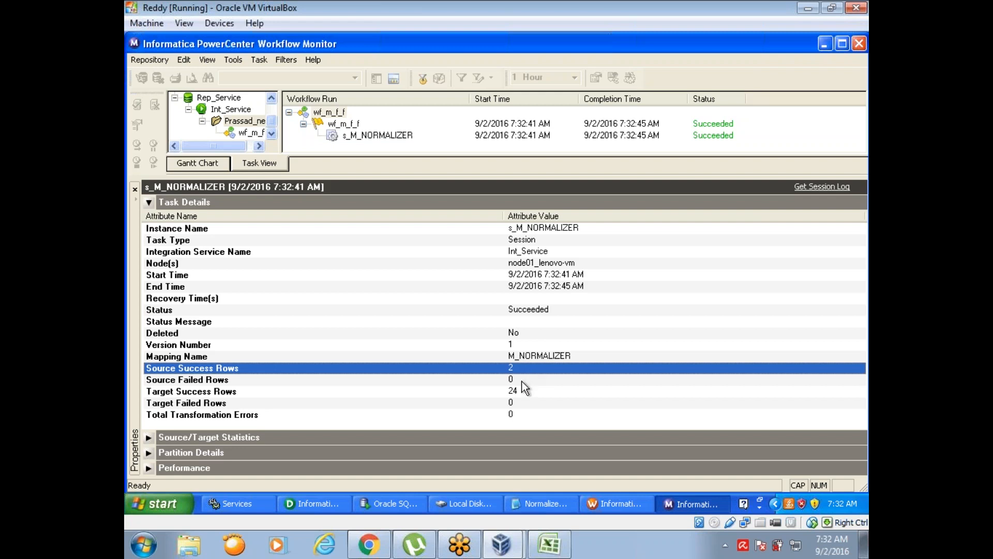
left_click(521, 395)
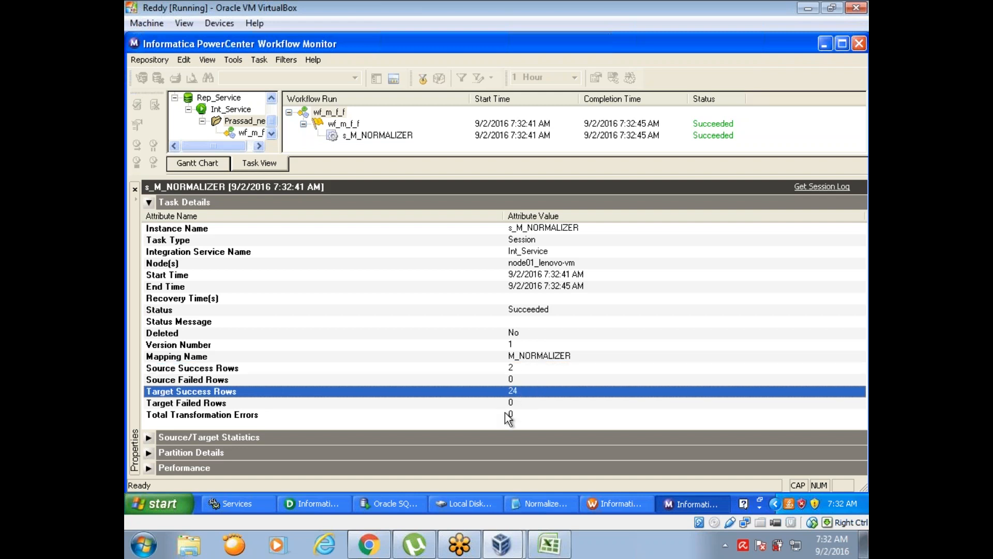
- Switch to SQL Developer and run SELECT * FROM NORMALIZER in the DWH_TGT_write worksheet
left_click(387, 505)
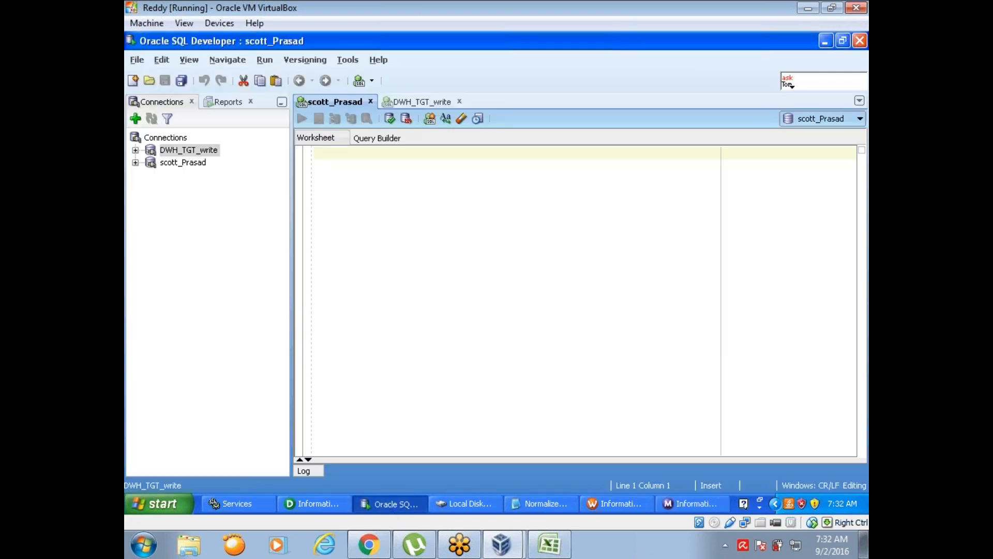
left_click(397, 104)
type("SE")
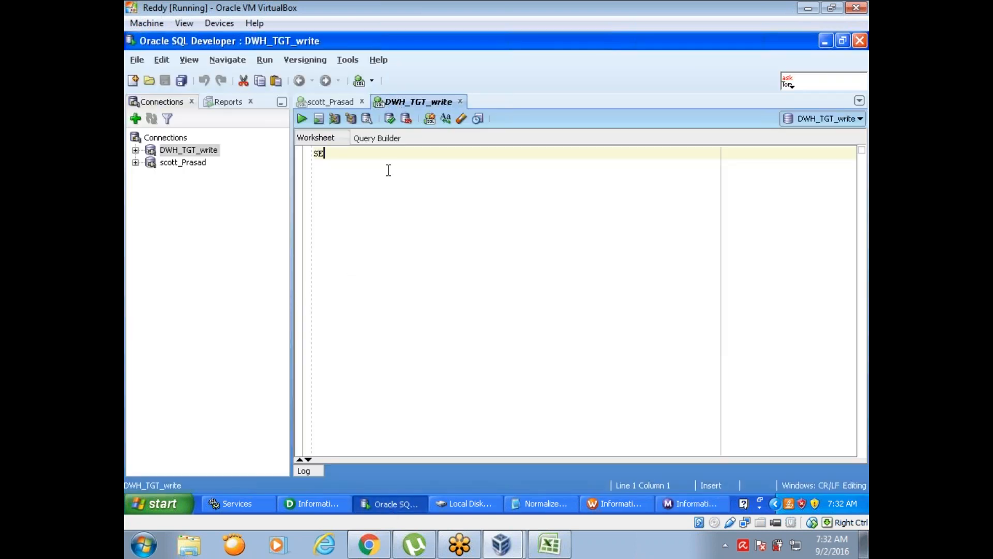
type("LECT * FROM E")
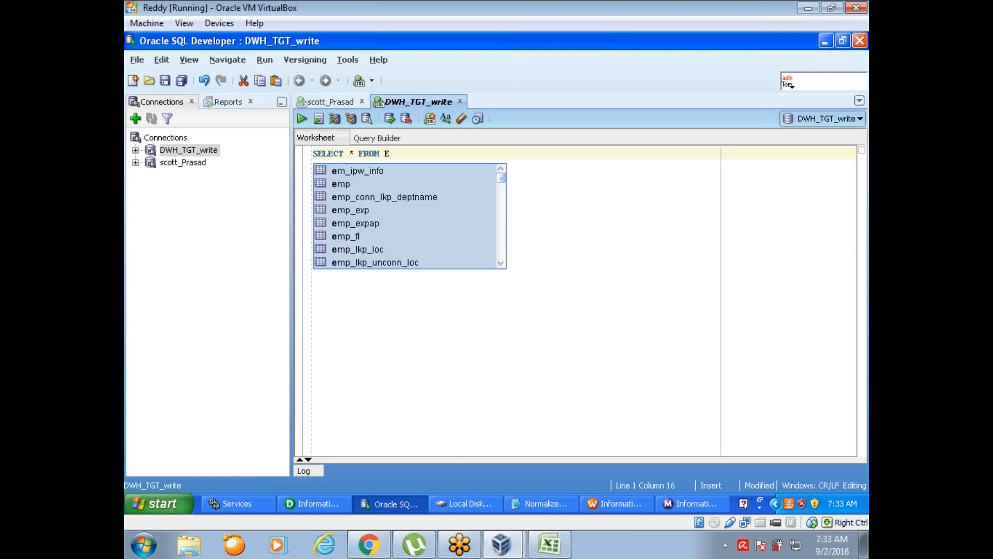
key("BackSpace")
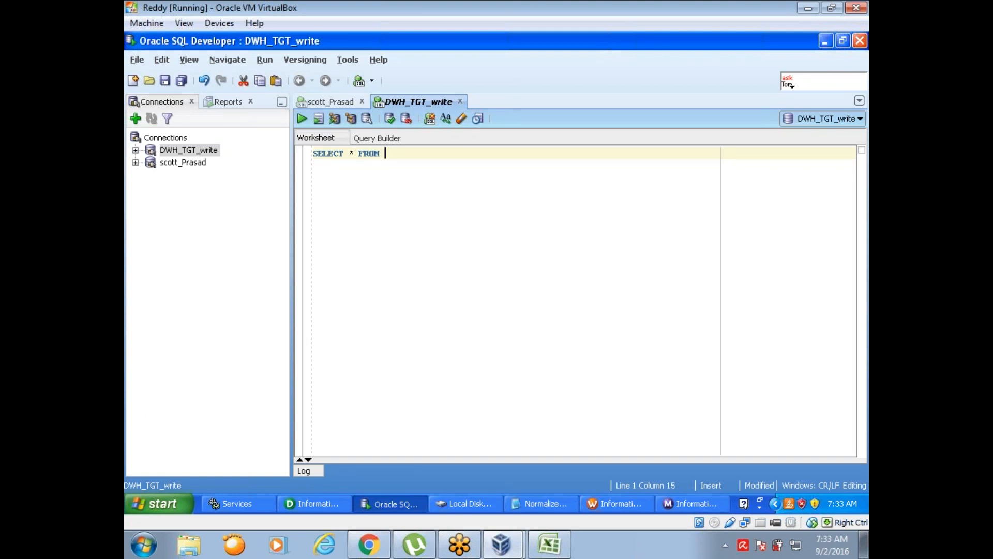
left_click(313, 505)
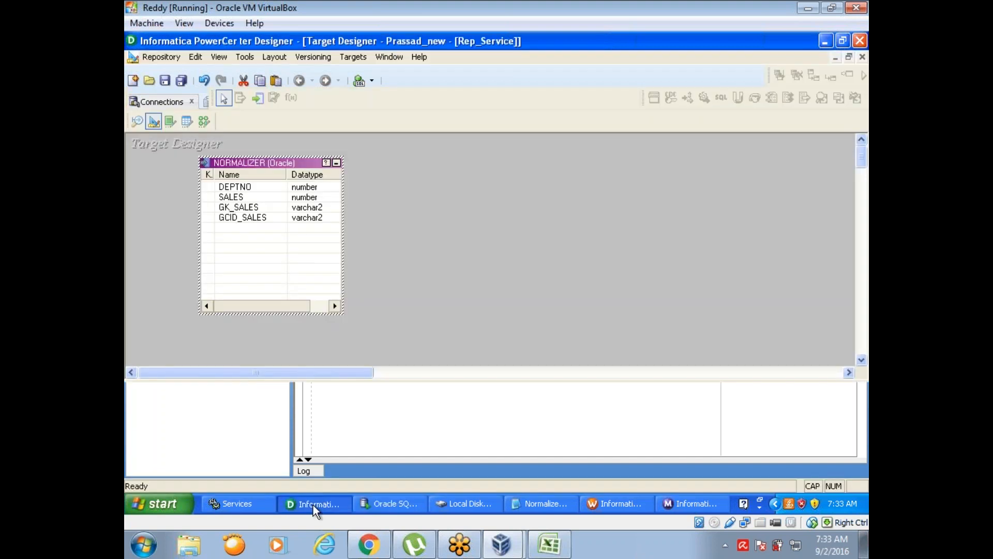
left_click(312, 505)
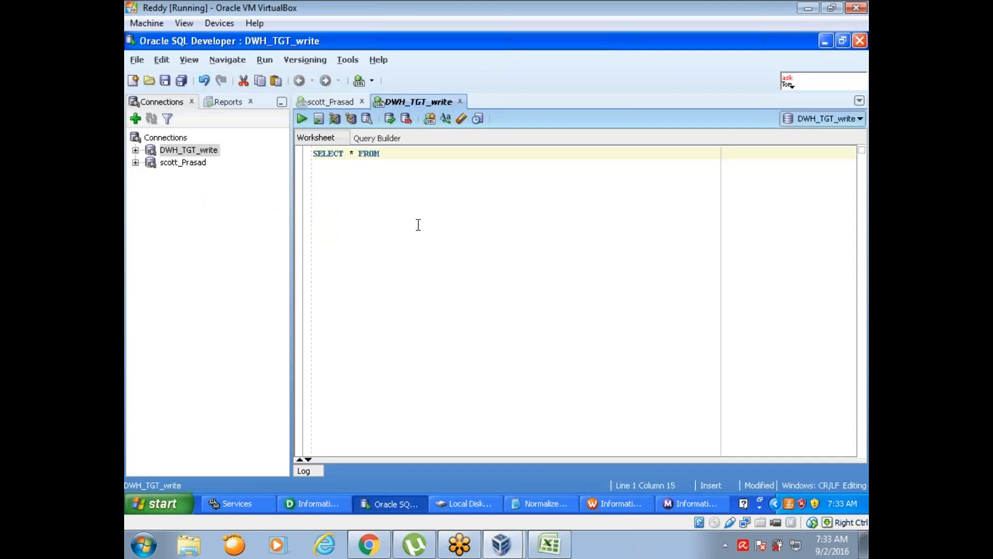
type("NORMALIZER")
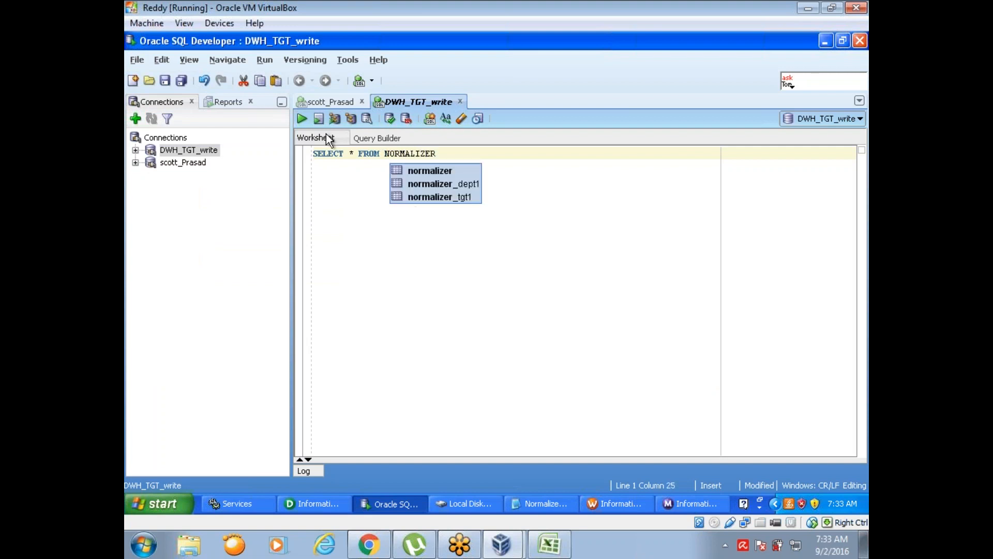
left_click(302, 119)
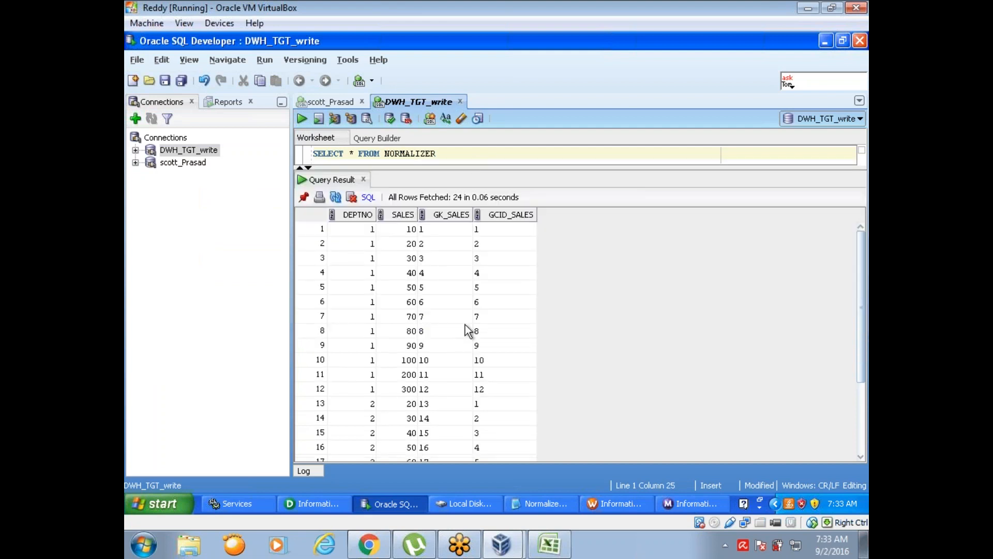
- Examine the DEPTNO, GK_SALES and GCID_SALES values through to the last row of the NORMALIZER query result
left_click(367, 231)
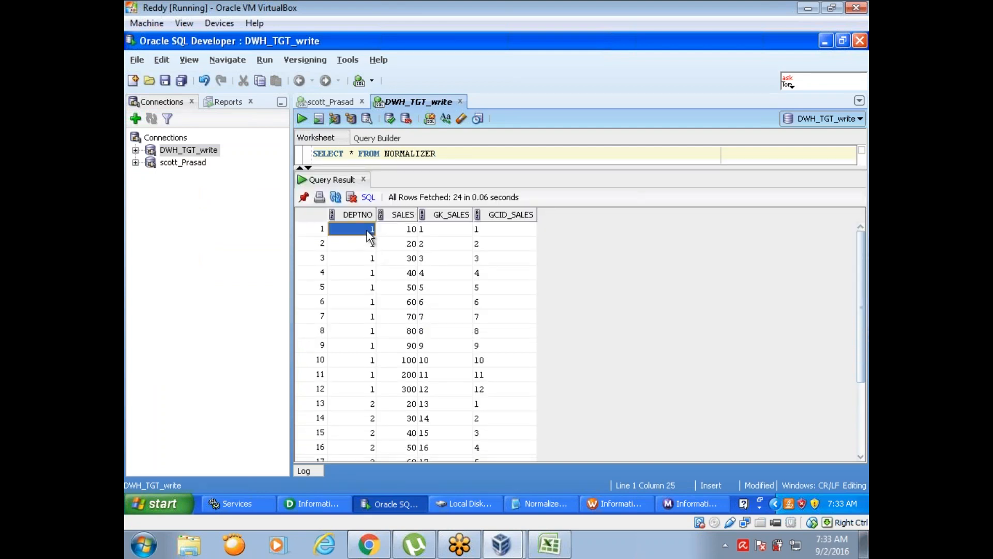
left_click(370, 389)
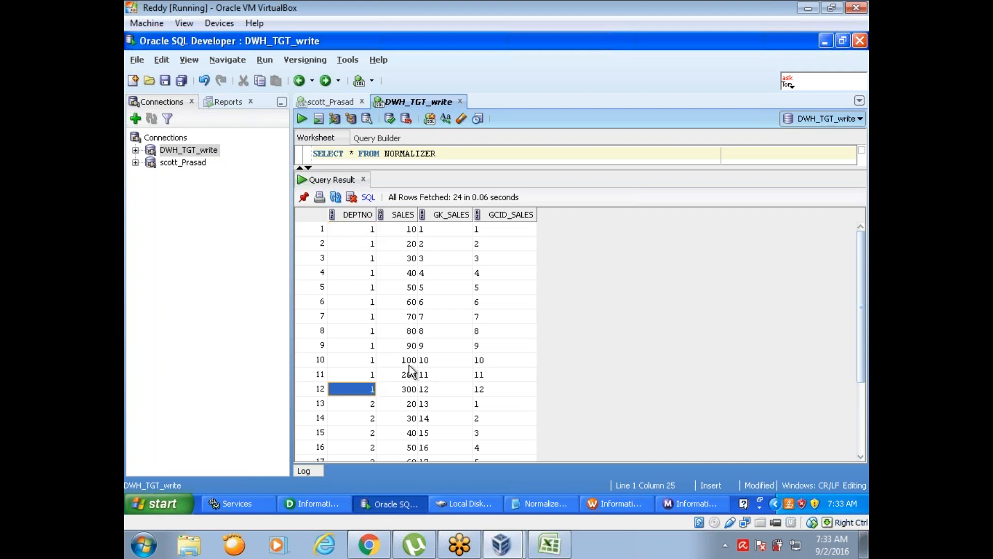
left_click(439, 391)
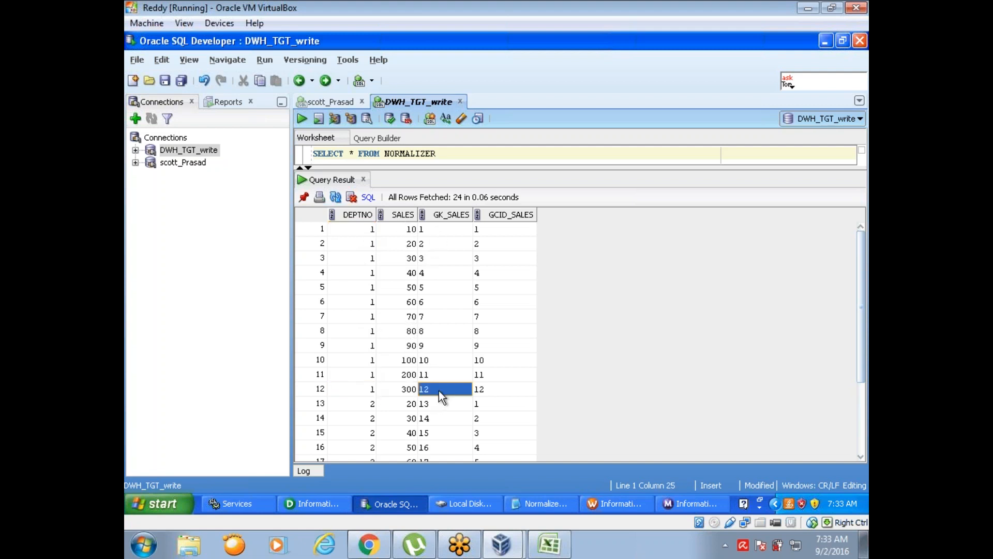
left_click(506, 390)
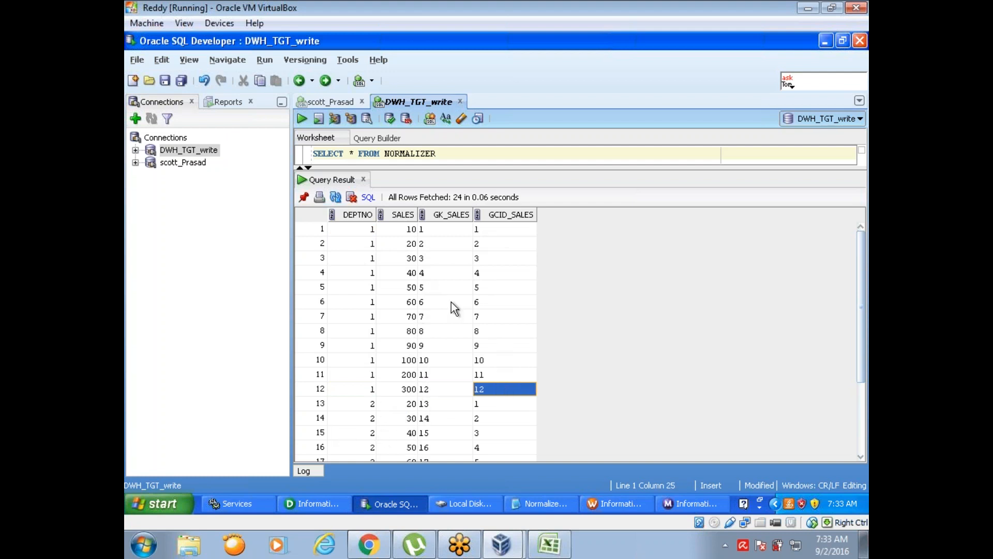
left_click(437, 402)
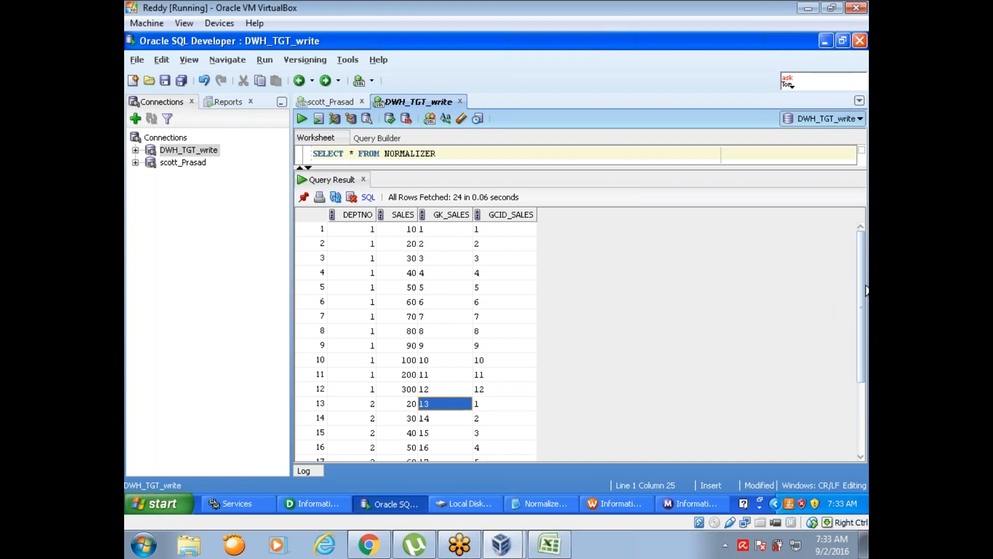
left_click_drag(863, 325, 867, 452)
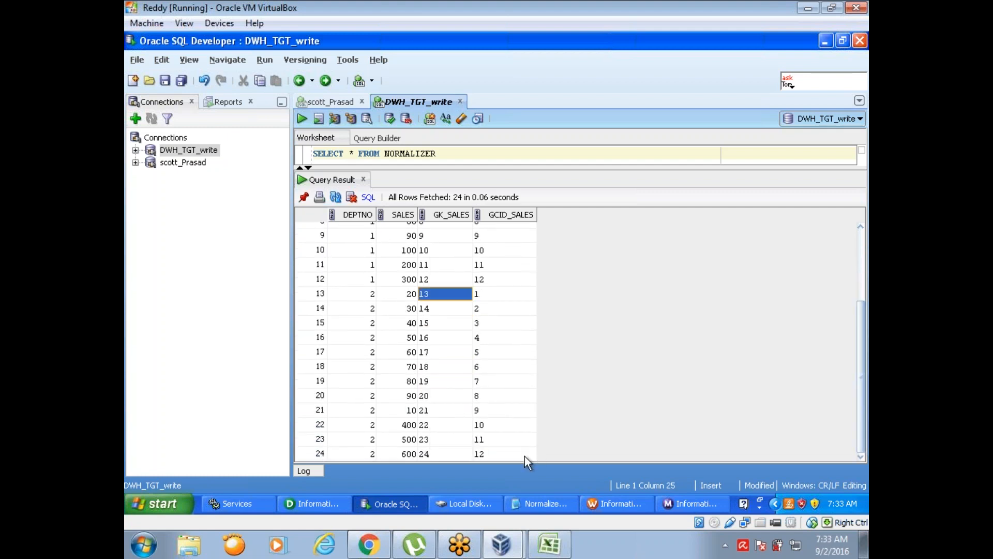
- Return to Workflow Manager, rerun the s_M_NORMALIZER task and check the new run in Workflow Monitor
left_click(620, 503)
right_click(571, 252)
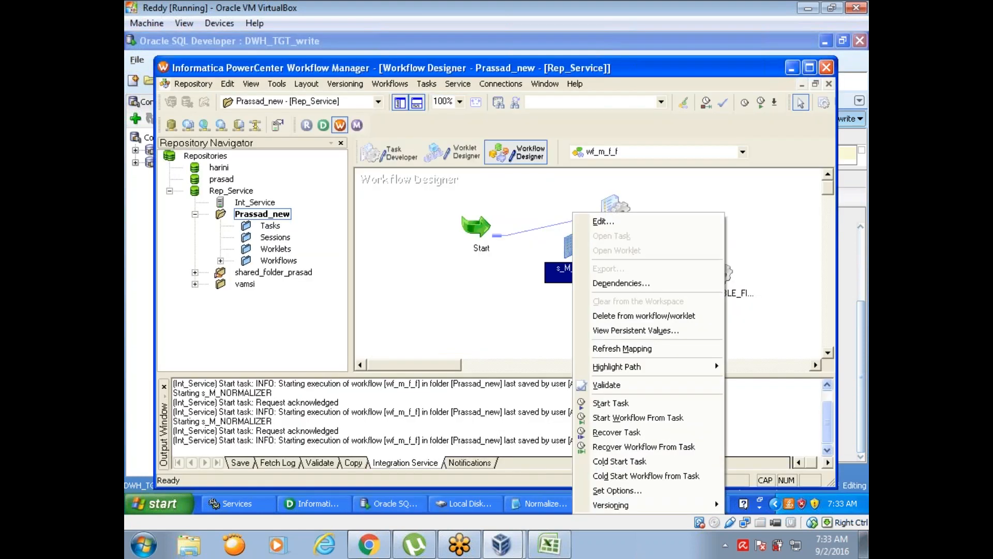
left_click(611, 402)
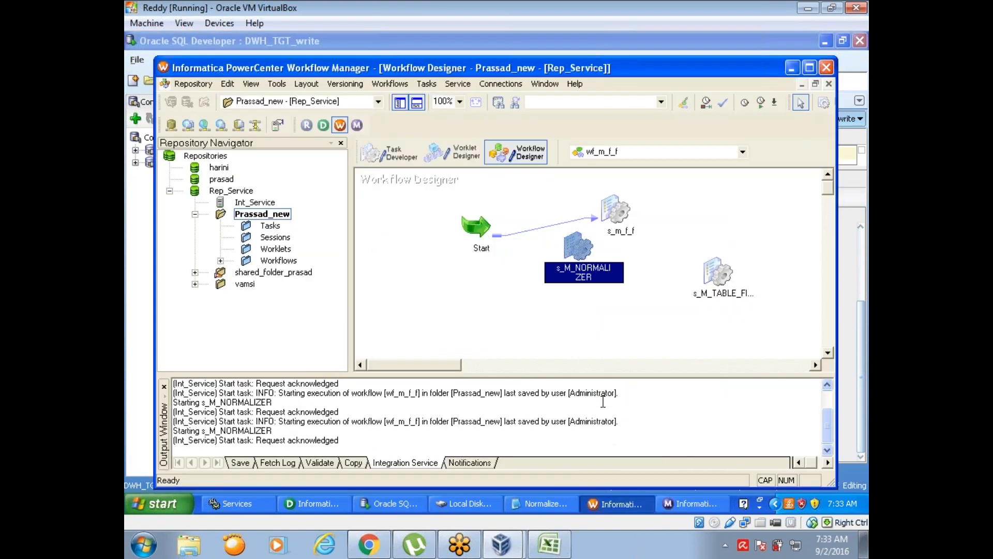
left_click(693, 510)
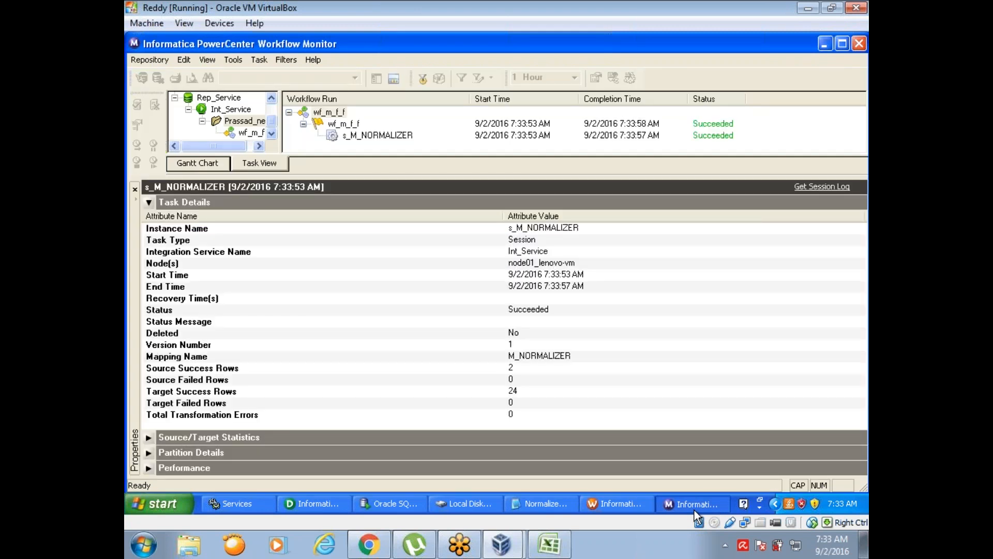
- Rerun the NORMALIZER table query in SQL Developer to refresh the GK_SALES and GCID_SALES values
left_click(397, 503)
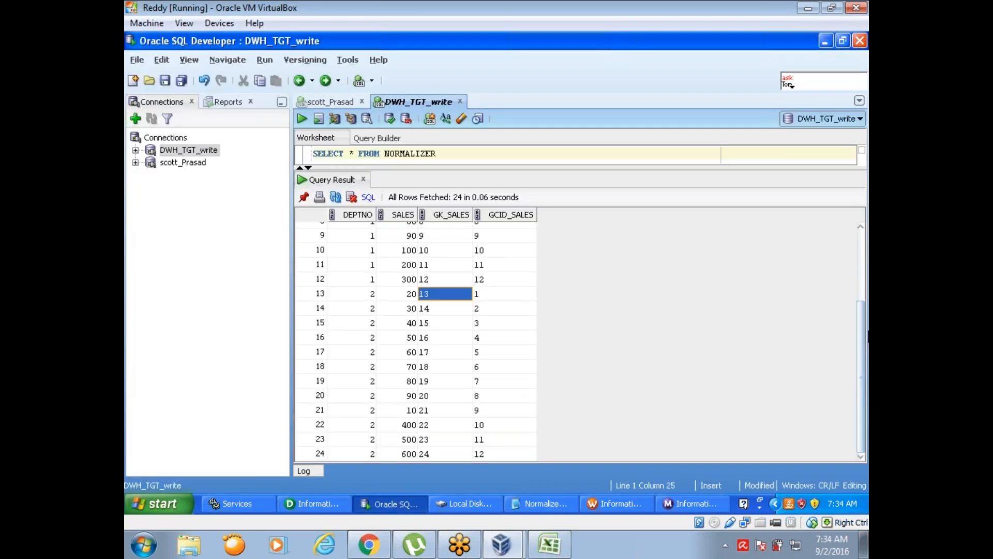
left_click_drag(862, 334, 849, 188)
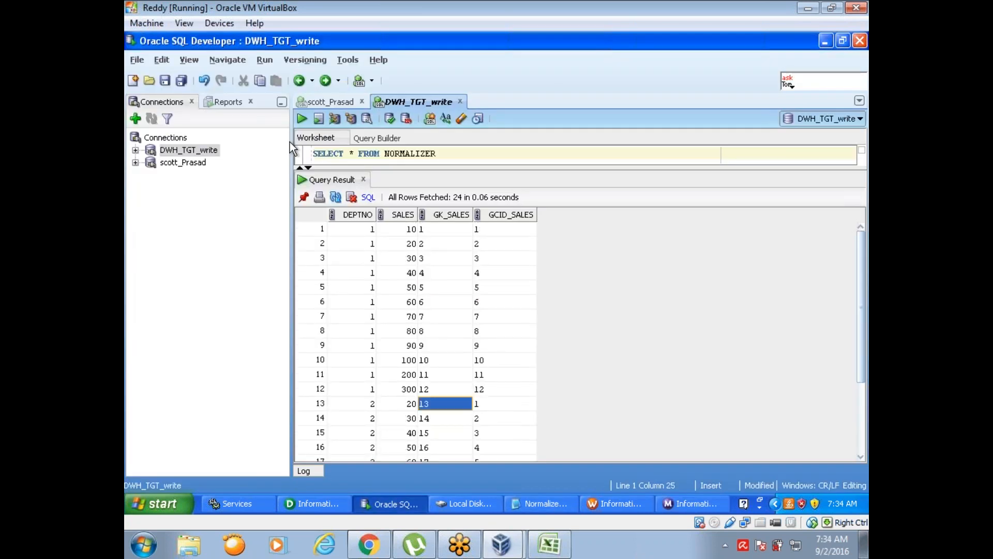
left_click(303, 120)
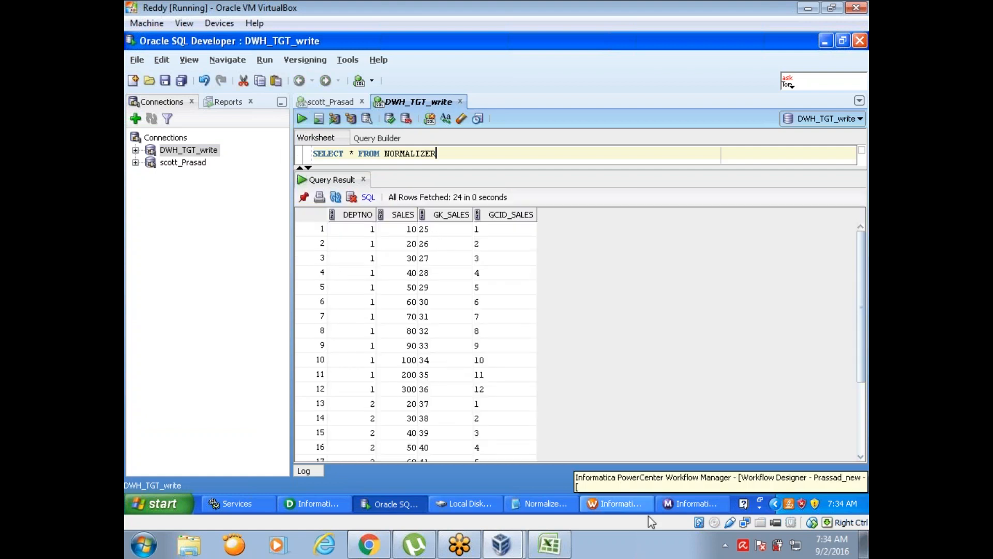
- Switch back to Workflow Manager and start the s_M_NORMALIZER task once more
left_click(616, 503)
right_click(581, 259)
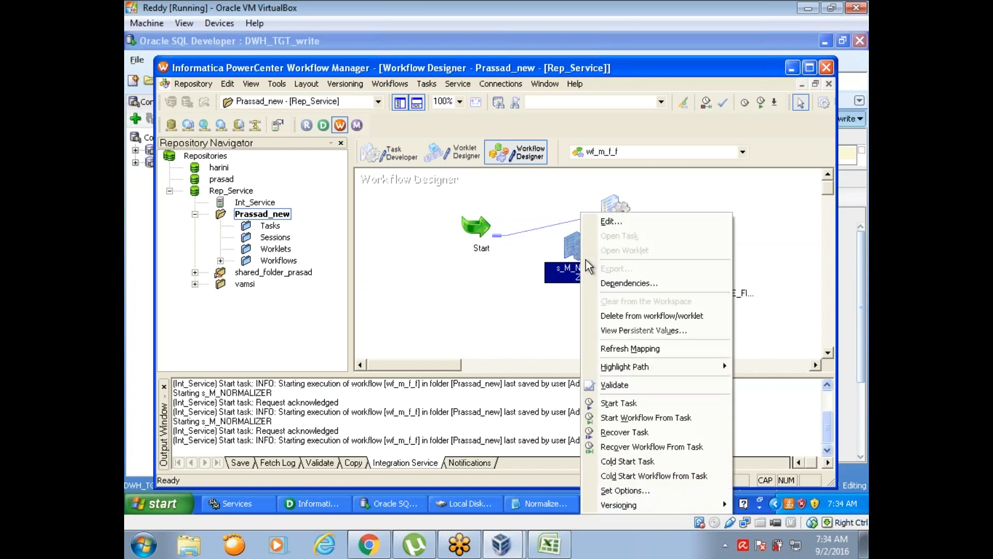
left_click(620, 402)
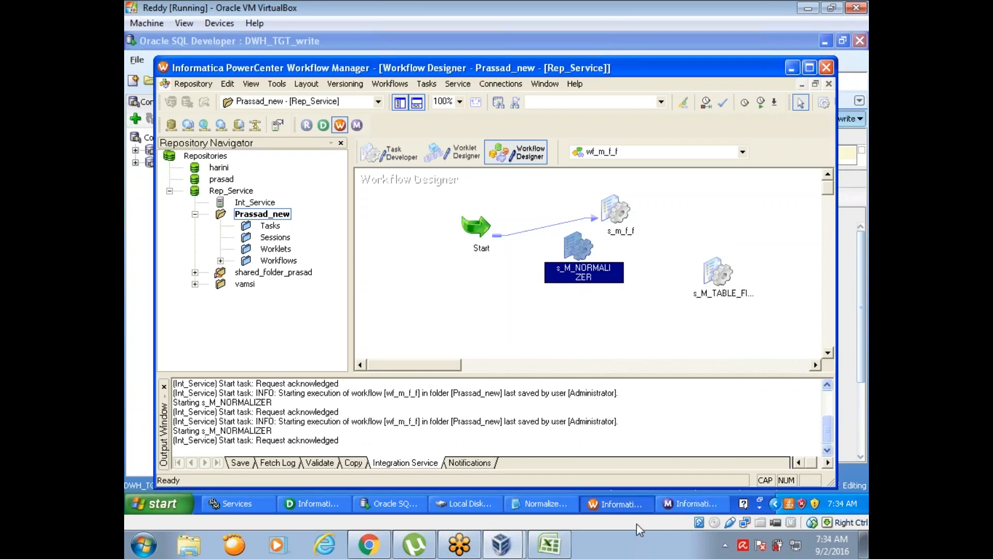
- Check the new s_M_NORMALIZER run in Workflow Monitor and close the Local Disk window
left_click(692, 503)
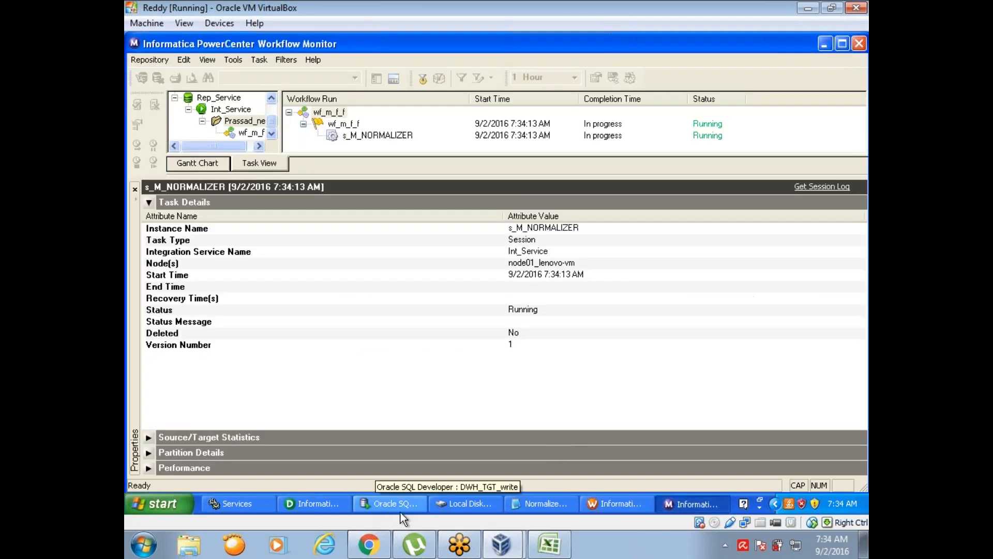
left_click(466, 504)
right_click(468, 502)
left_click(473, 496)
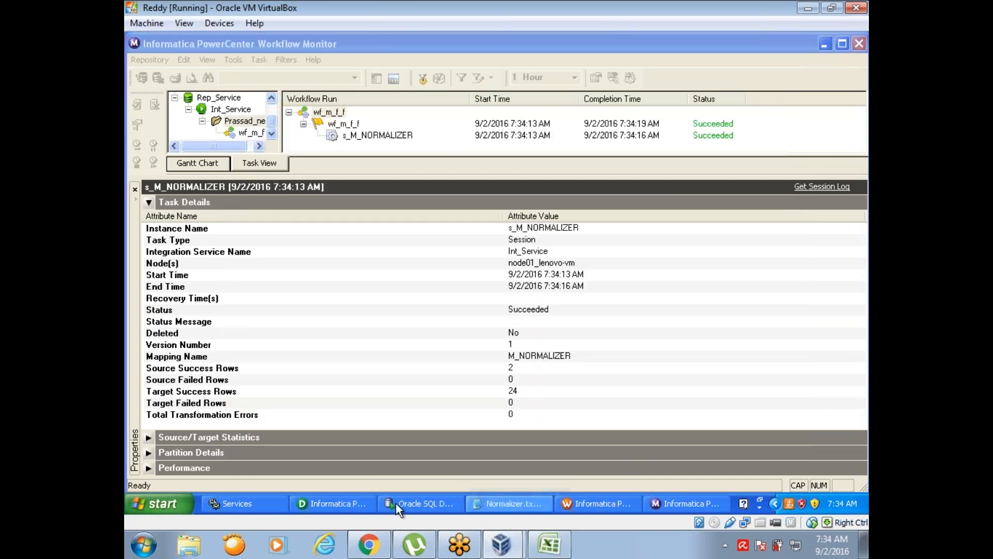
- Switch to SQL Developer, rerun the NORMALIZER table query and review the GK_SALES and GCID_SALES values through the last row
left_click(398, 504)
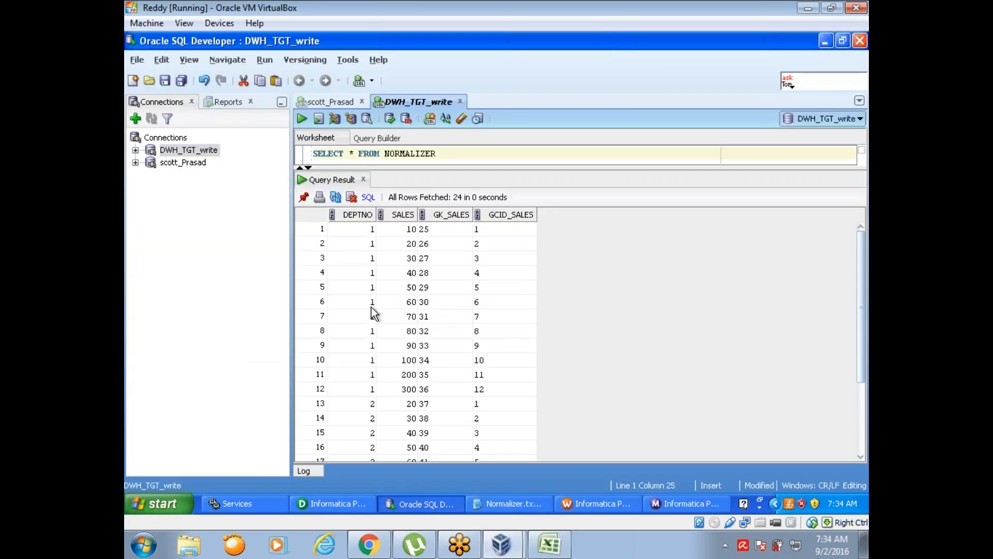
left_click(302, 119)
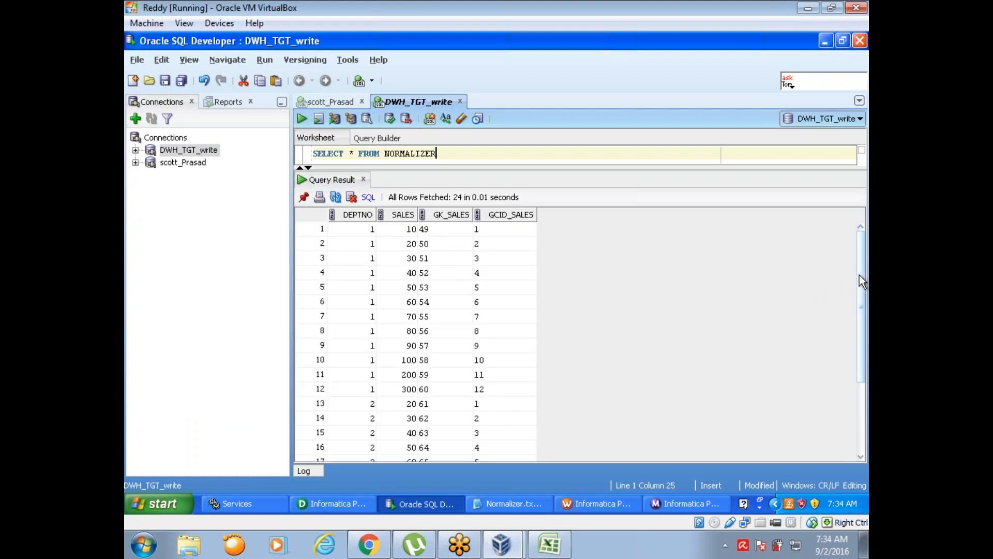
scroll(862, 276, "down", 3)
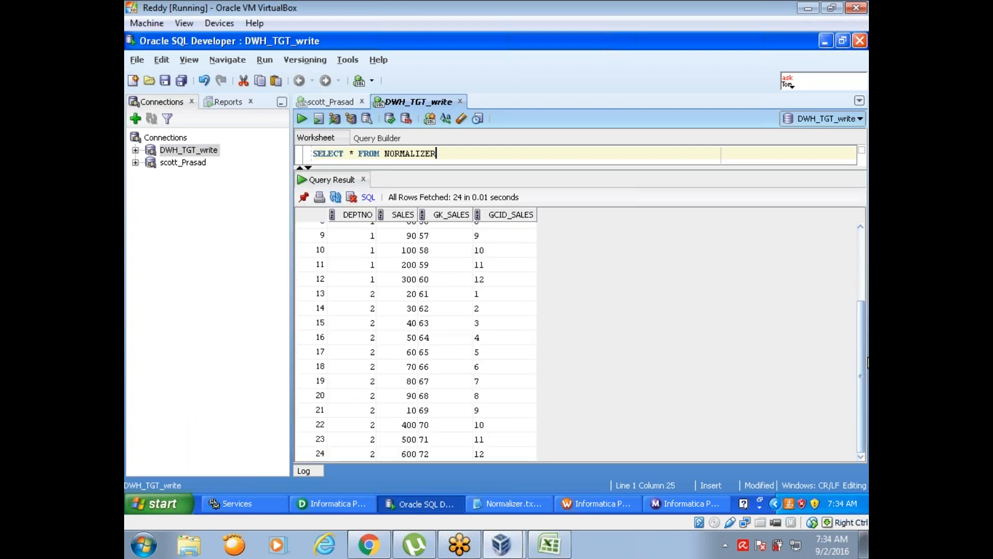
scroll(863, 269, "up", 3)
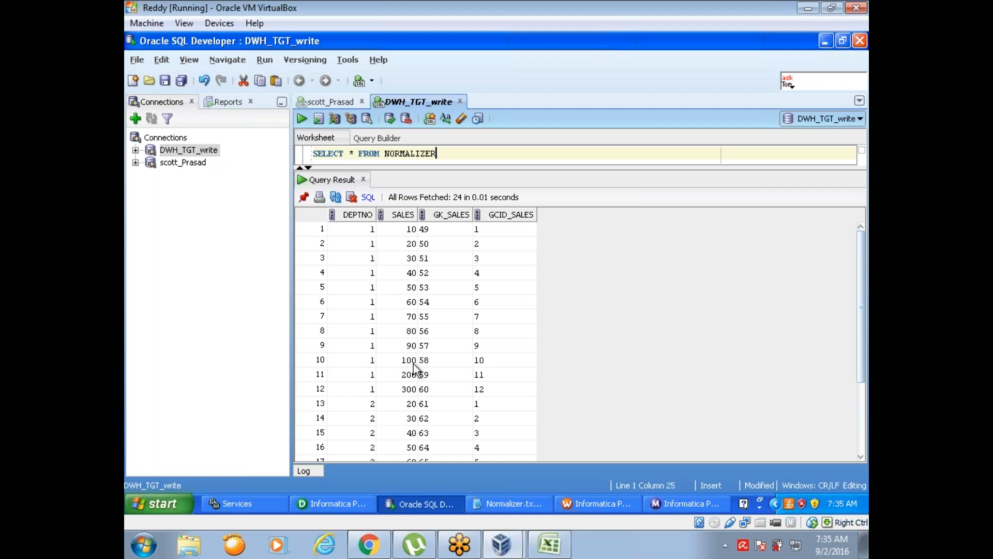
- Compare the DEPTNO and SALES cells in the first row of each department, rows 1 and 13
left_click(361, 228)
left_click(401, 230)
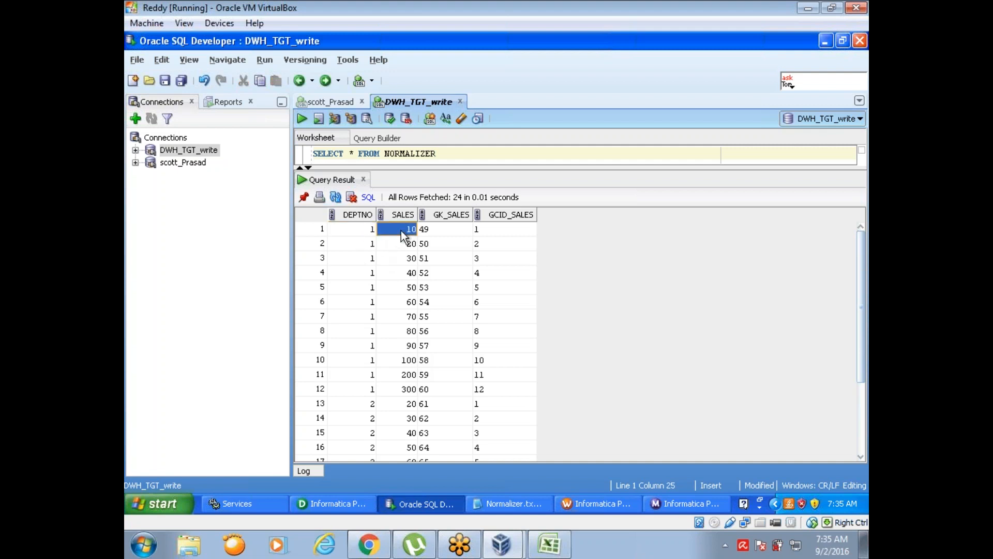
left_click(361, 409)
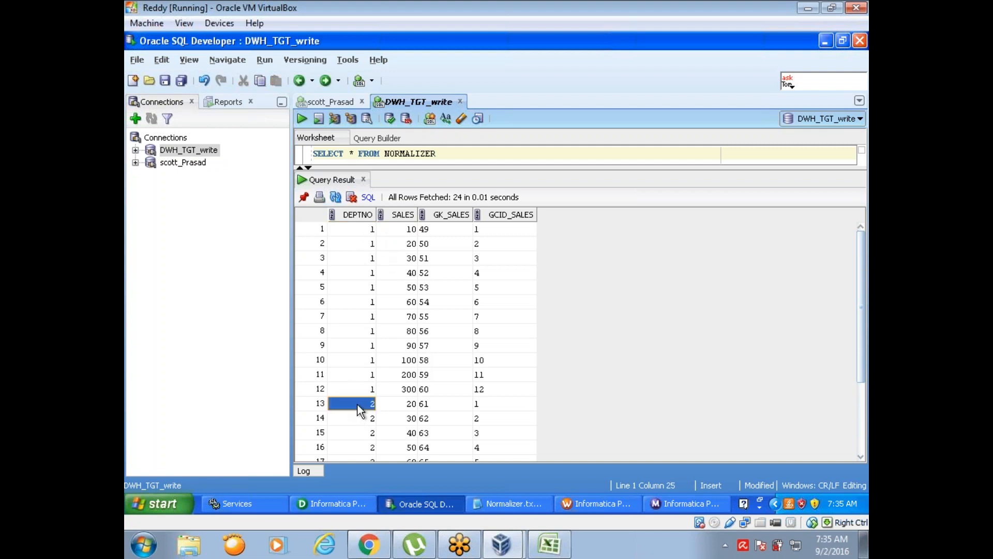
left_click(400, 407)
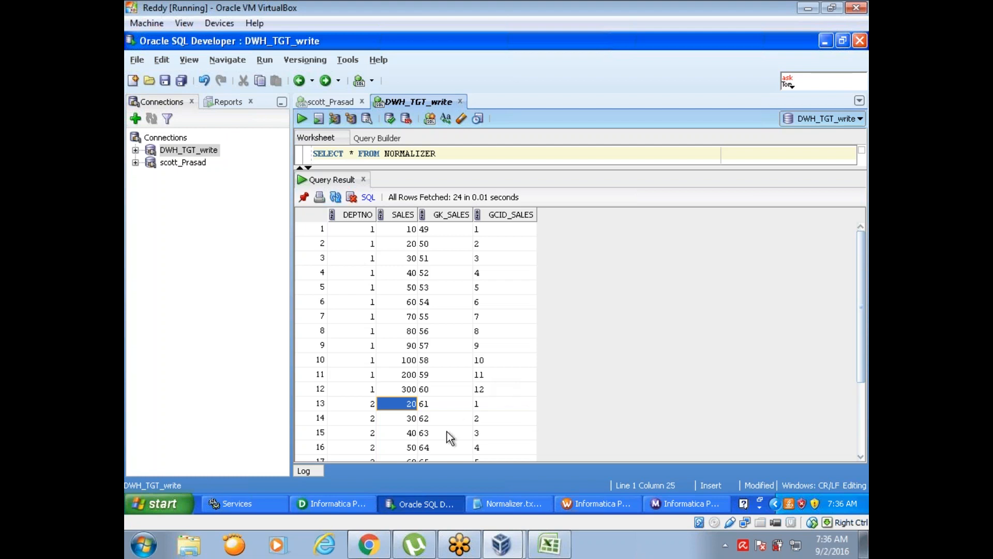
- Switch to the M_NORMALIZER mapping in PowerCenter Designer and compact the source, Source Qualifier and Normalizer to free space before the target
left_click(359, 507)
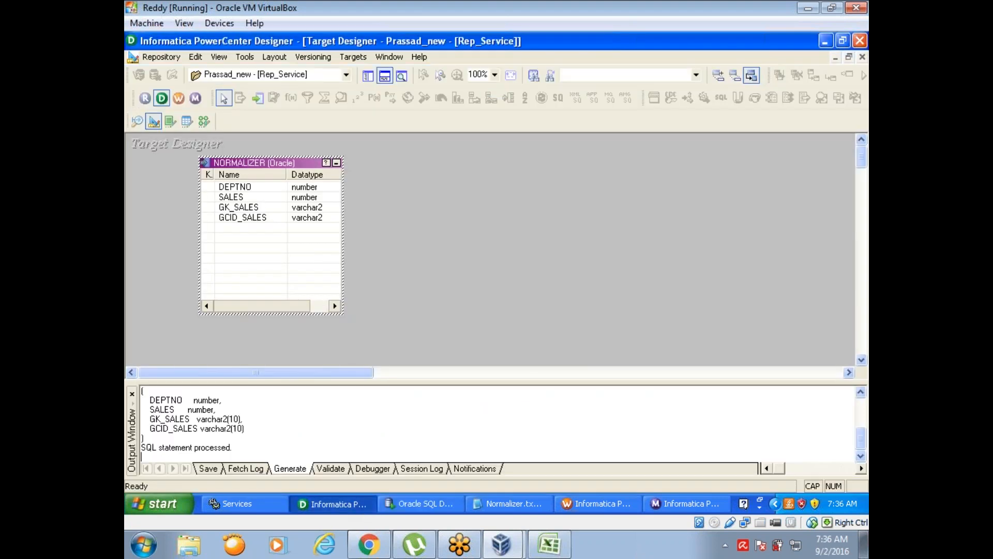
left_click(205, 122)
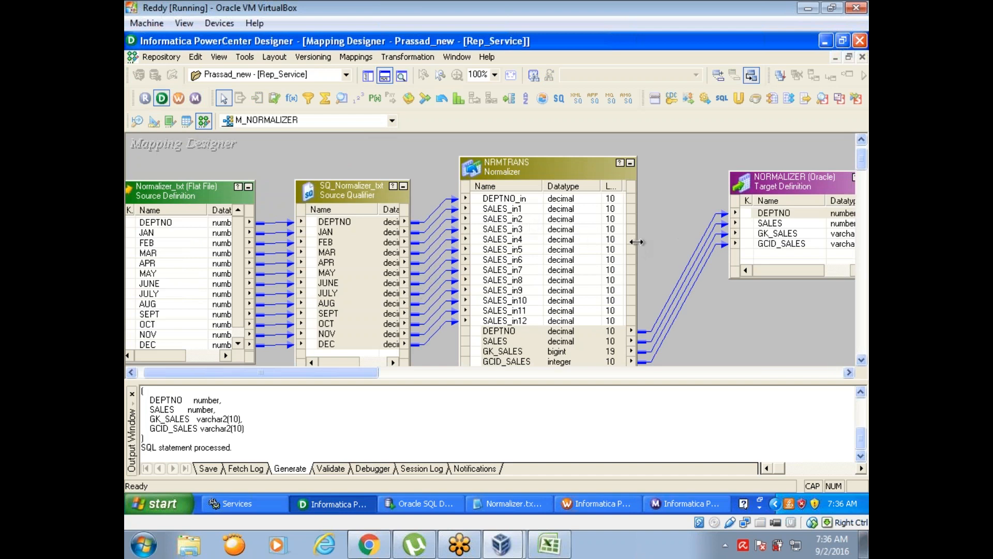
left_click_drag(635, 243, 560, 228)
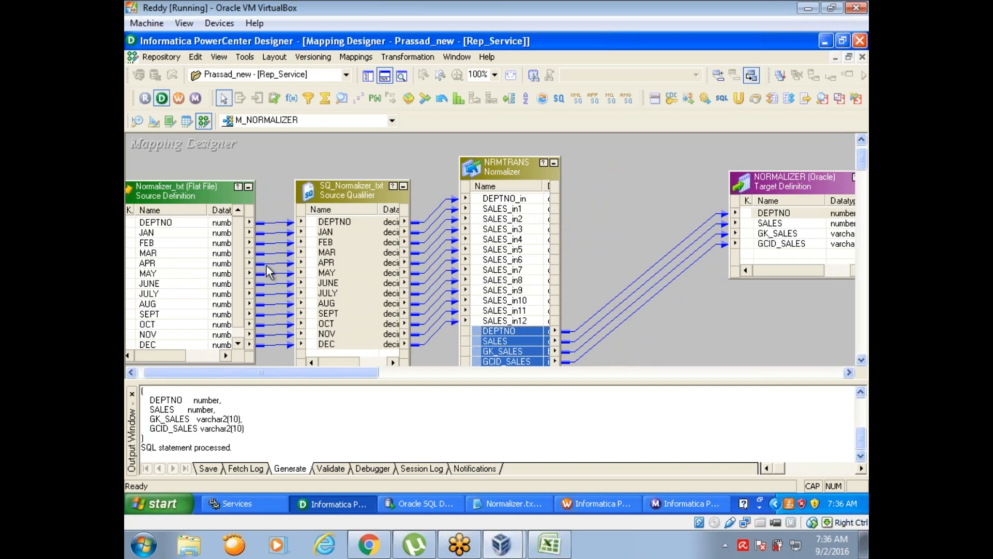
left_click_drag(256, 262, 195, 252)
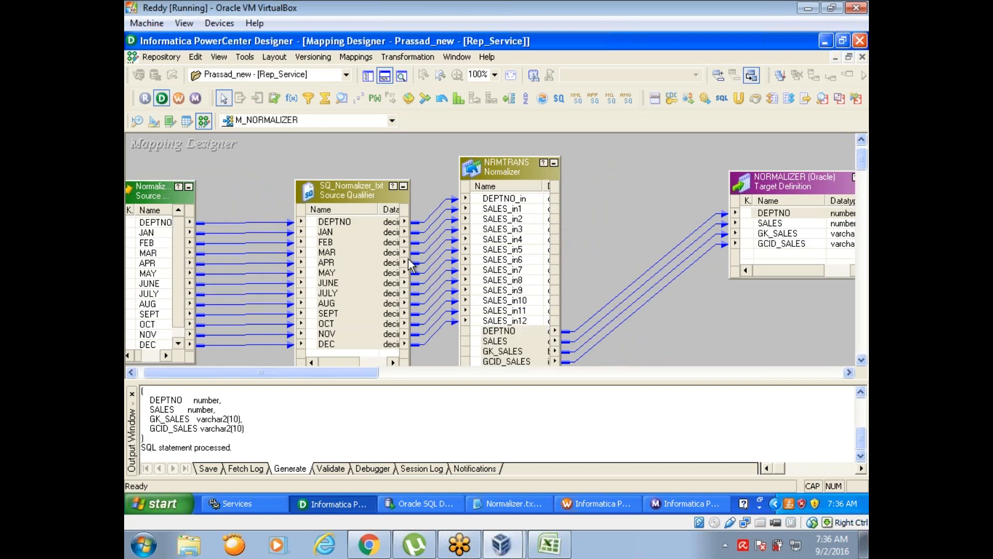
left_click_drag(408, 272, 371, 273)
left_click_drag(334, 191, 262, 194)
left_click_drag(510, 162, 376, 172)
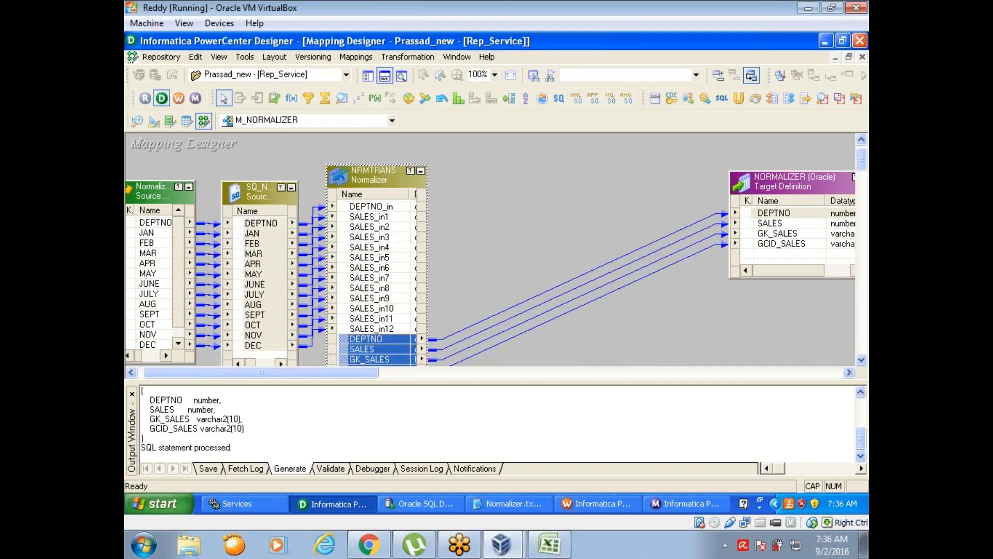
- Delete all four links between the NRMTRANS Normalizer and the NORMALIZER target
left_click(584, 265)
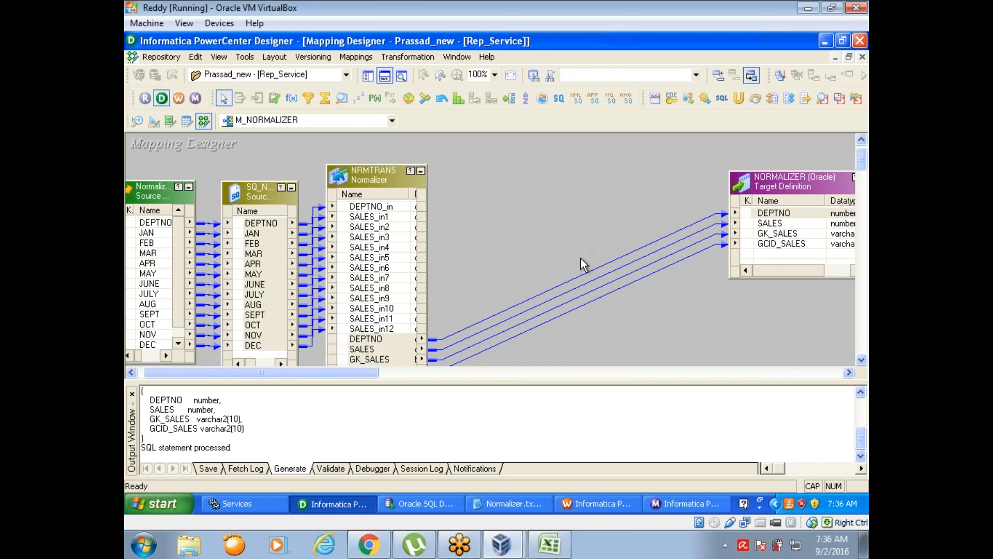
left_click(595, 295)
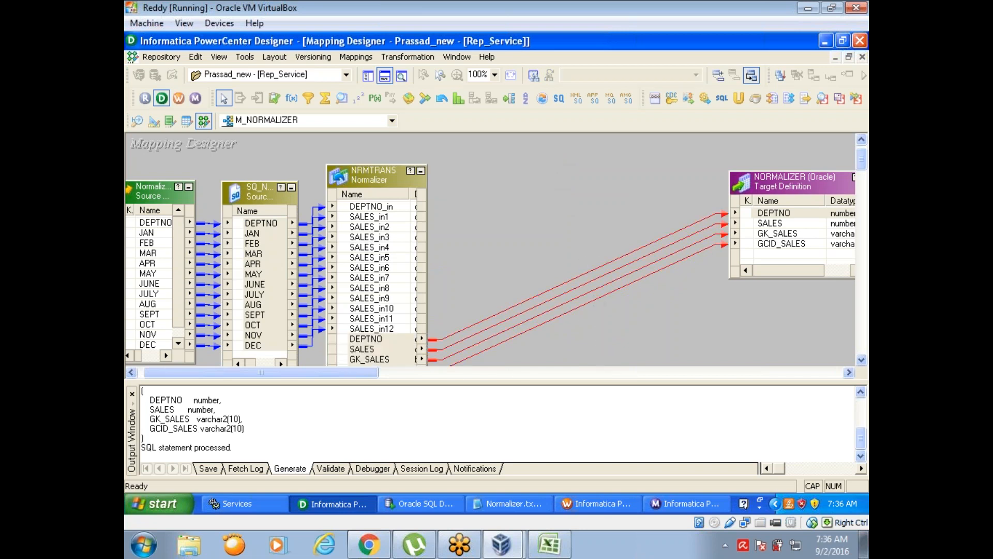
key("Delete")
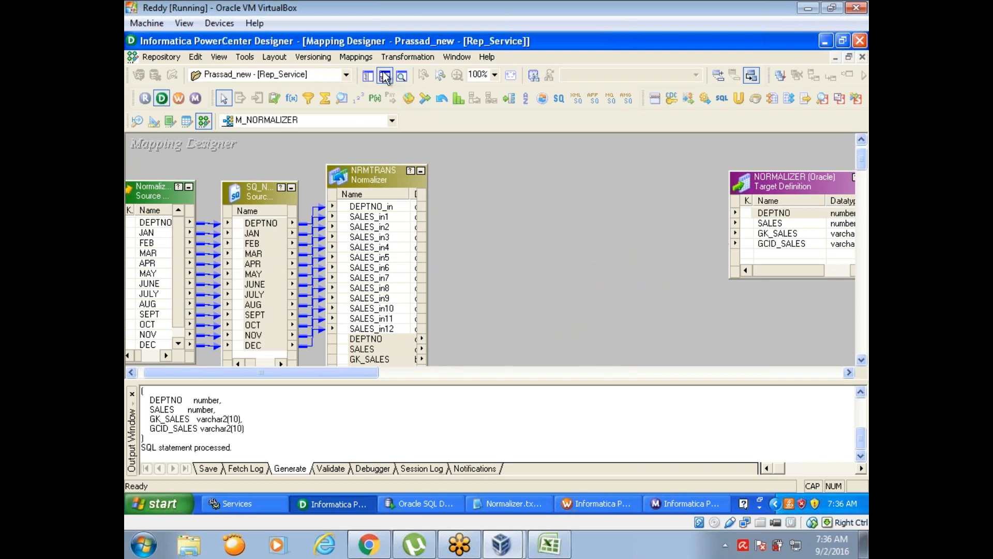
- Add an Aggregator between NRMTRANS and the target, and link DEPTNO, SALES, GK_SALES and GCID_SALES from the Normalizer into it
left_click(384, 76)
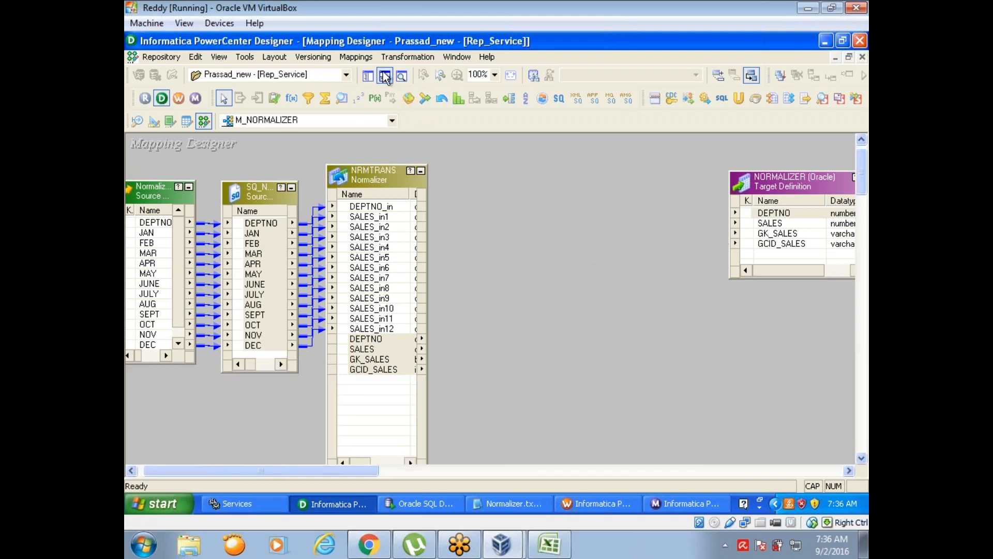
left_click(326, 100)
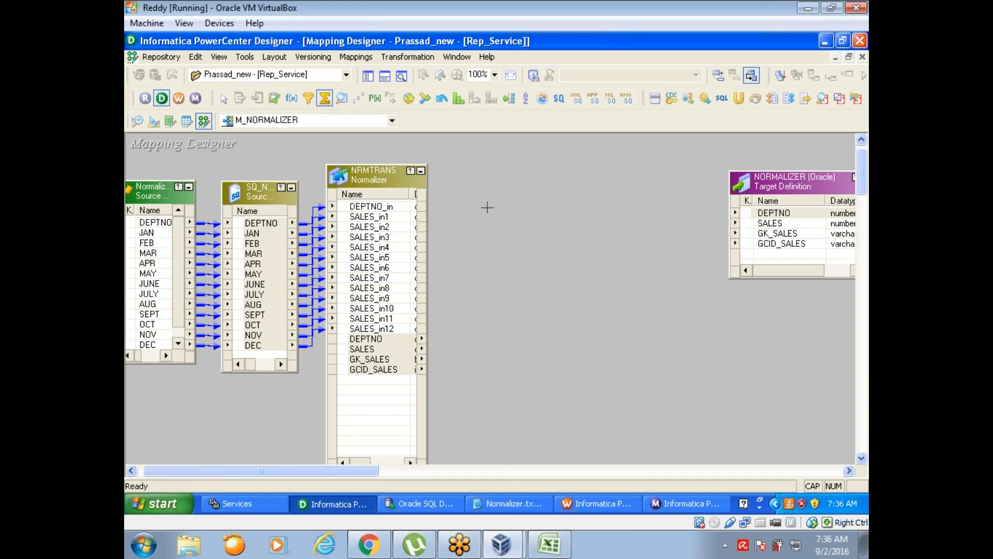
left_click_drag(486, 213, 608, 419)
left_click_drag(344, 340, 536, 273)
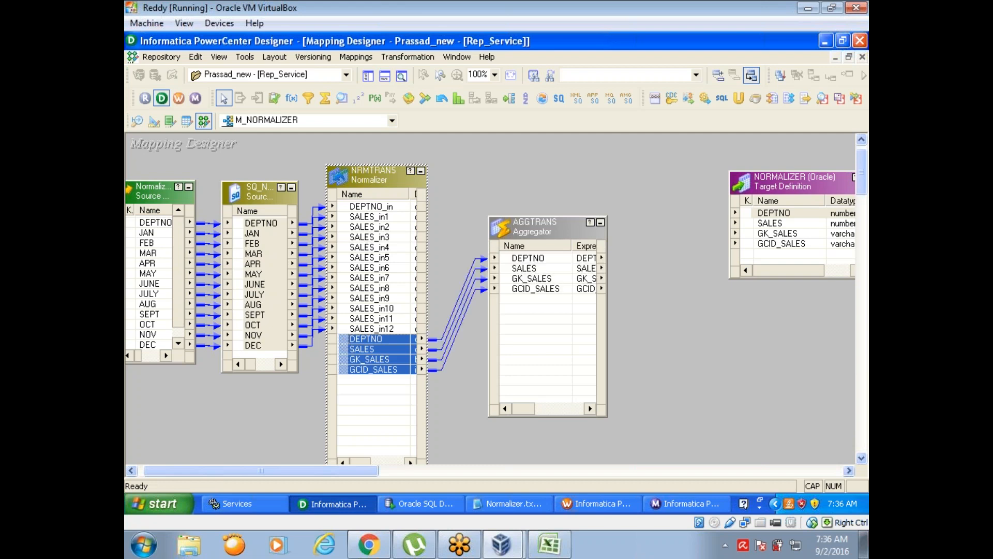
- Add a port named O_SUM_SALES as the first port of the Aggregator
double_click(533, 223)
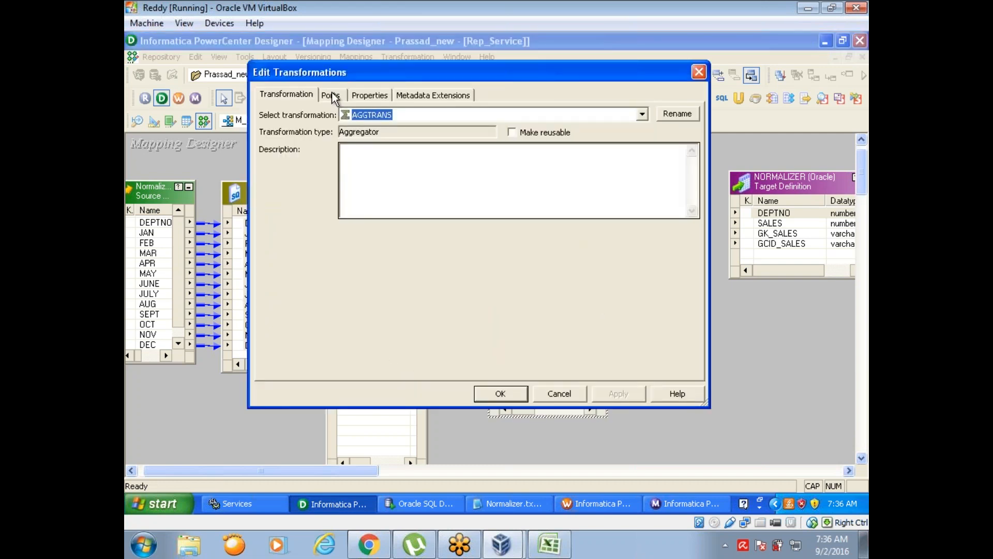
left_click(334, 97)
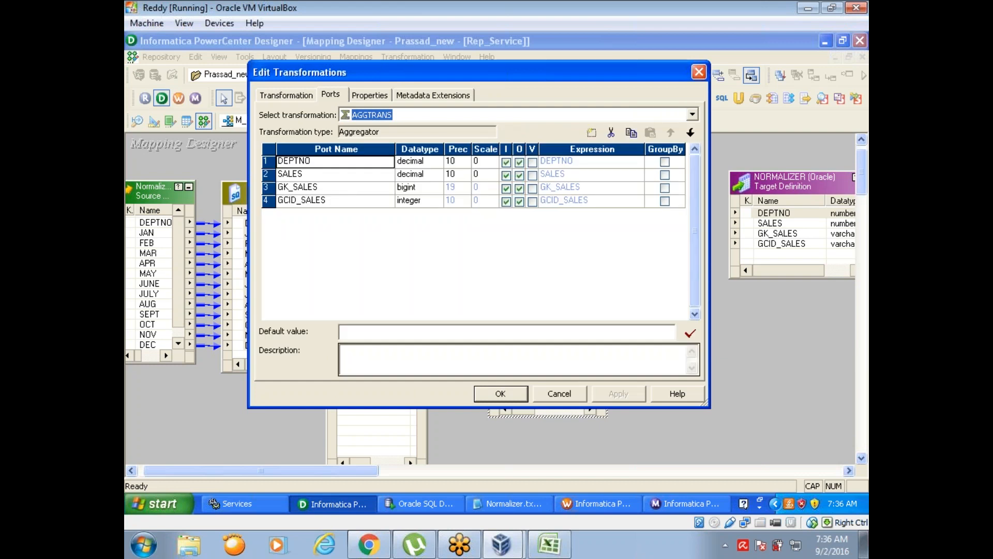
left_click(278, 161)
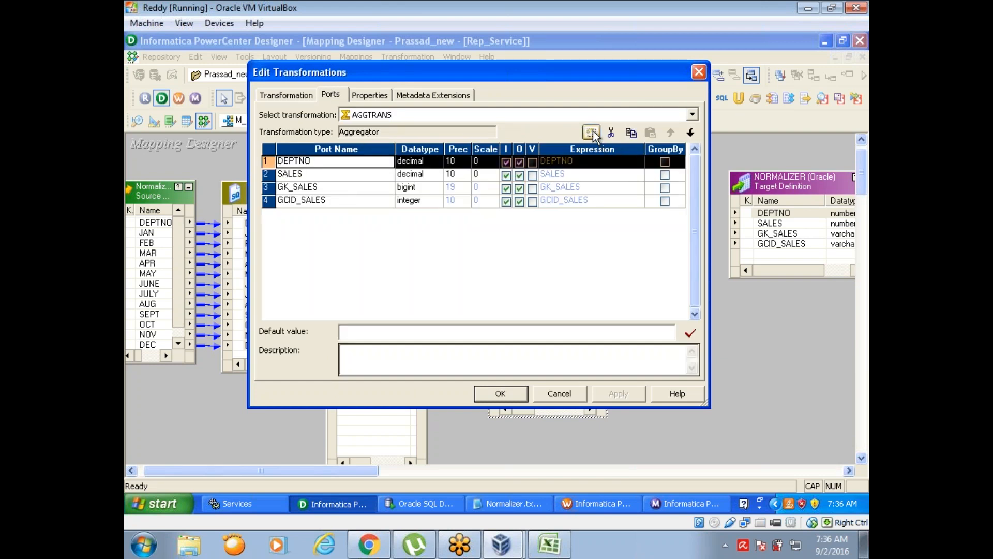
left_click(592, 132)
left_click(671, 133)
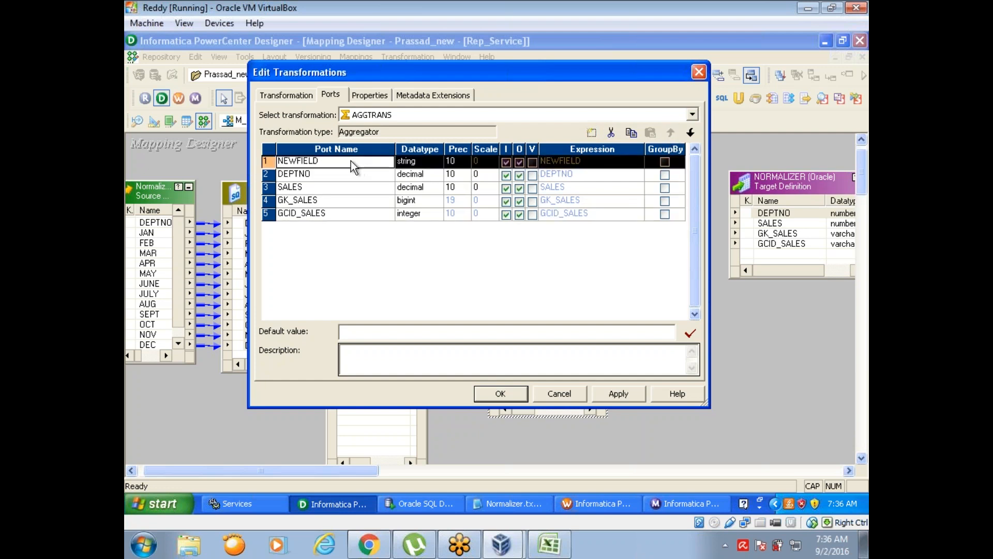
type("O_")
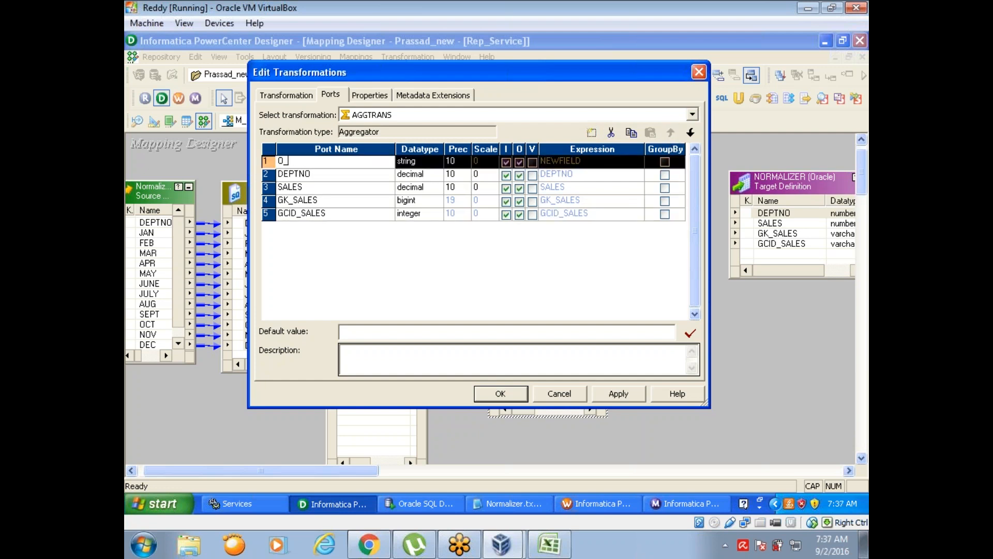
type("SUM_SALES")
- Set the O_SUM_SALES port's datatype to decimal and make it output-only
left_click(428, 160)
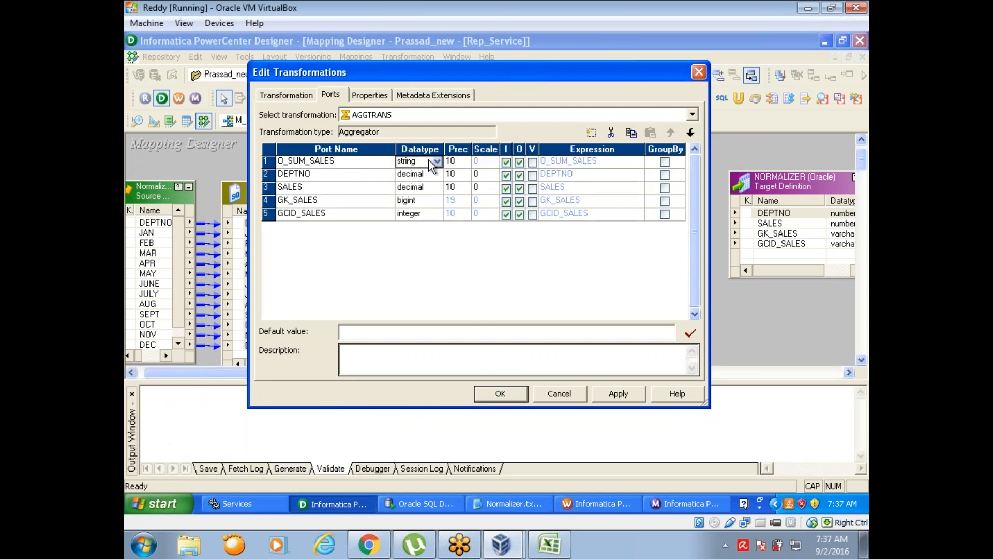
left_click(438, 163)
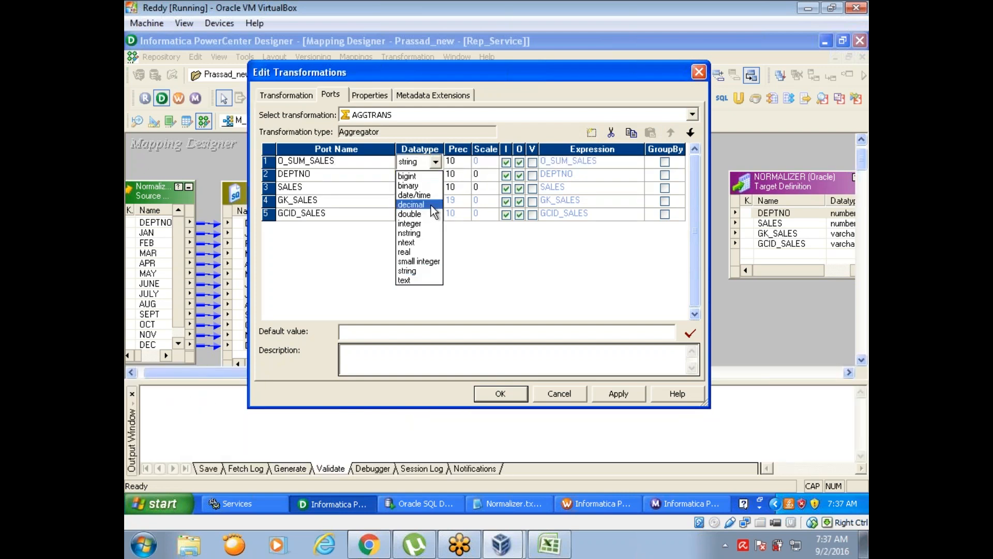
left_click(431, 208)
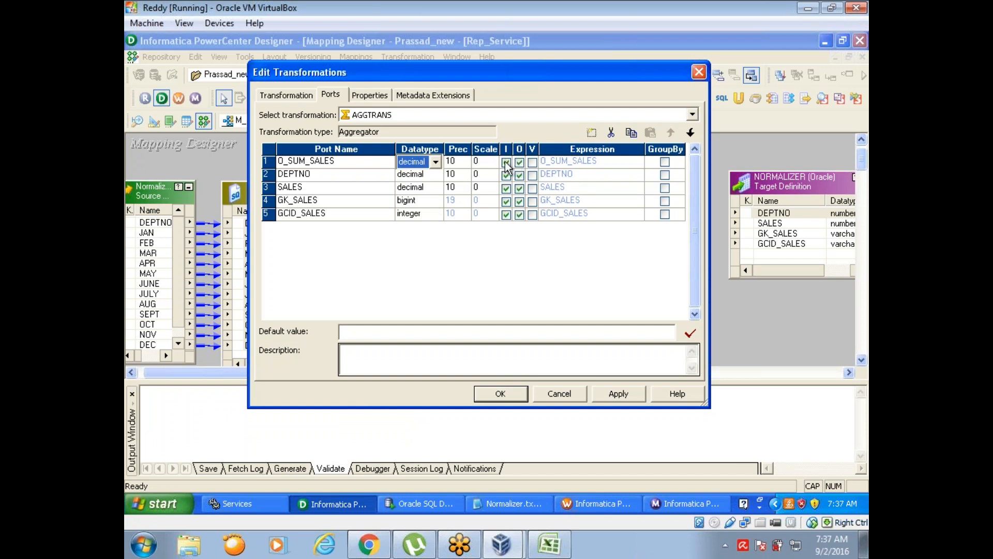
left_click(507, 162)
- Set the O_SUM_SALES expression to SUM(SALES) and validate it
left_click(634, 161)
left_click(640, 162)
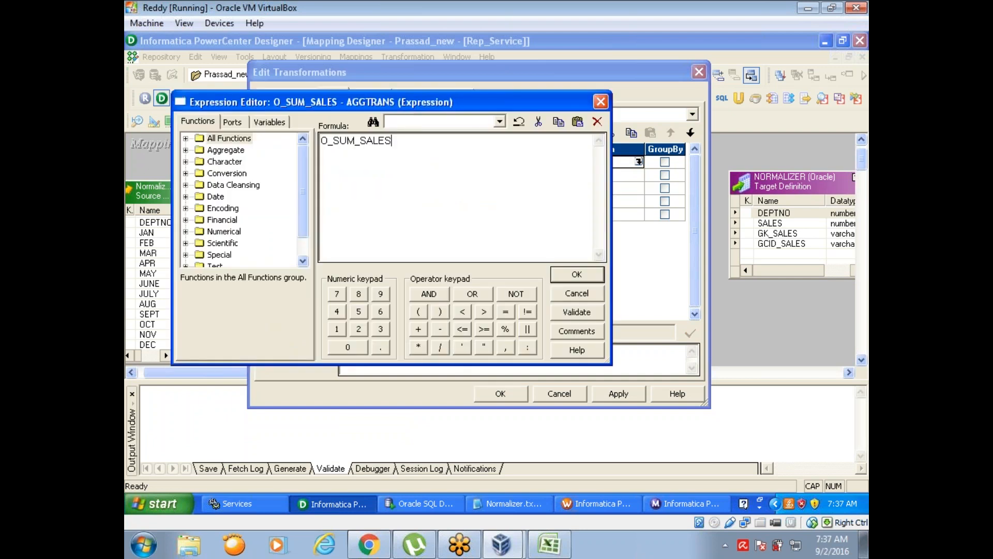
left_click_drag(403, 135, 265, 126)
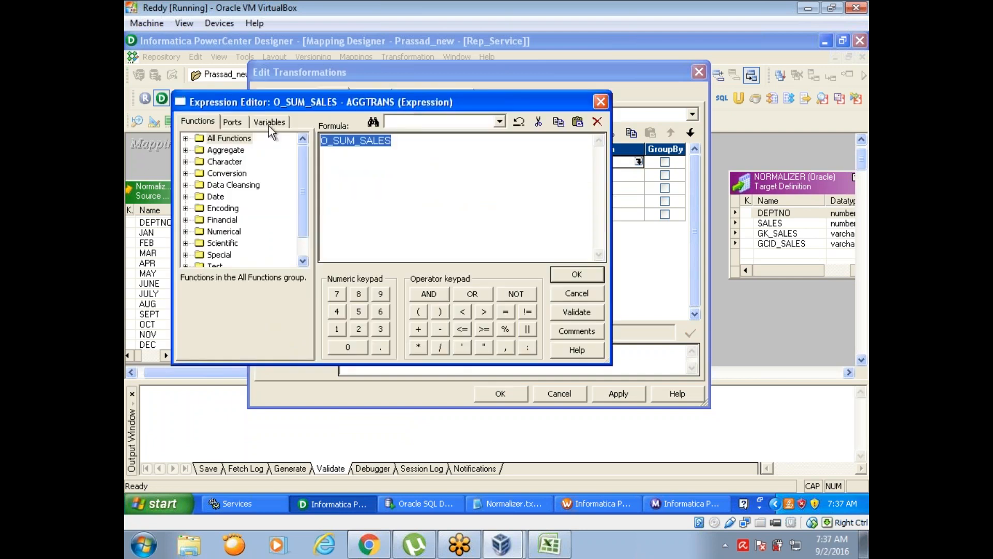
key("Delete")
type("SUM")
type("(SA")
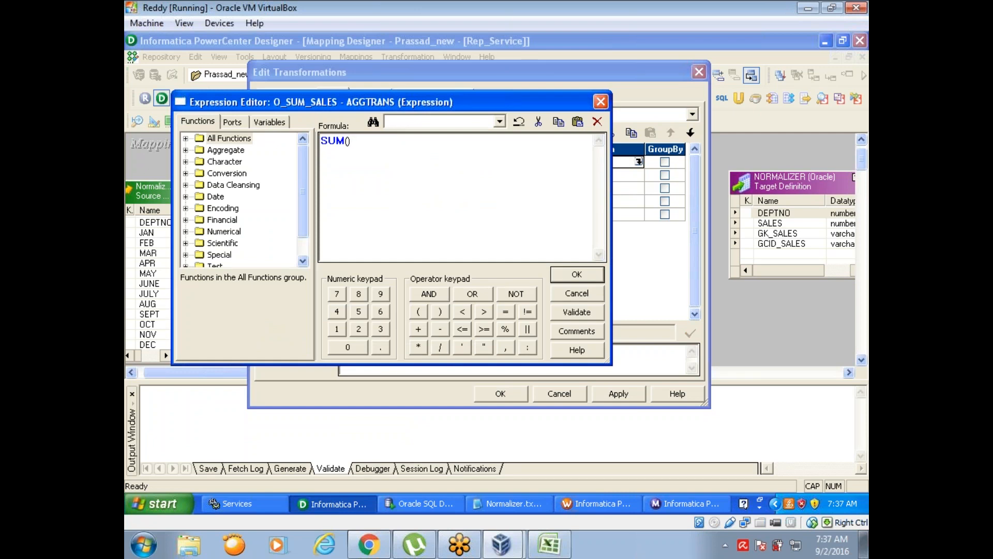
type("LES")
left_click(570, 311)
left_click(391, 254)
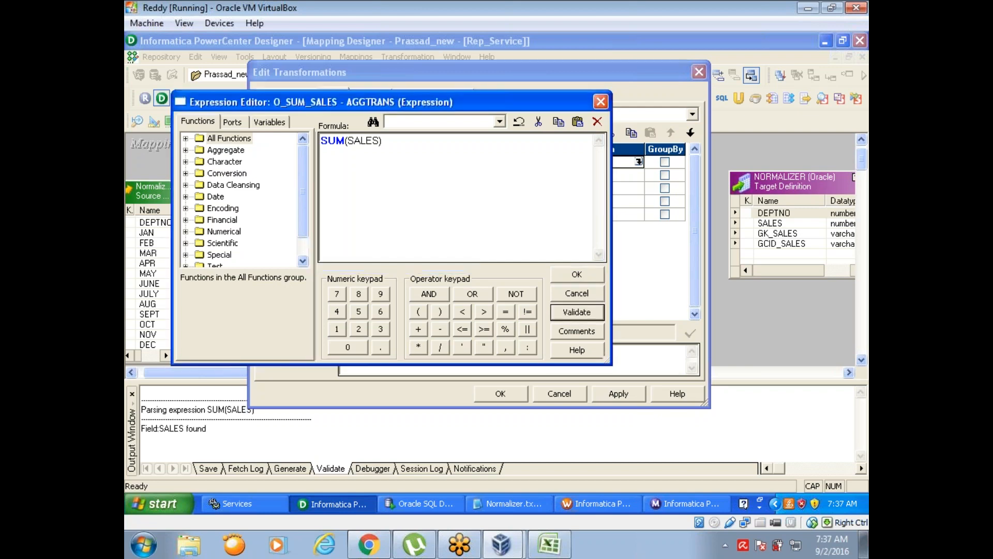
left_click(577, 274)
- Reorder the Aggregator ports so SALES is first, DEPTNO second and O_SUM_SALES third, and apply the changes
left_click(359, 163)
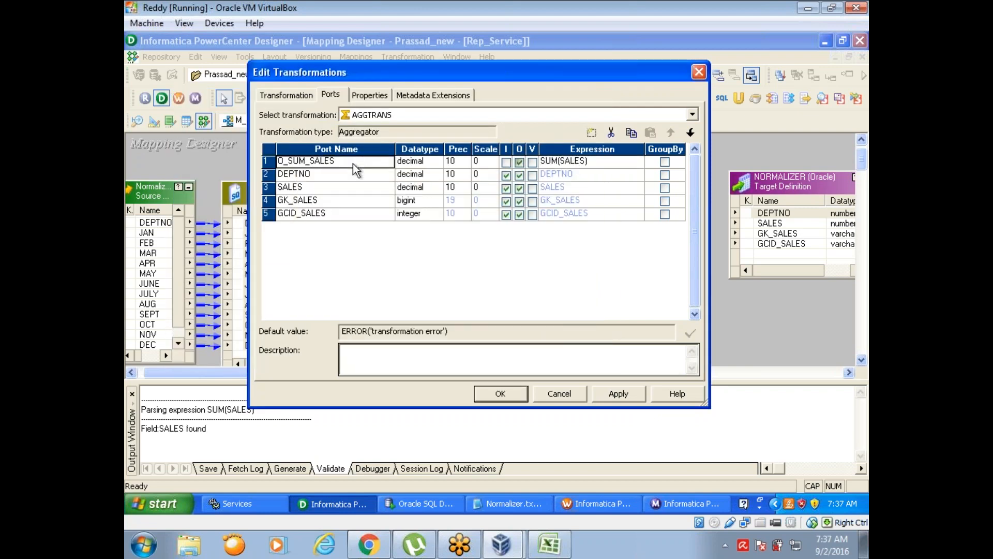
left_click(691, 134)
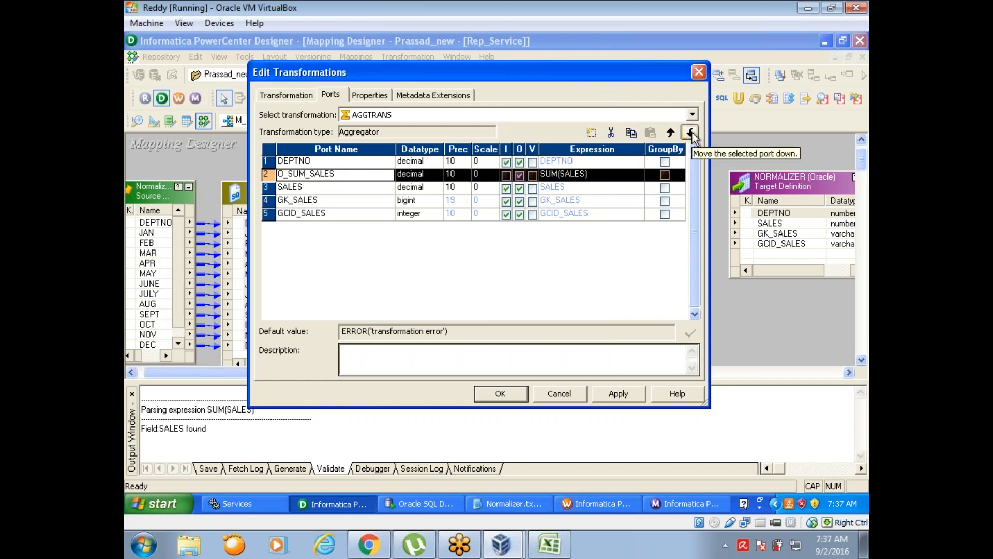
left_click(387, 189)
left_click(671, 133)
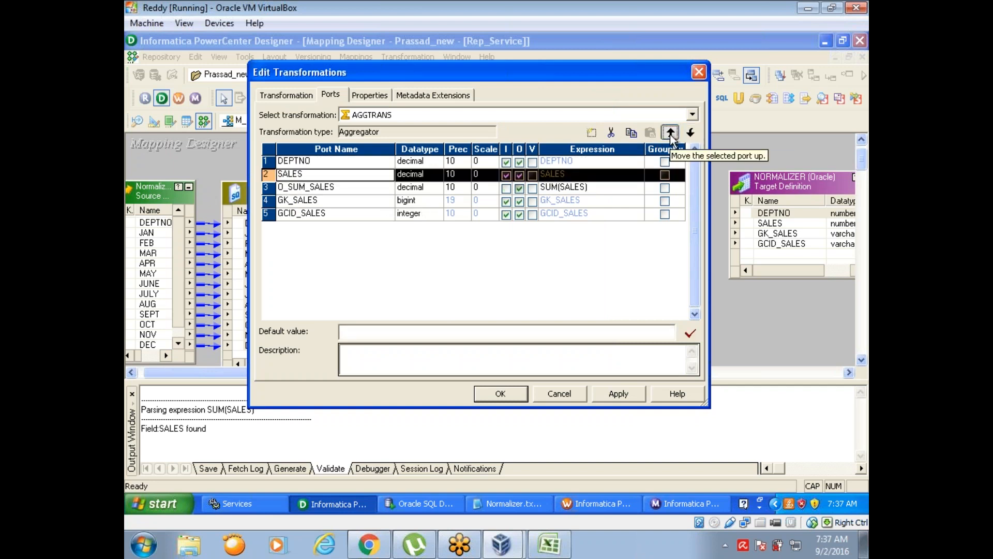
left_click(671, 133)
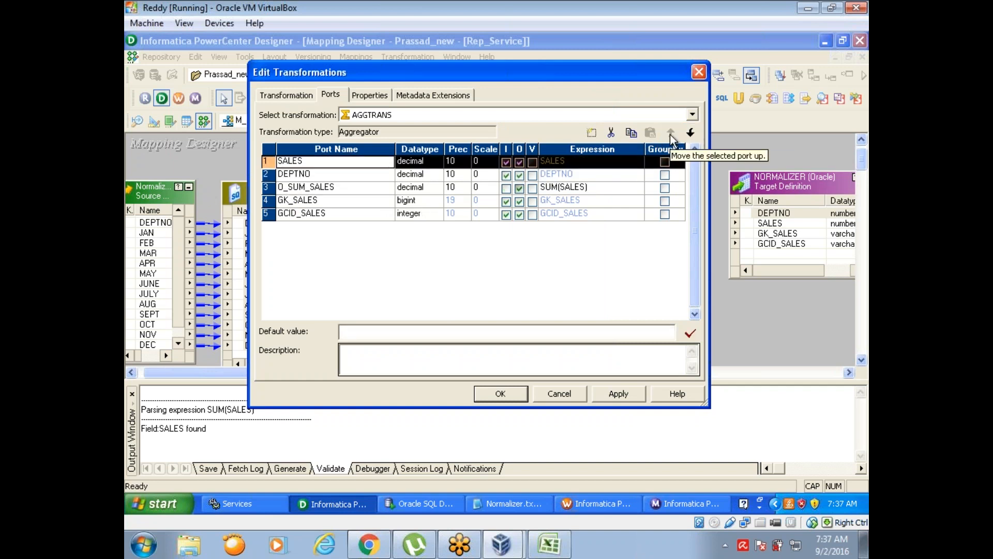
left_click(619, 394)
left_click(501, 394)
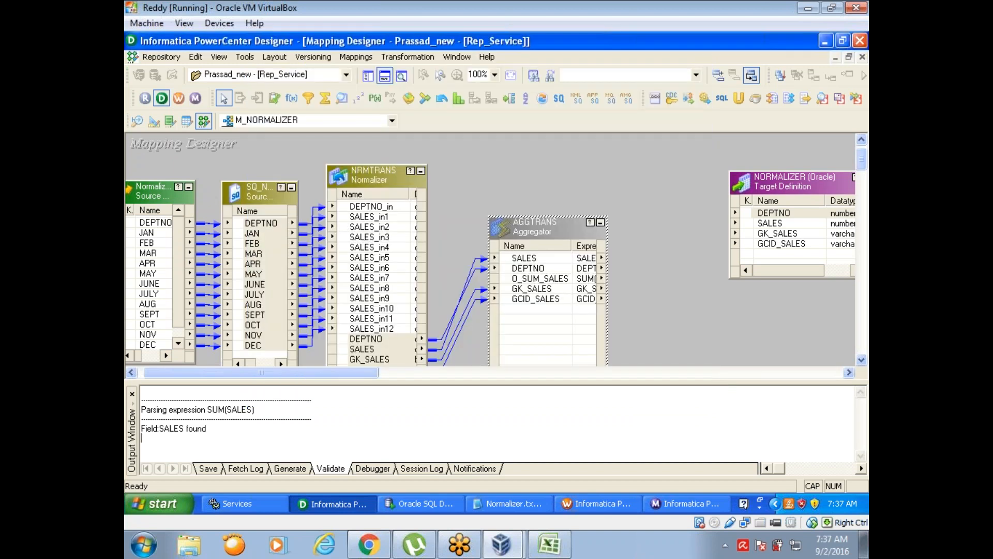
- Link the Aggregator's DEPTNO, O_SUM_SALES, GK_SALES and GCID_SALES ports to DEPTNO, SALES, GK_SALES and GCID_SALES in the NORMALIZER target
left_click(513, 269)
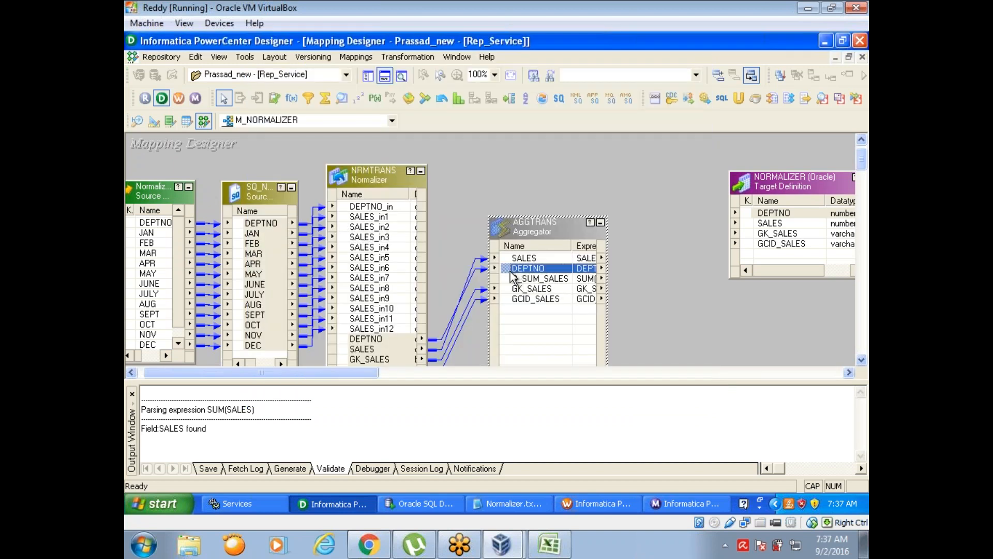
left_click(518, 300, "shift")
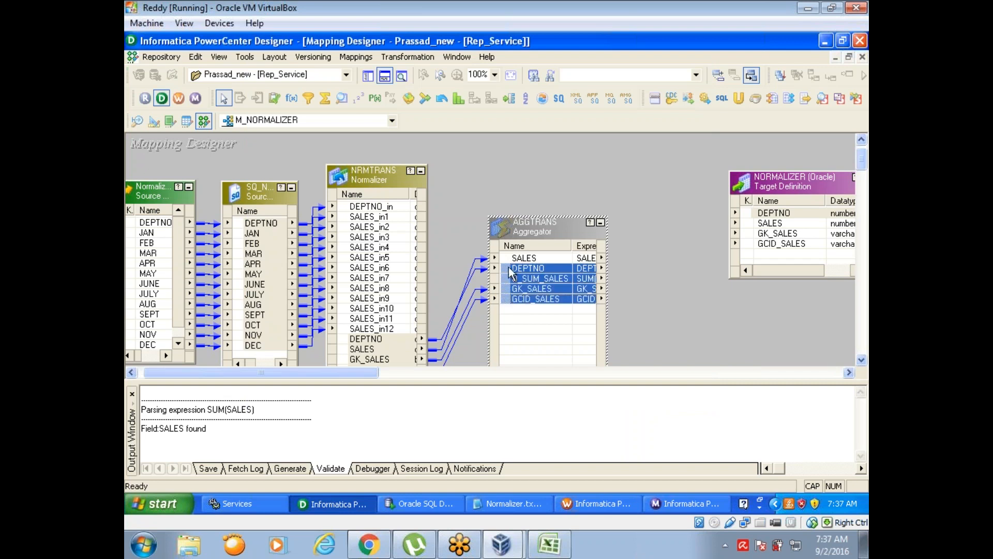
left_click_drag(511, 273, 794, 214)
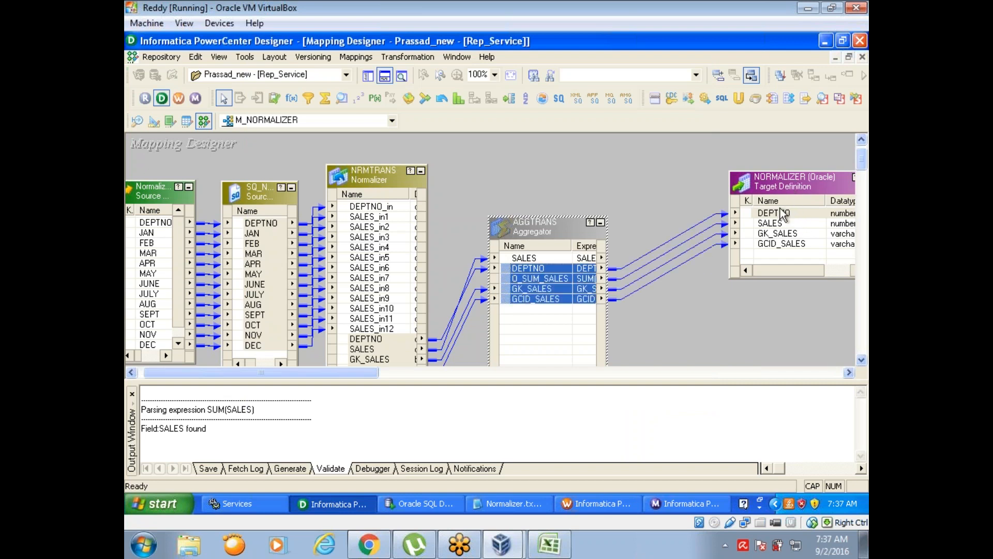
- Save the M_NORMALIZER mapping to the repository
left_click(385, 76)
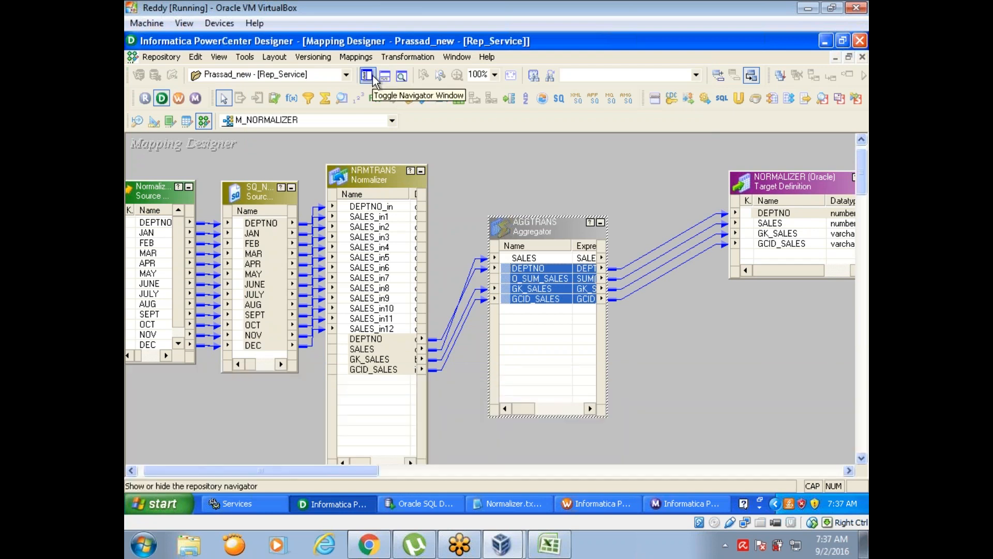
left_click(675, 366)
key("ctrl+s")
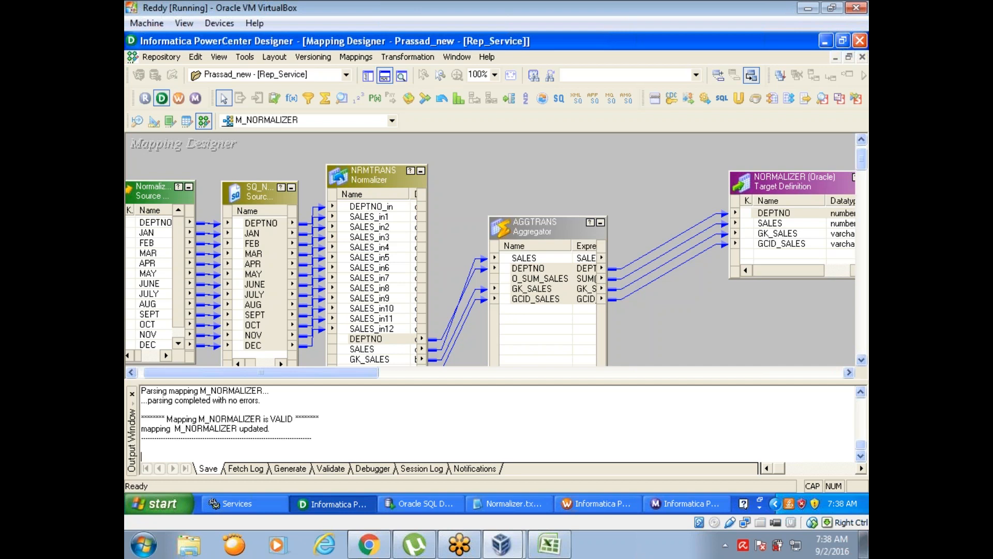
key("ctrl+s")
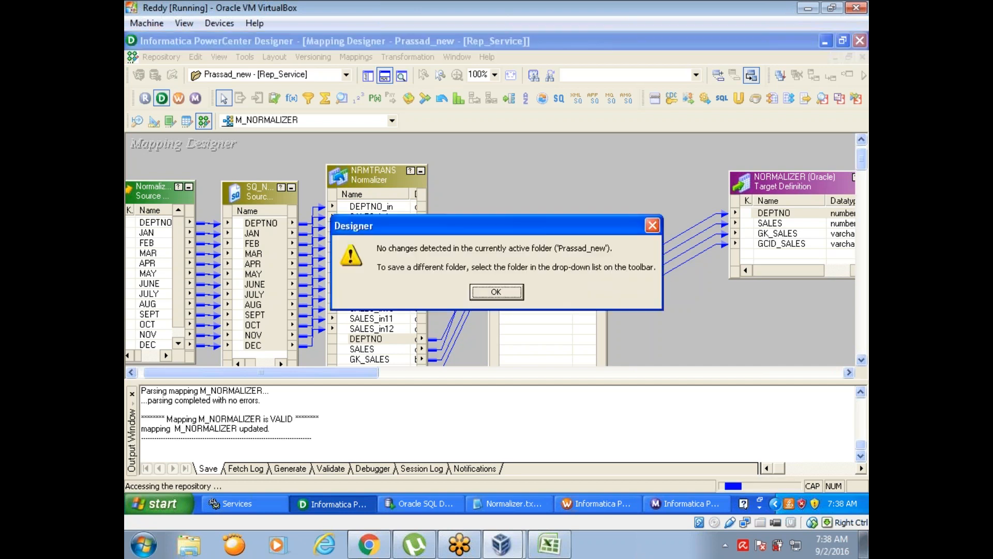
left_click(504, 292)
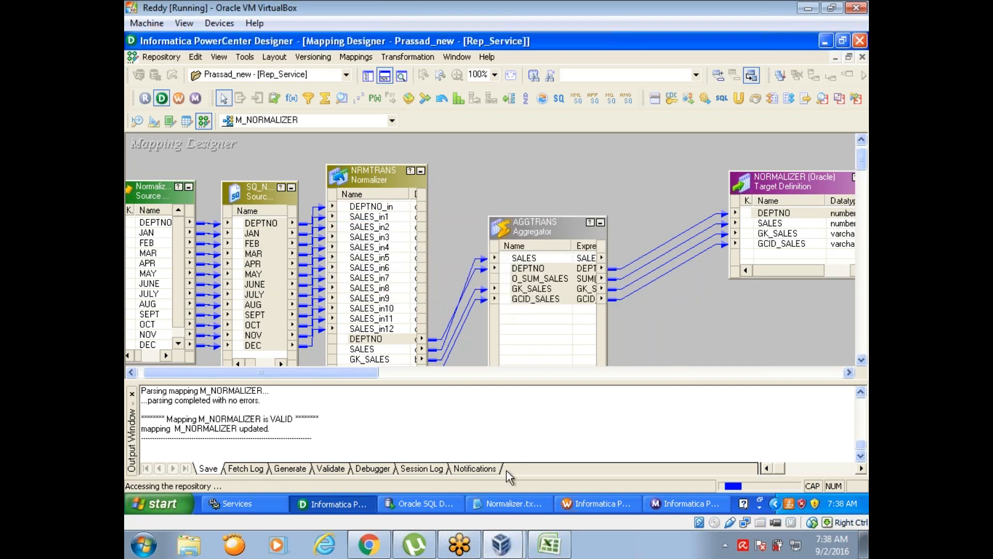
- Switch to Workflow Manager, refresh the mapping of the s_M_NORMALIZER session and save the wf_m_f_f workflow
left_click(590, 506)
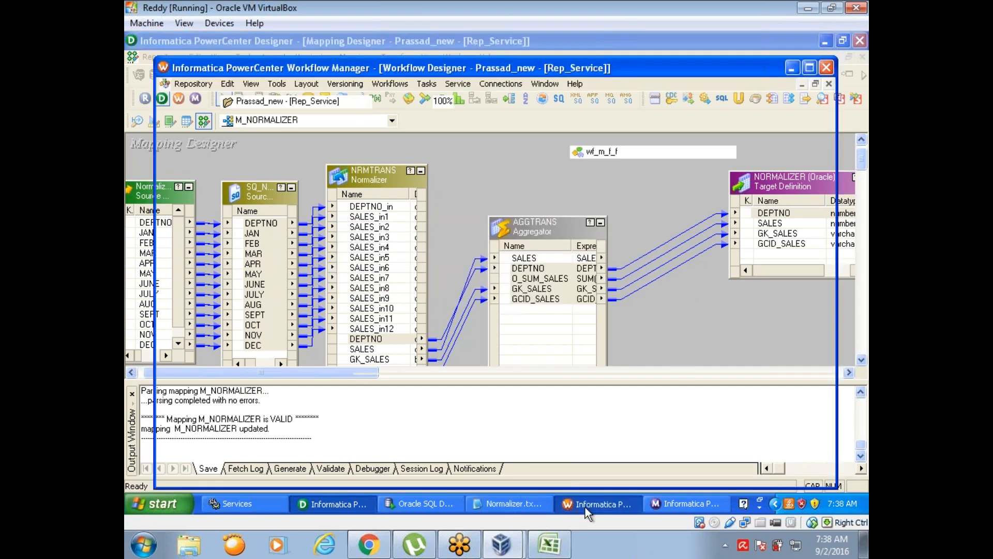
right_click(578, 250)
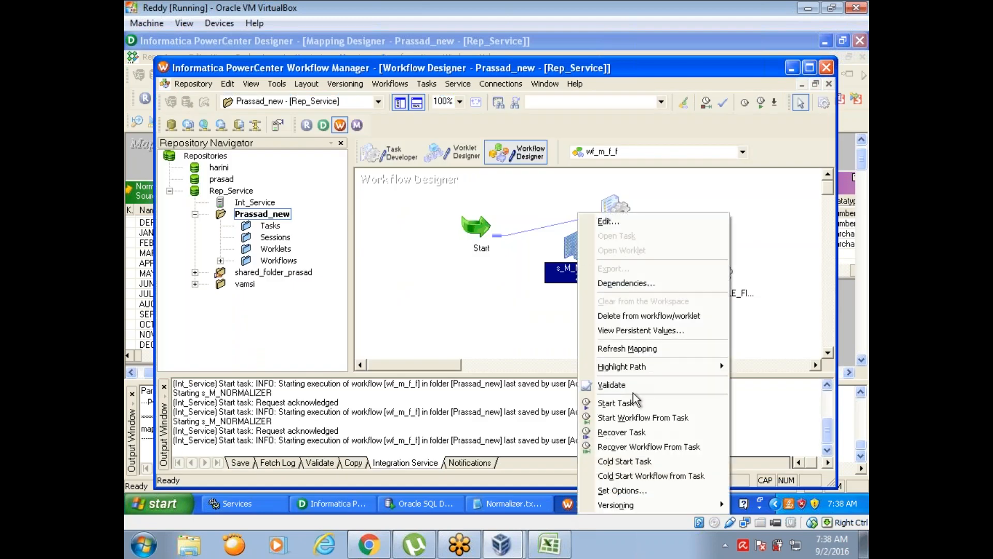
left_click(627, 349)
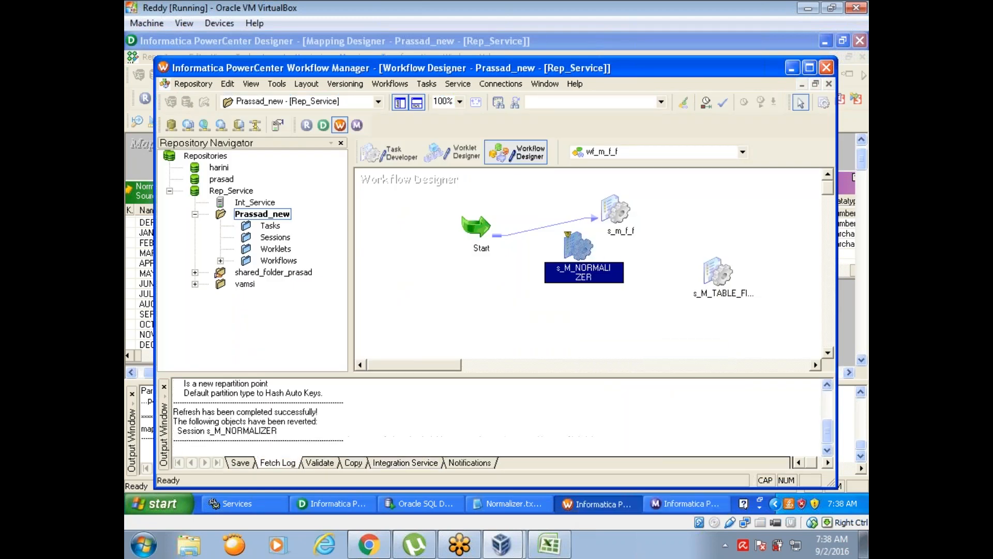
key("ctrl+s")
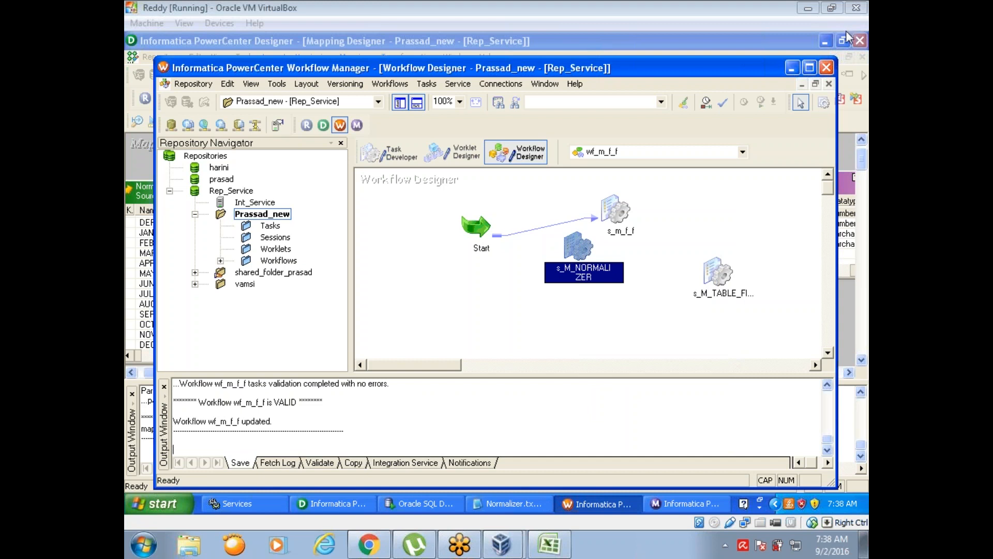
- Start the s_M_NORMALIZER session task and check its run details in Workflow Monitor
left_click(689, 508)
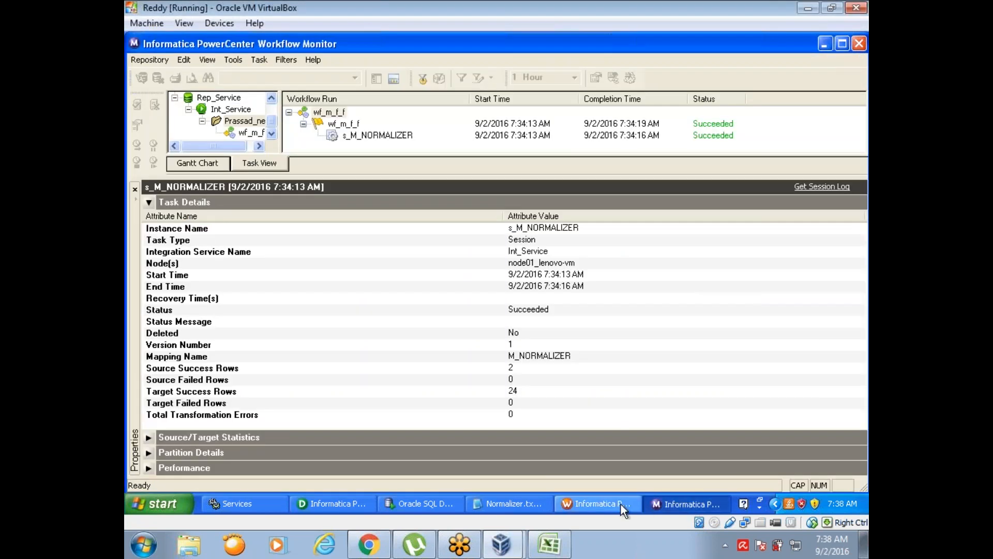
left_click(605, 507)
right_click(575, 251)
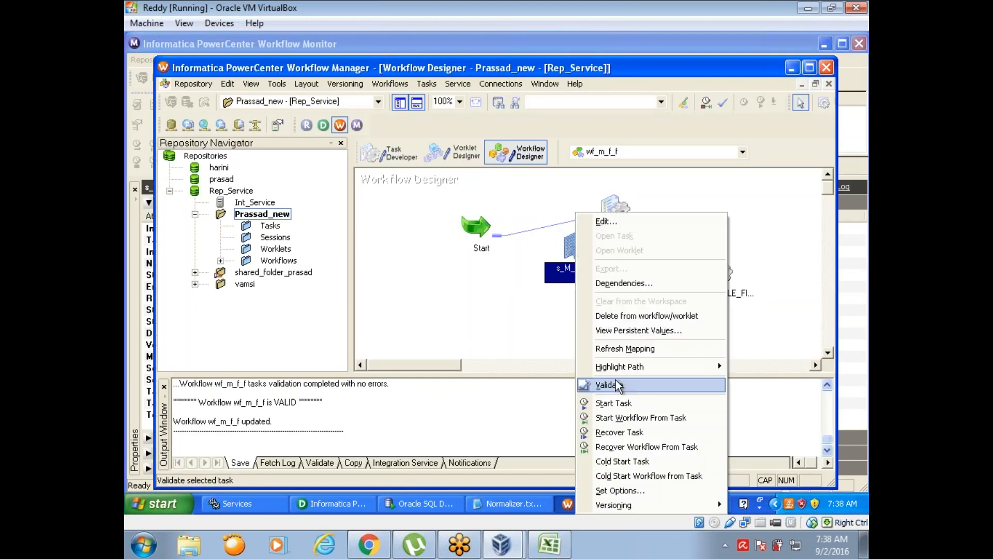
left_click(616, 403)
left_click(699, 510)
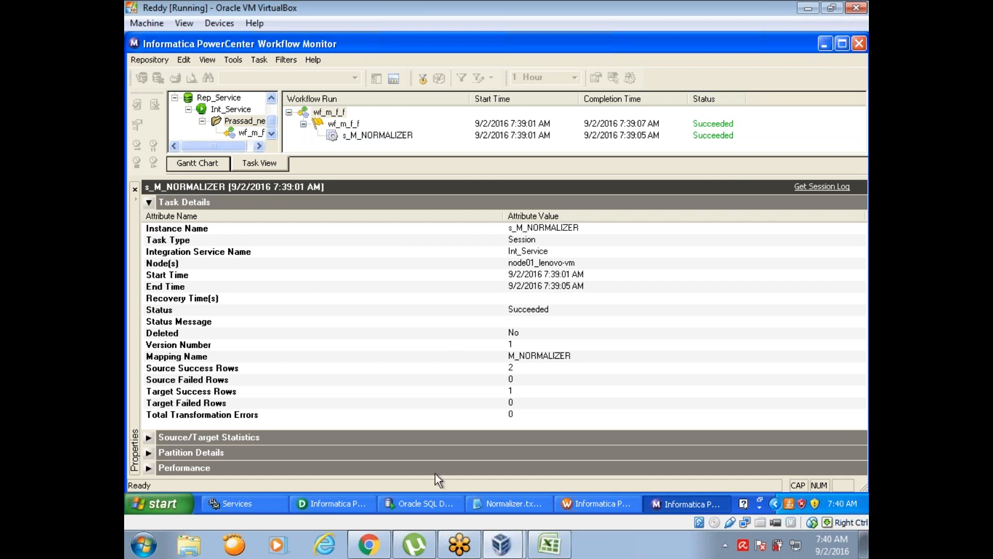
- Switch to Designer, enable GroupBy on the AGGTRANS Aggregator's DEPTNO port, apply the change and save the mapping
left_click(353, 498)
left_click(559, 229)
double_click(559, 229)
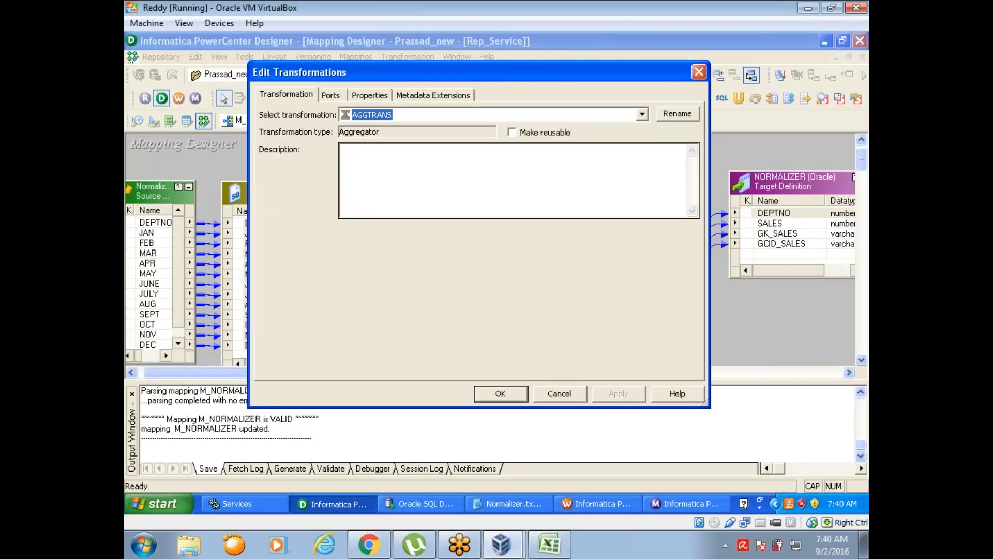
left_click(330, 95)
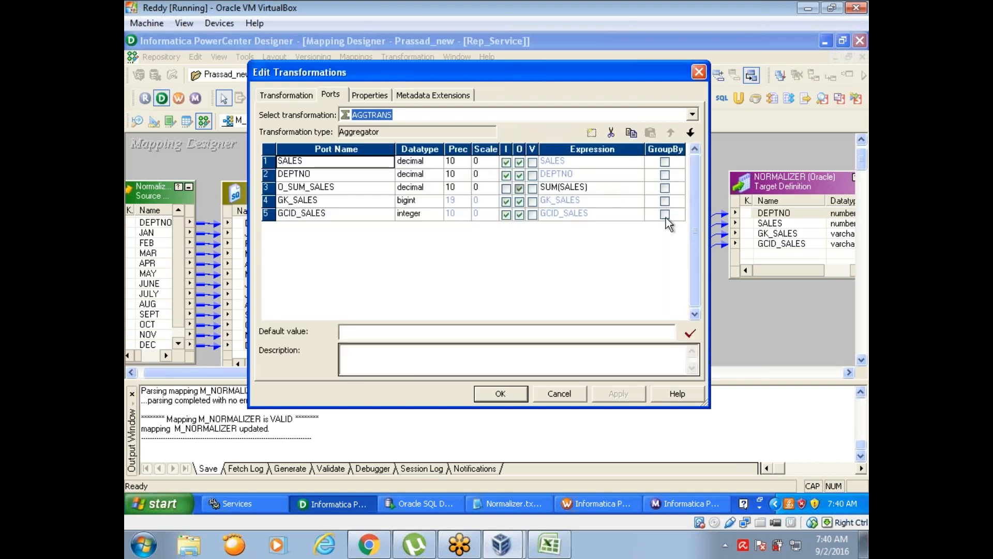
left_click(665, 175)
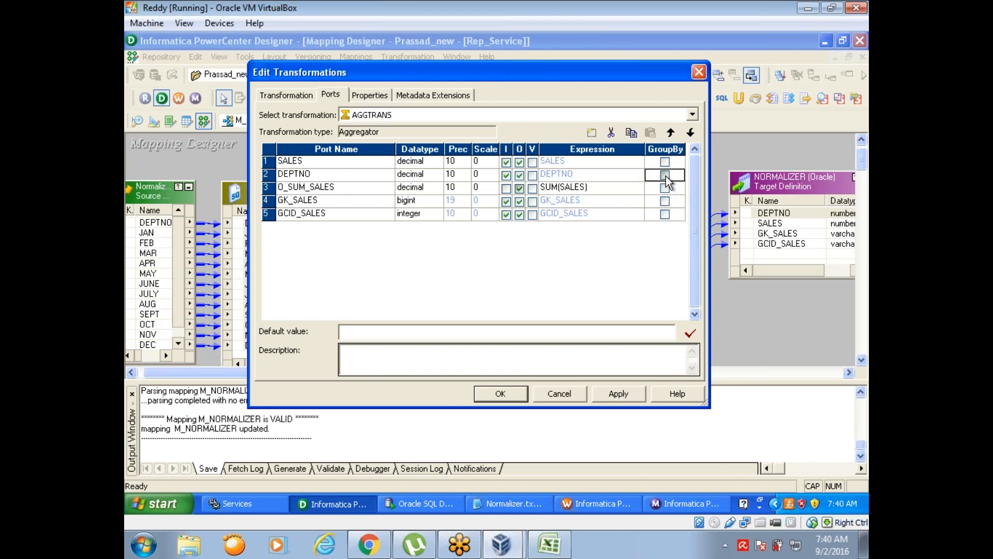
left_click(616, 396)
left_click(501, 394)
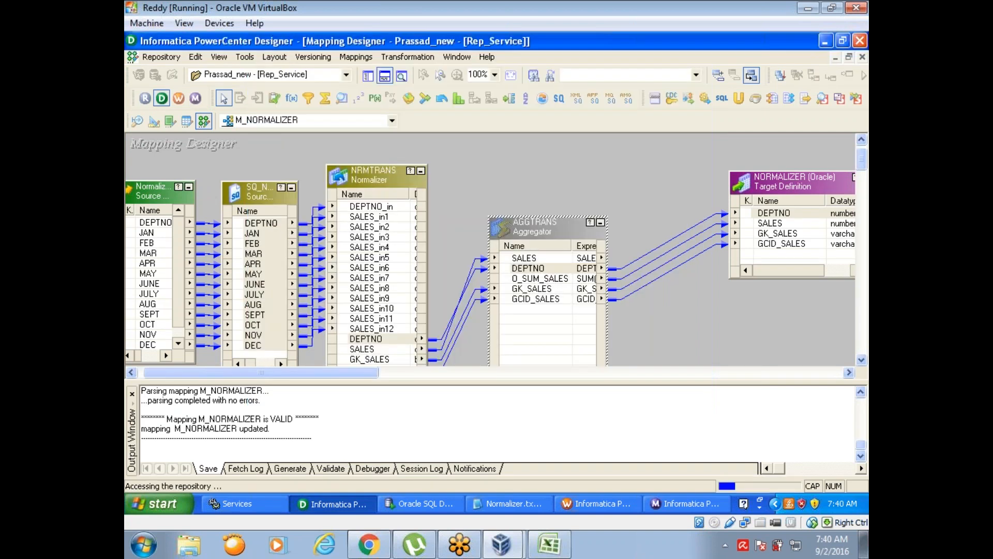
- Return to Workflow Manager, refresh the s_M_NORMALIZER session with the changed Aggregator mapping and save the workflow
left_click(602, 506)
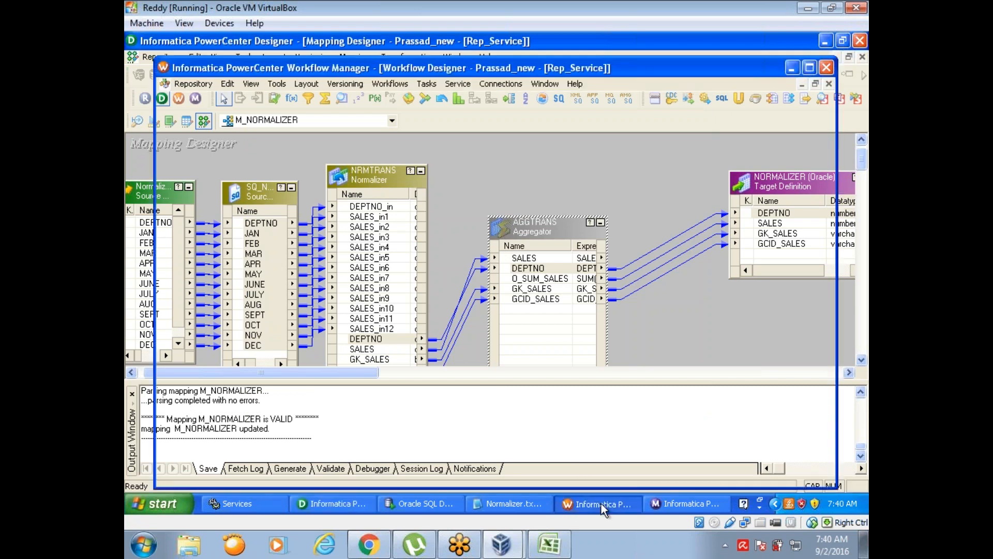
right_click(575, 251)
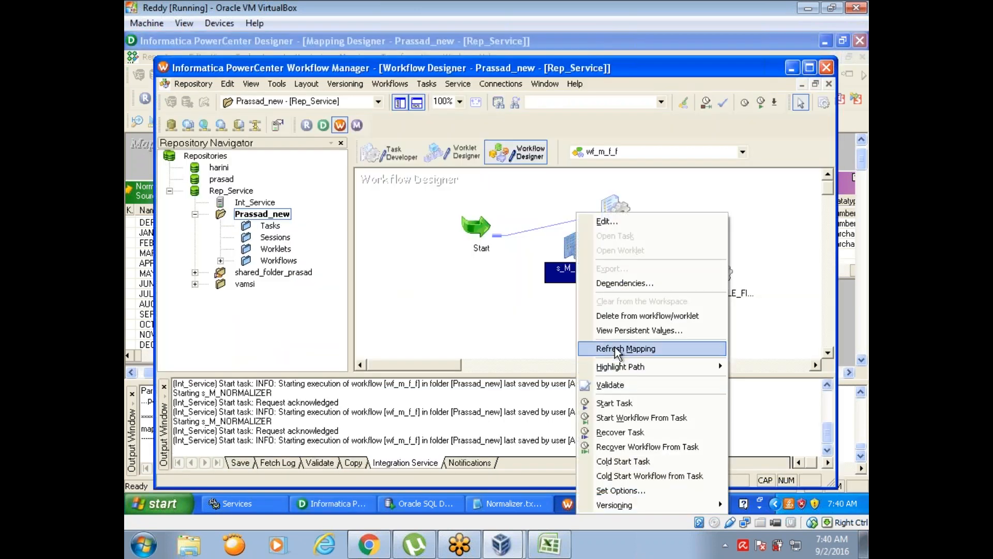
left_click(616, 349)
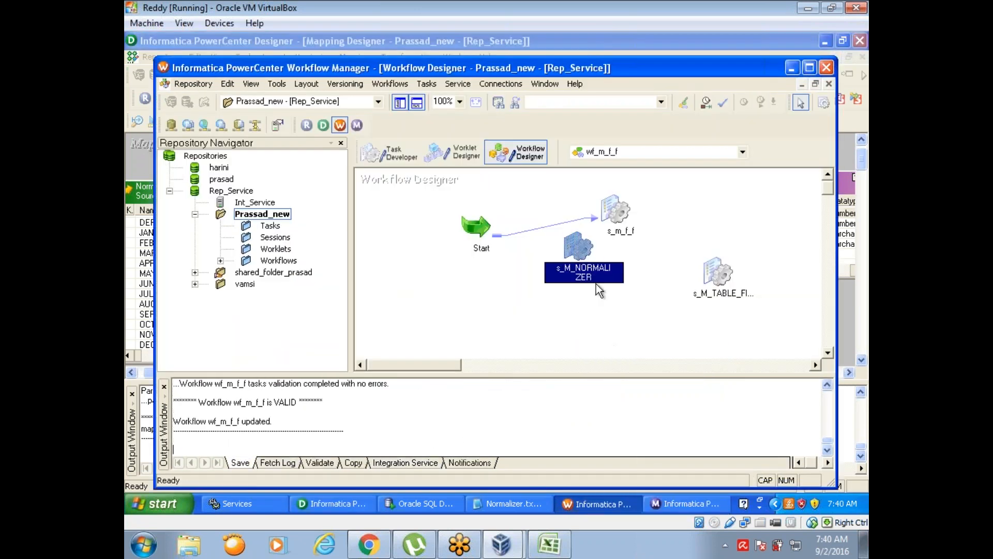
- Run the s_M_NORMALIZER task again and open Workflow Monitor to follow the run
right_click(579, 248)
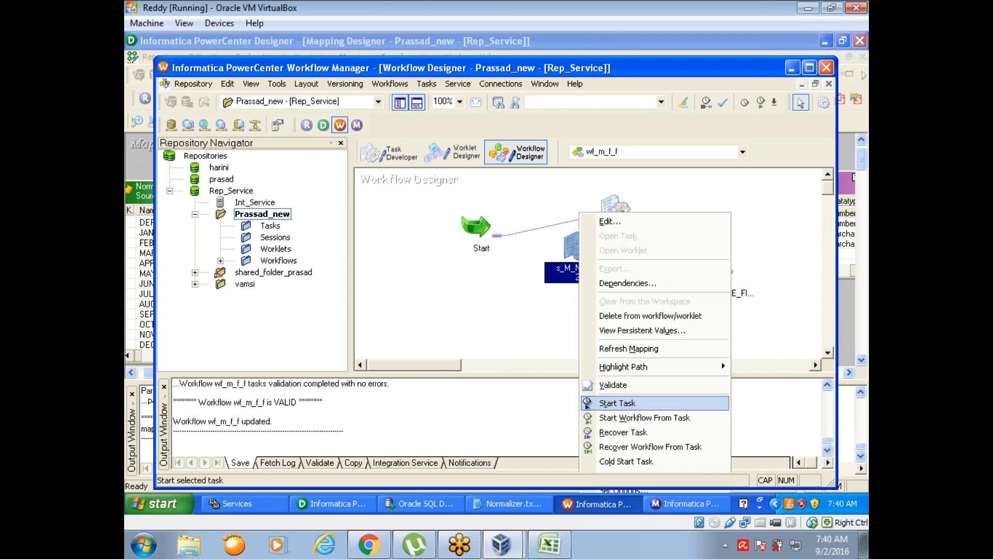
left_click(617, 403)
left_click(682, 502)
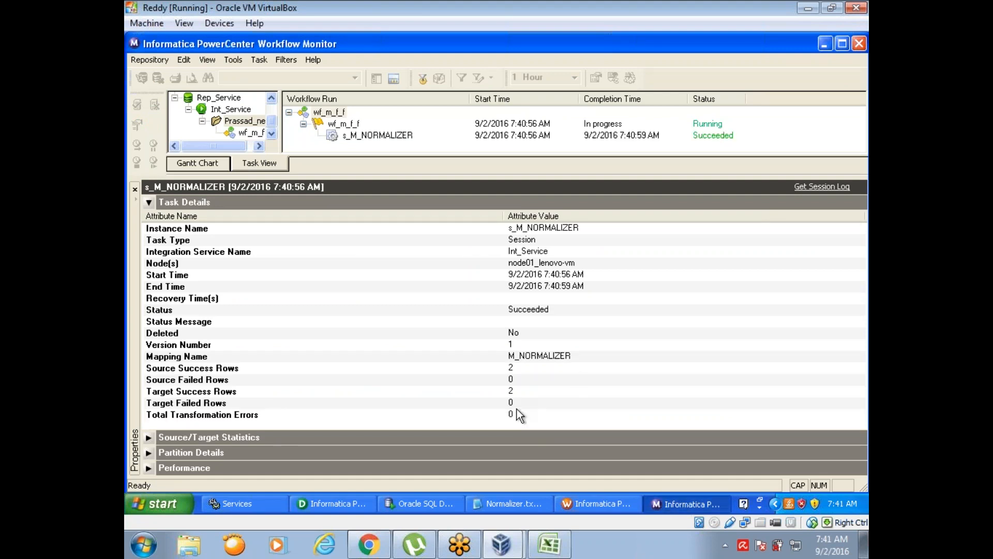
- Check the run's Target Success Rows, then switch to Oracle SQL Developer and rerun SELECT * FROM NORMALIZER
left_click(516, 393)
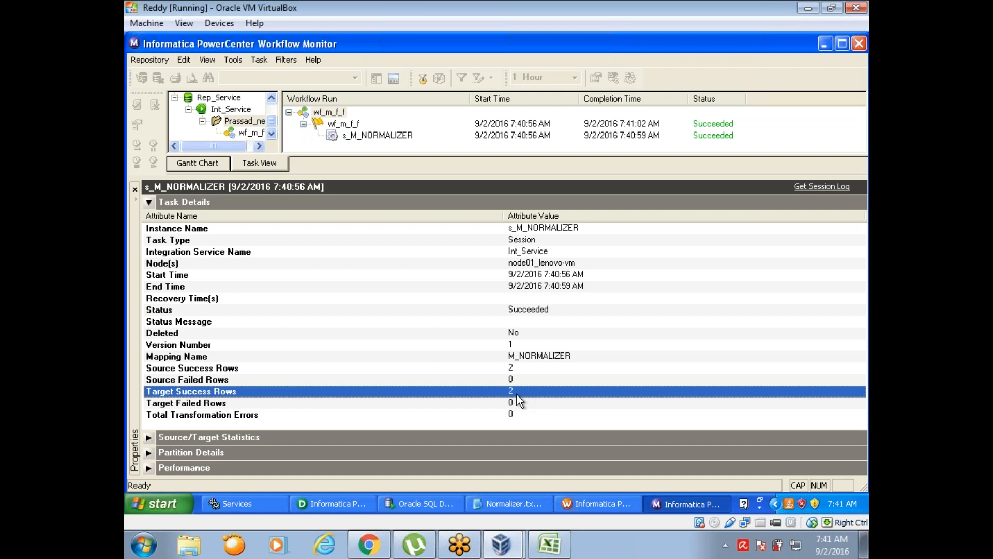
left_click(427, 504)
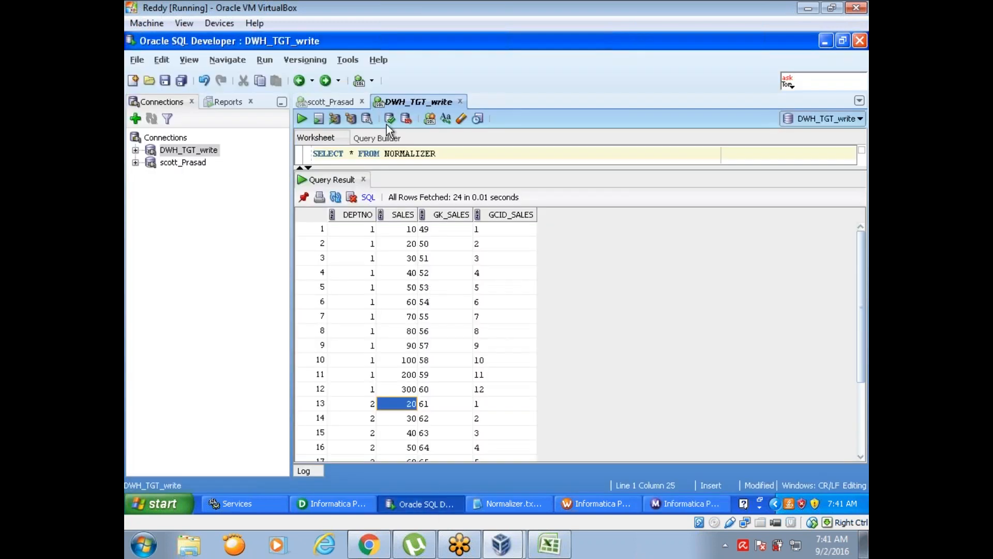
left_click(301, 118)
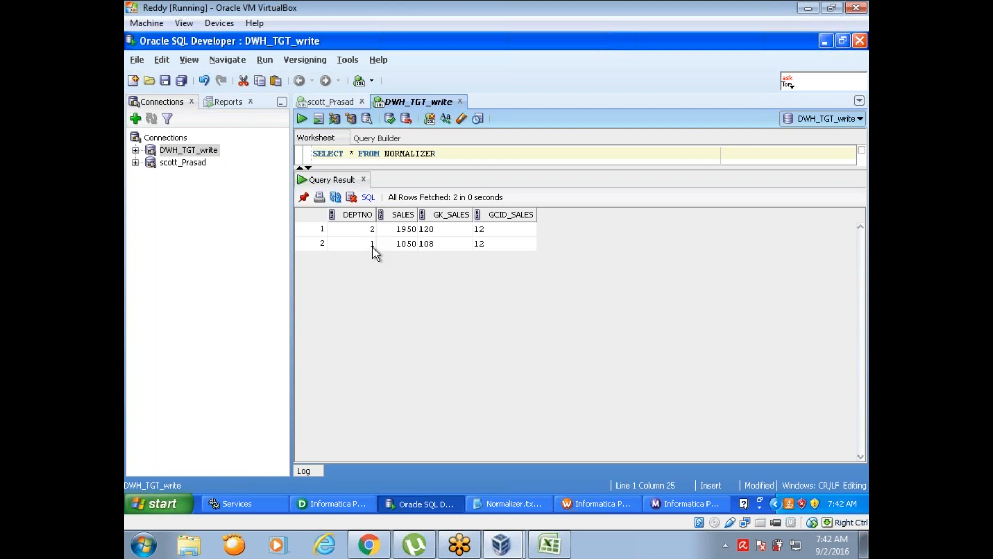
- Switch to Designer, narrow the AGGTRANS Aggregator and delete its links to the NORMALIZER target
left_click(351, 504)
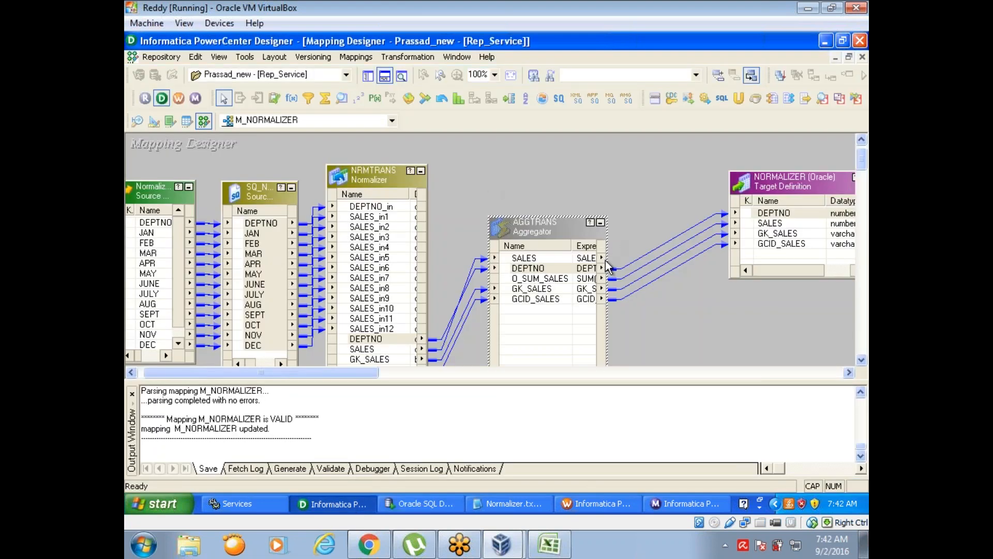
left_click_drag(596, 269, 582, 261)
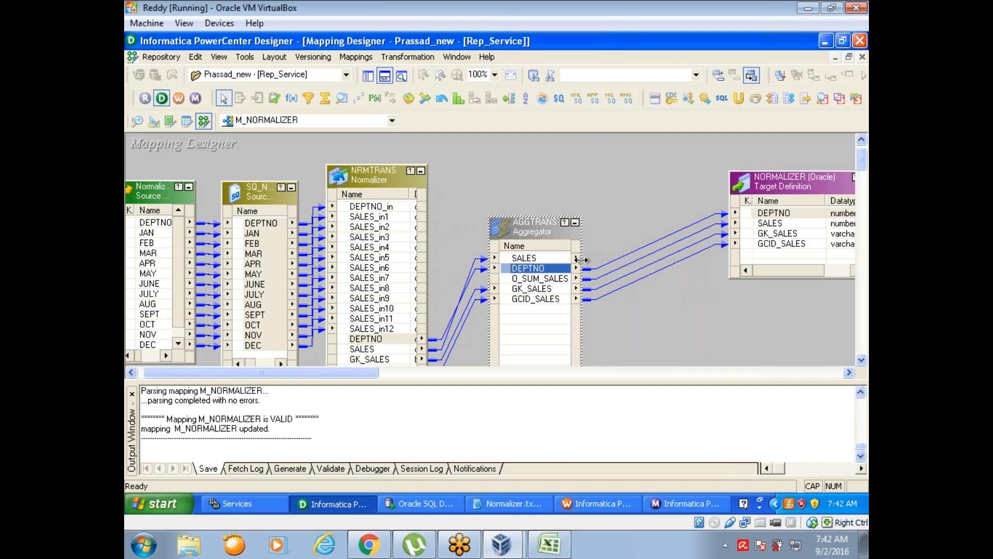
left_click_drag(659, 221, 664, 309)
key("Delete")
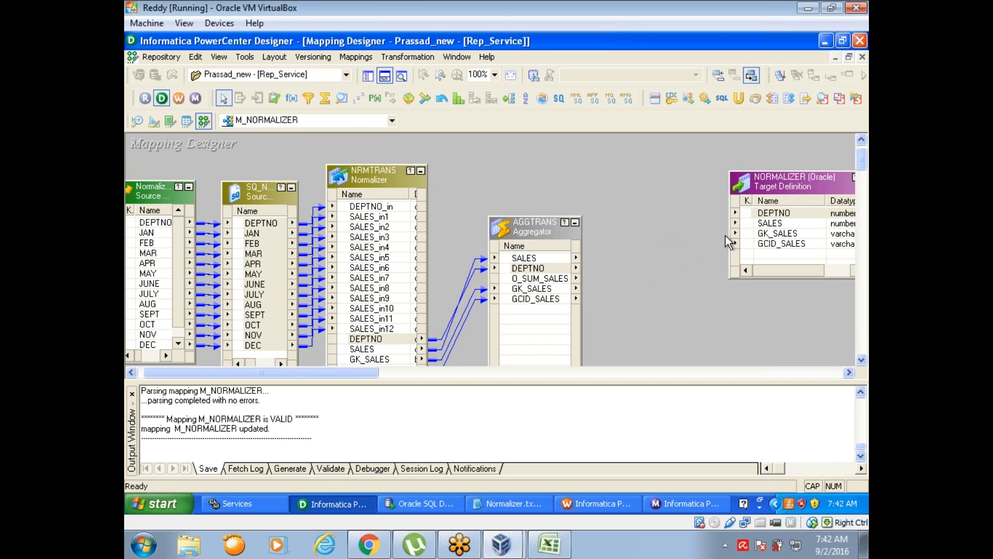
- Narrow the NORMALIZER target to make room and add a Sorter transformation between the Aggregator and the target
left_click_drag(729, 250, 809, 250)
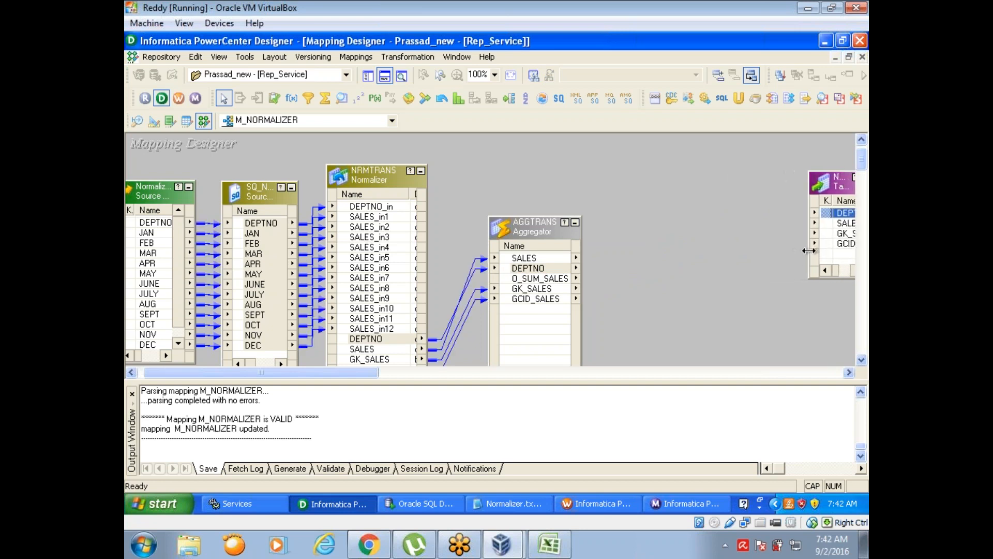
left_click(526, 98)
left_click_drag(631, 202, 729, 386)
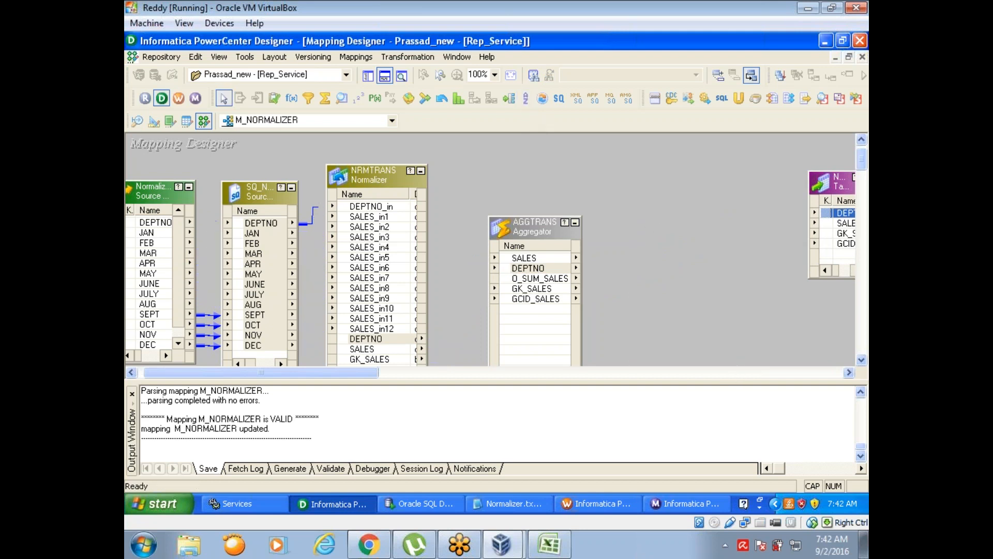
- Select all of the Aggregator's ports and copy them as linked ports into the Sorter
left_click(509, 259)
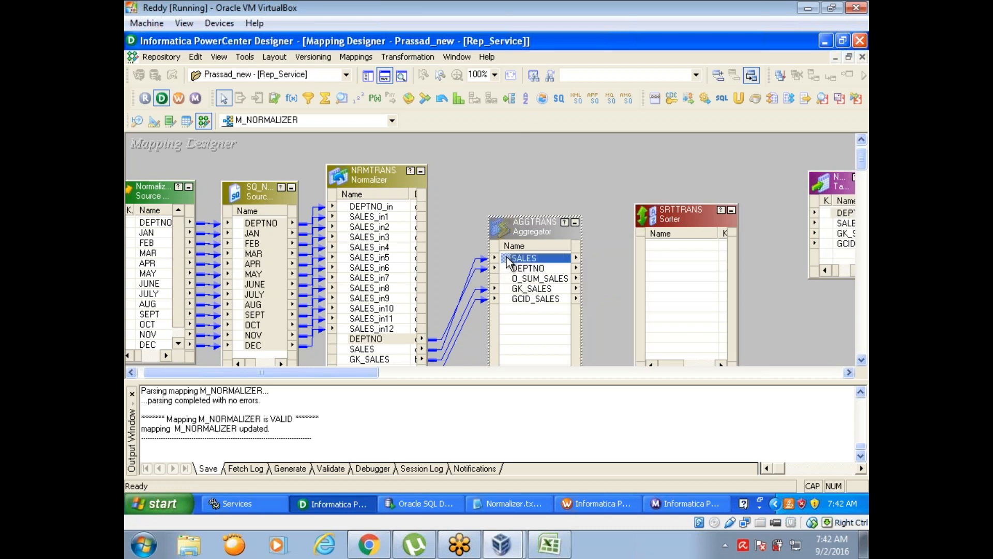
right_click(509, 258)
left_click(522, 264)
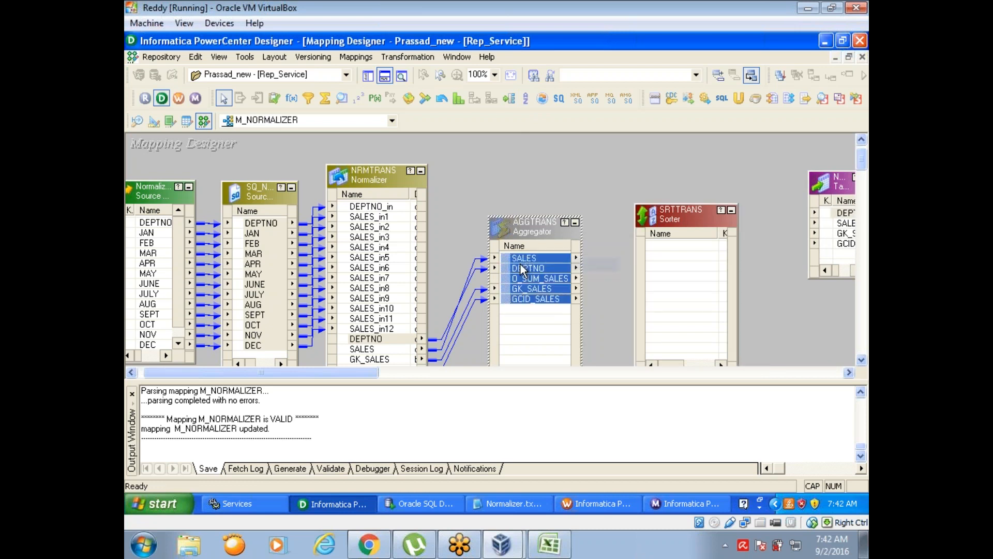
left_click_drag(522, 269, 658, 256)
- Link the Sorter's DEPTNO, O_SUM_SALES, GK_SALES and GCID_SALES to the target's DEPTNO, SALES, GK_SALES and GCID_SALES, and save the mapping
left_click(659, 256)
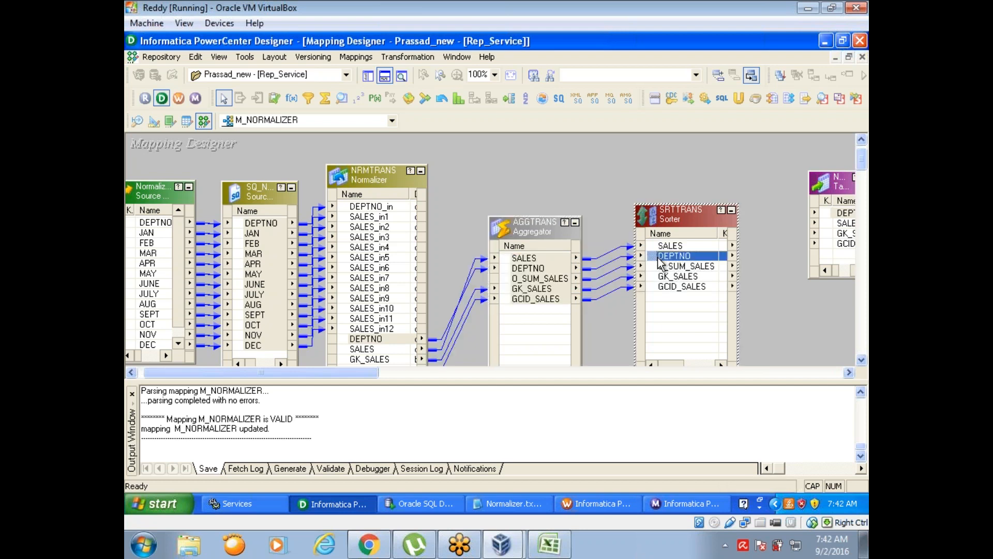
left_click(681, 288, "shift")
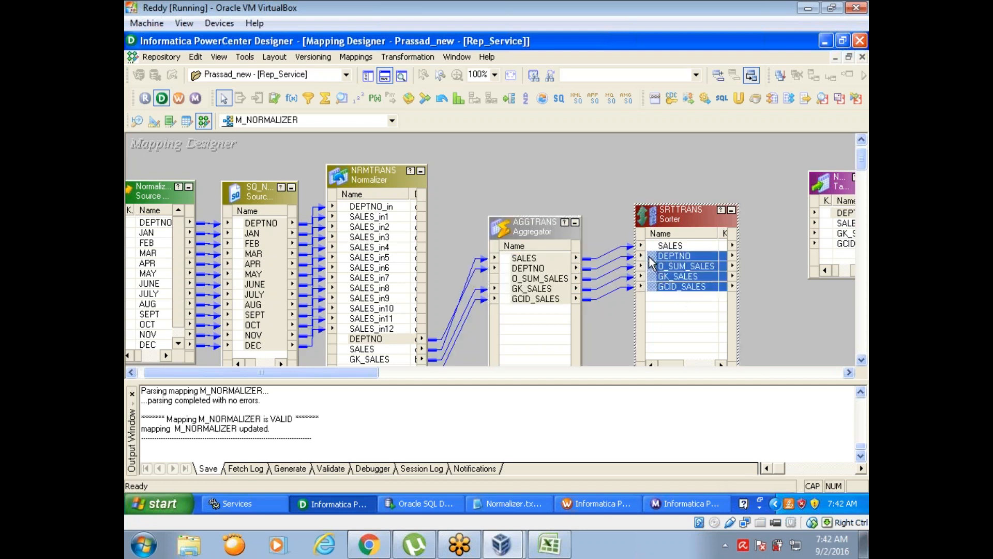
left_click_drag(683, 263, 838, 220)
key("ctrl+s")
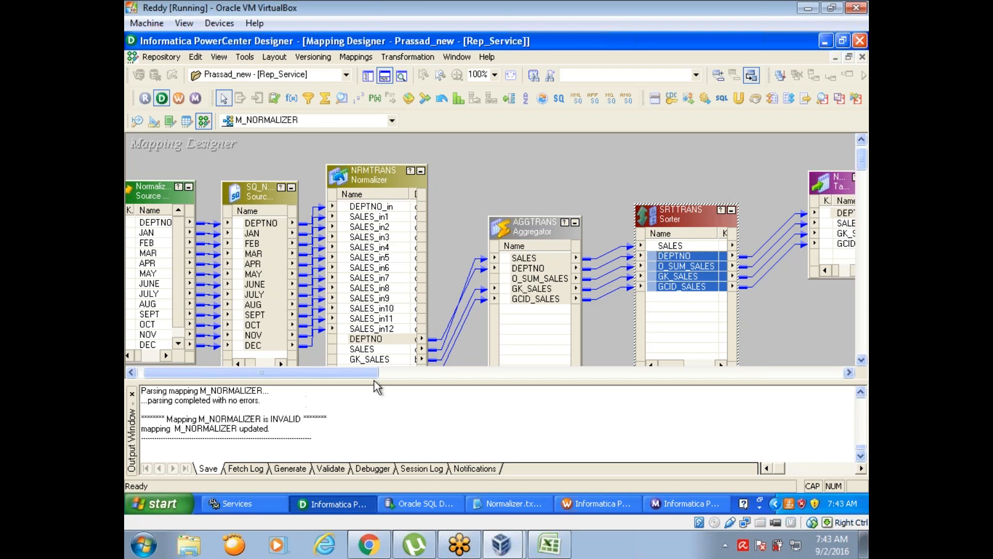
- Set DEPTNO as the Sorter's key port with Ascending direction and save the M_NORMALIZER mapping
double_click(670, 214)
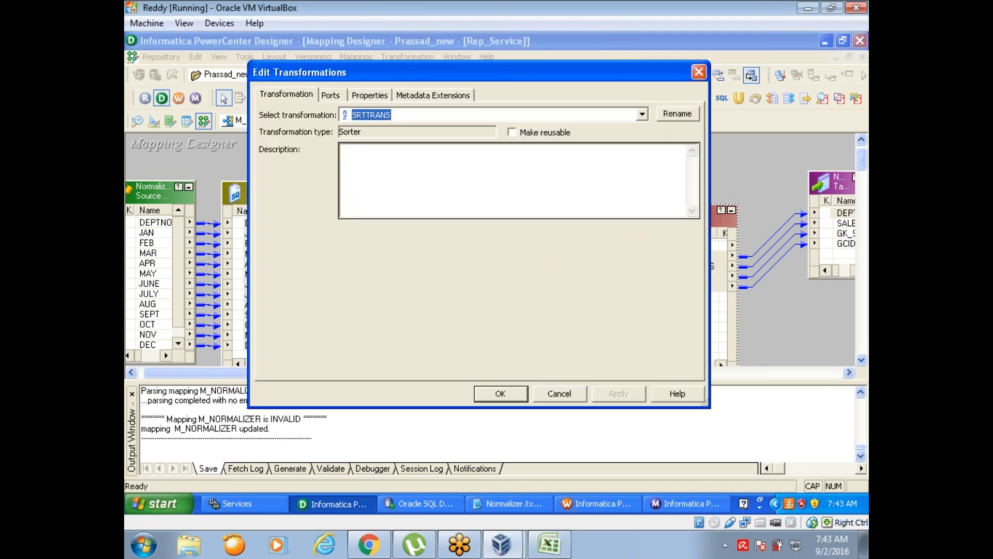
left_click(369, 97)
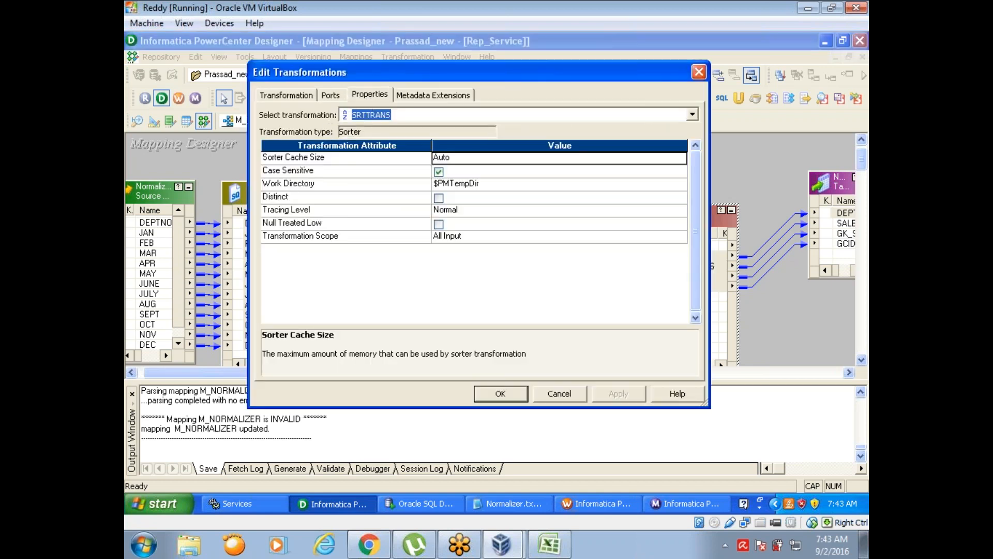
left_click(331, 97)
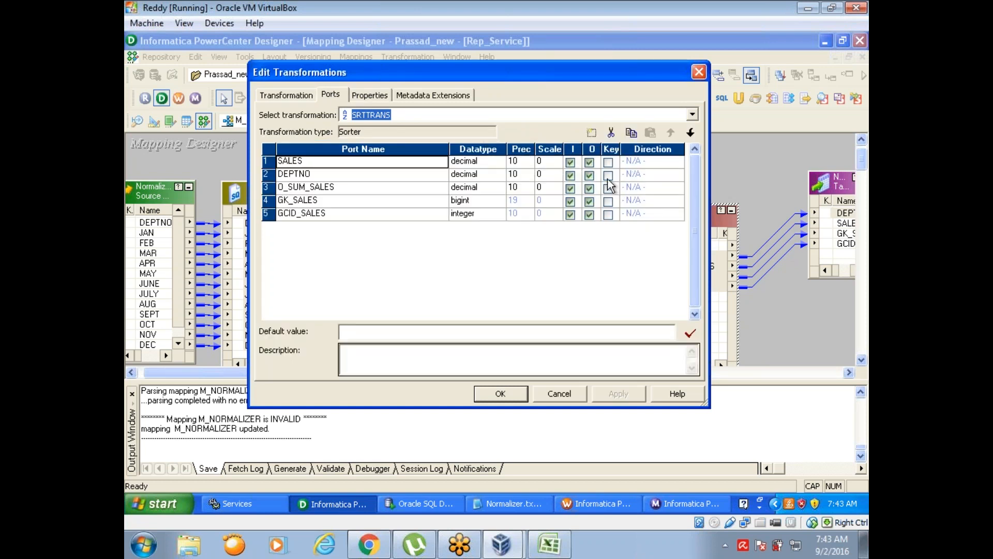
left_click(609, 176)
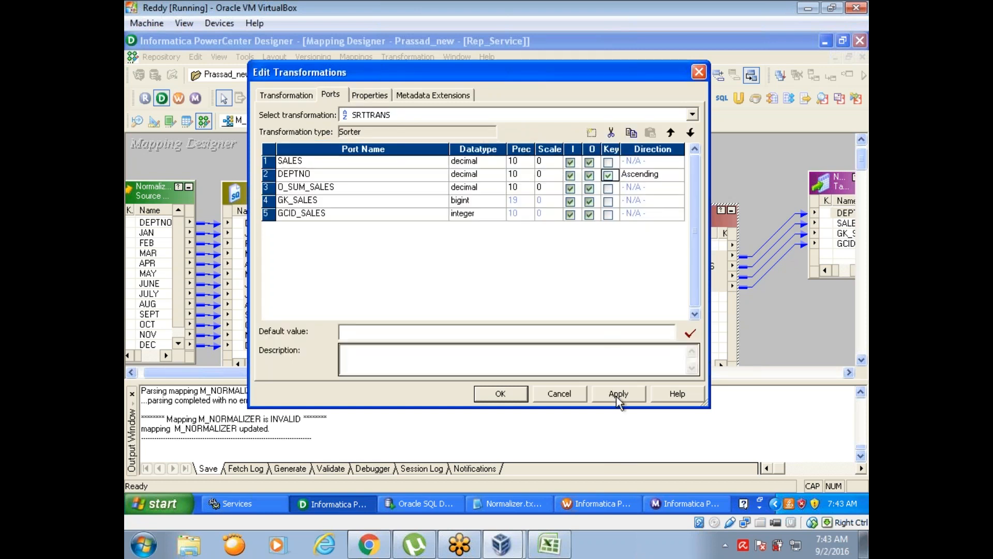
left_click(494, 398)
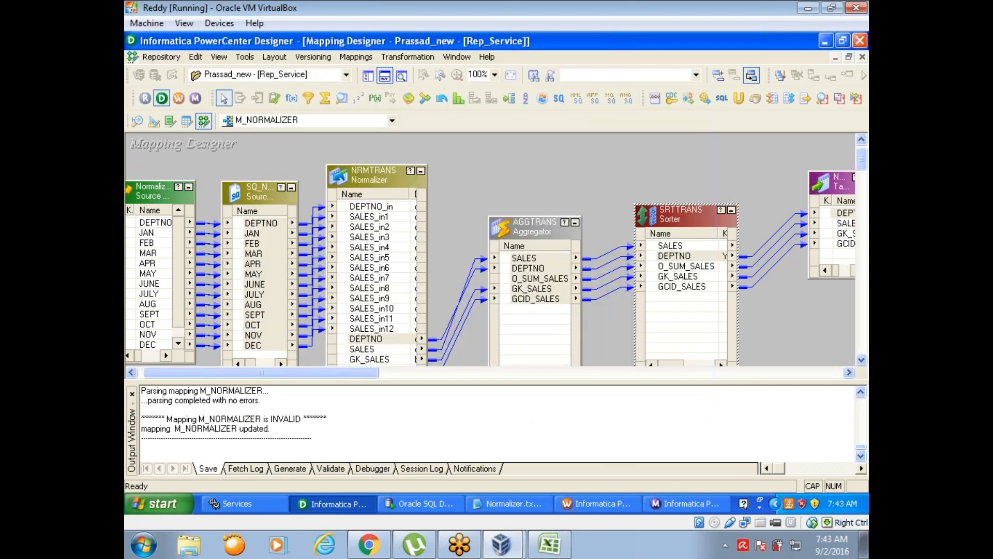
key("ctrl+s")
- Switch to Workflow Manager, refresh the mapping of the s_M_NORMALIZER session and save workflow wf_m_f_f
left_click(578, 509)
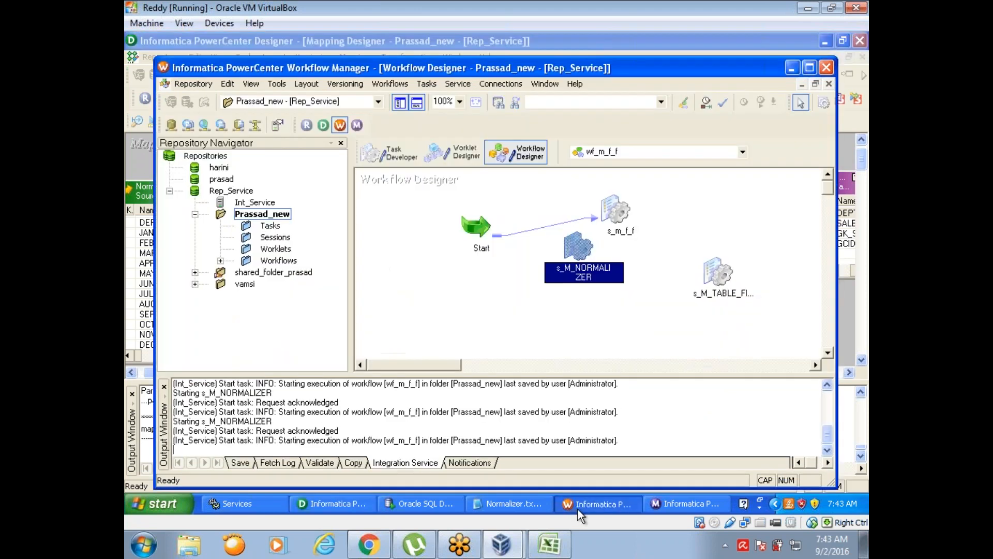
right_click(575, 248)
left_click(599, 349)
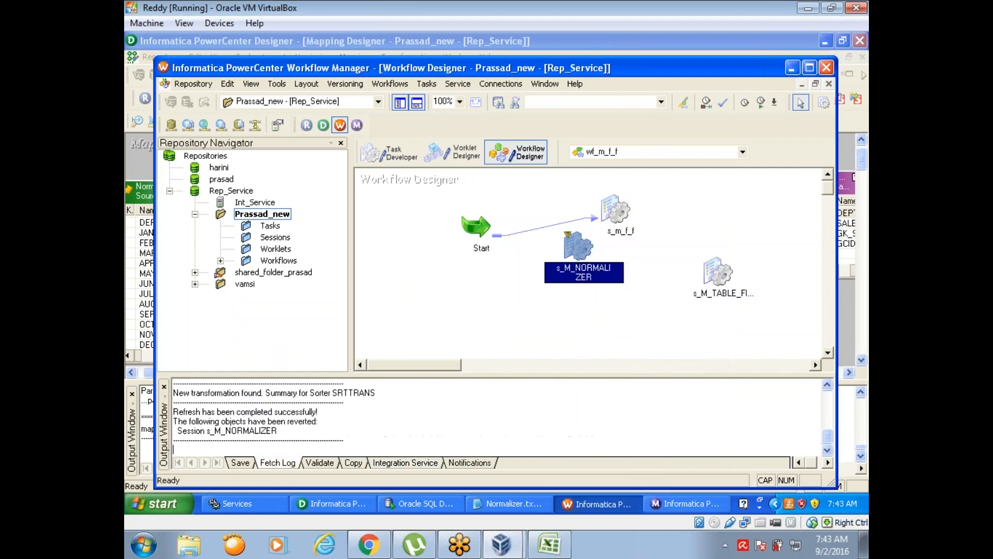
- Start the s_M_NORMALIZER session task and check its run details in Workflow Monitor
right_click(570, 250)
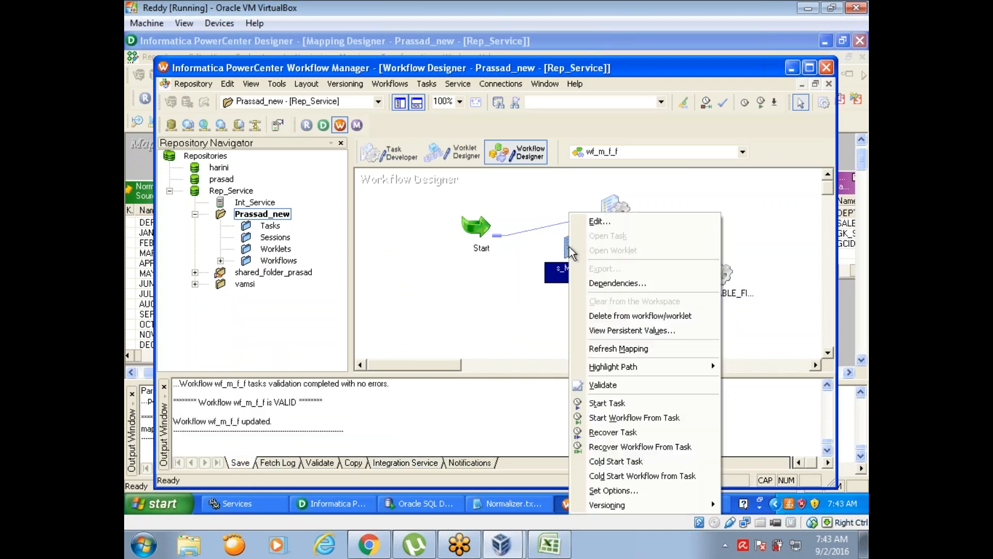
left_click(606, 403)
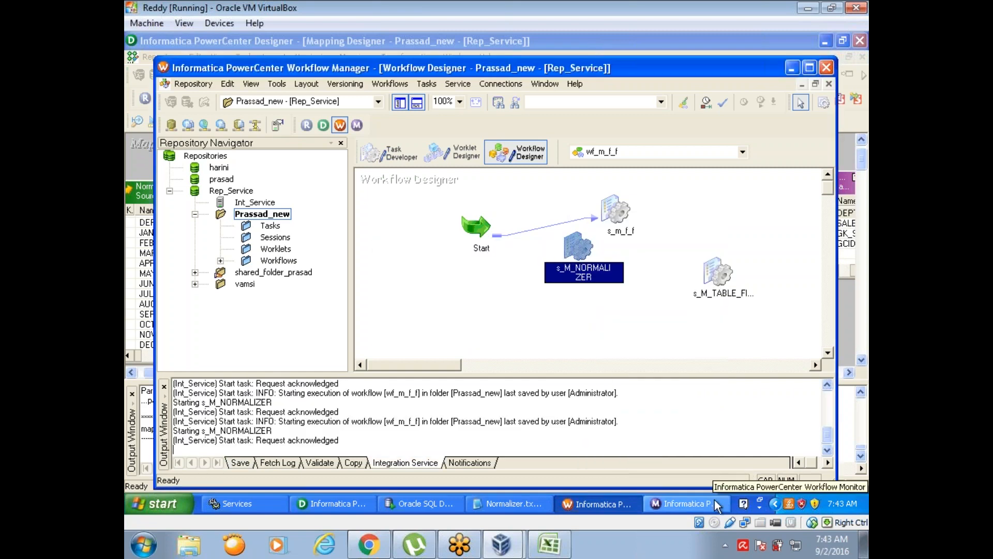
left_click(715, 504)
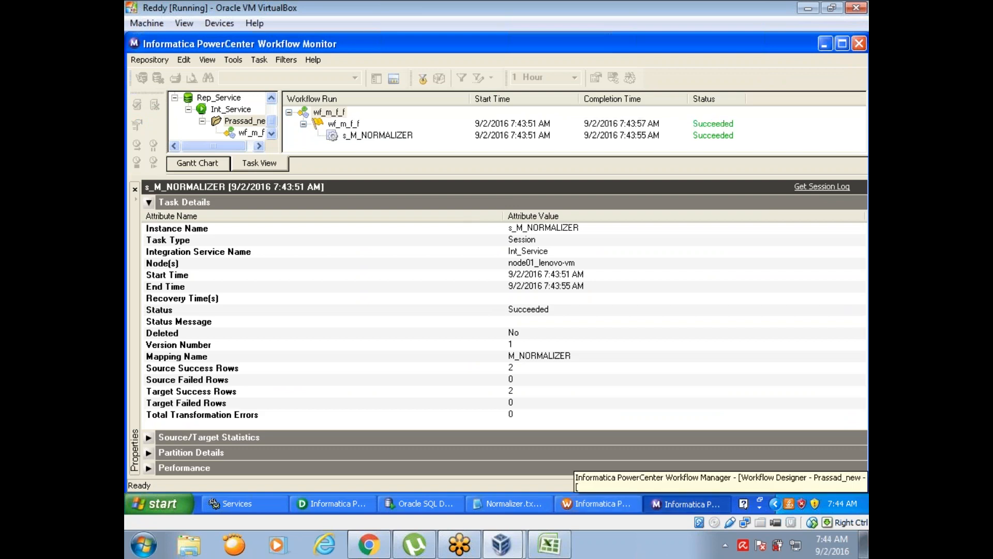
- Switch to Oracle SQL Developer and rerun SELECT * FROM NORMALIZER on DWH_TGT_write to check the DEPTNO order
left_click(421, 504)
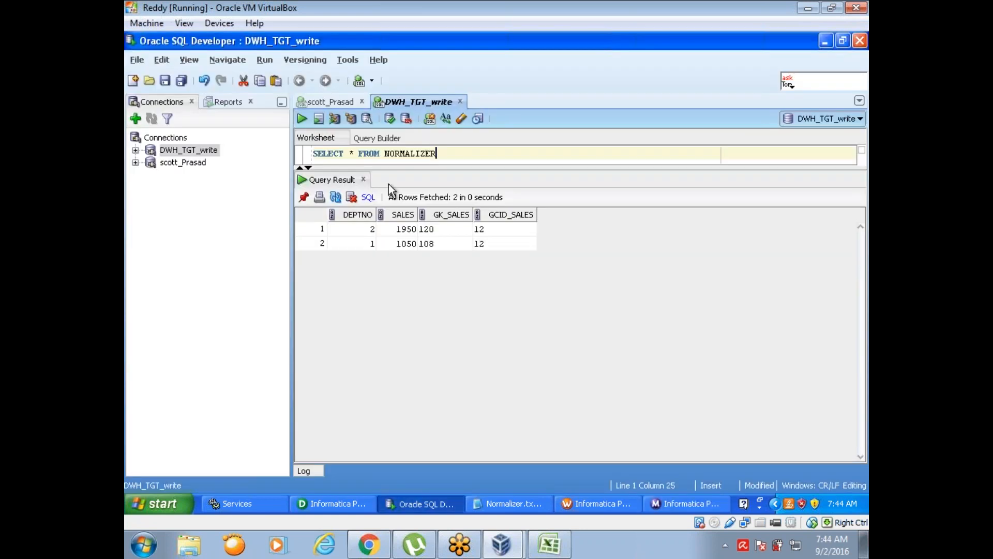
left_click(299, 118)
left_click(368, 231)
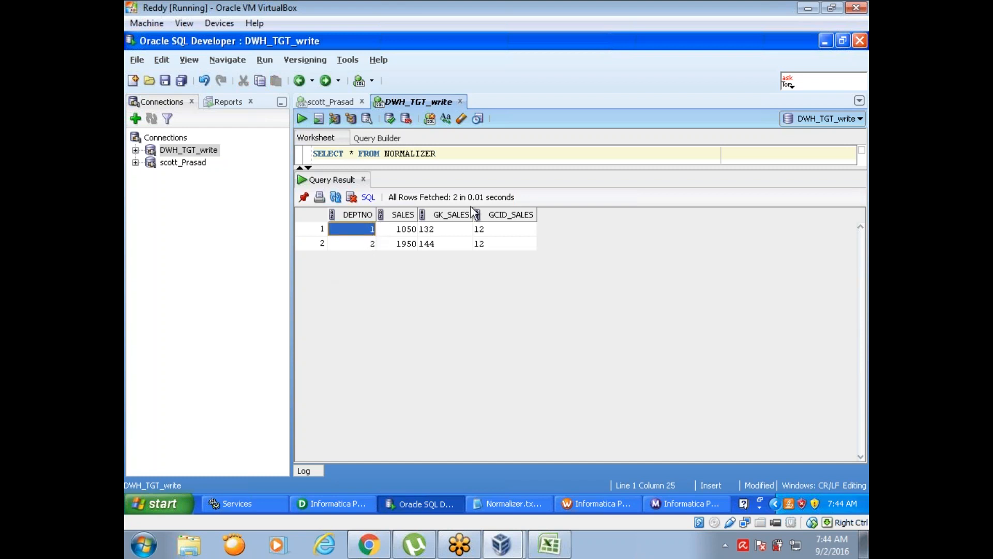